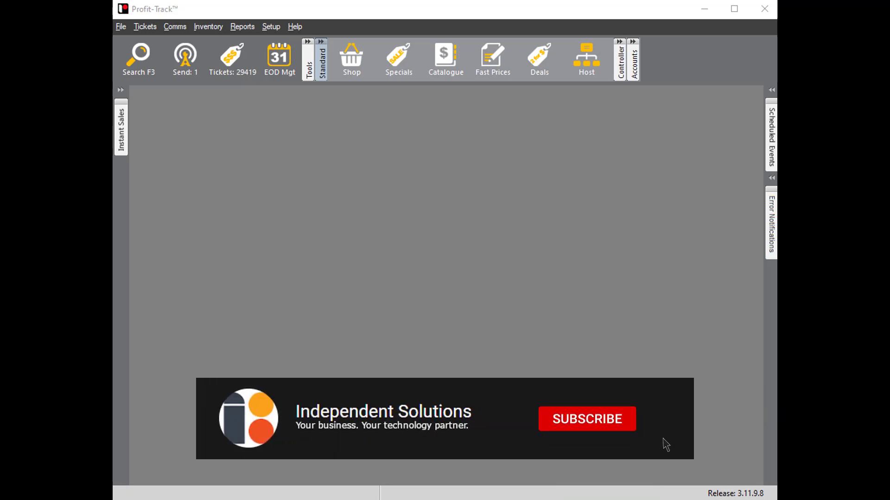
- Log out PTUser and log in with the other administrator's user name and account password
left_click(119, 26)
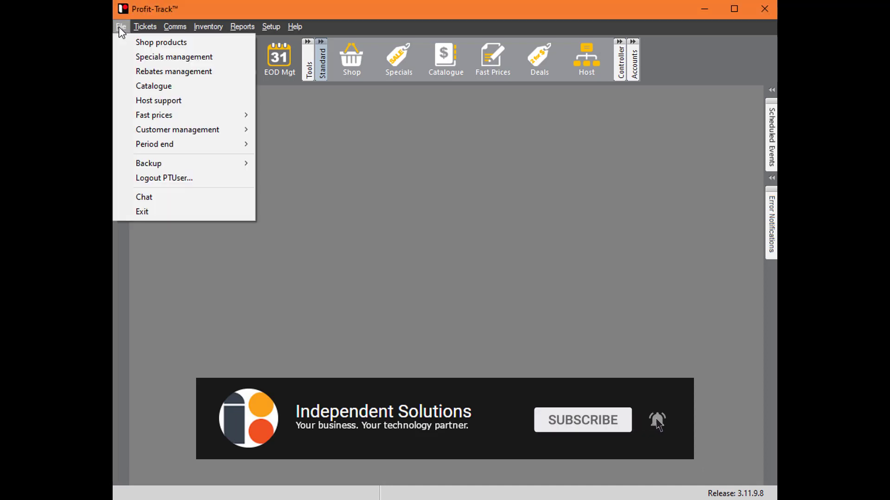
left_click(188, 177)
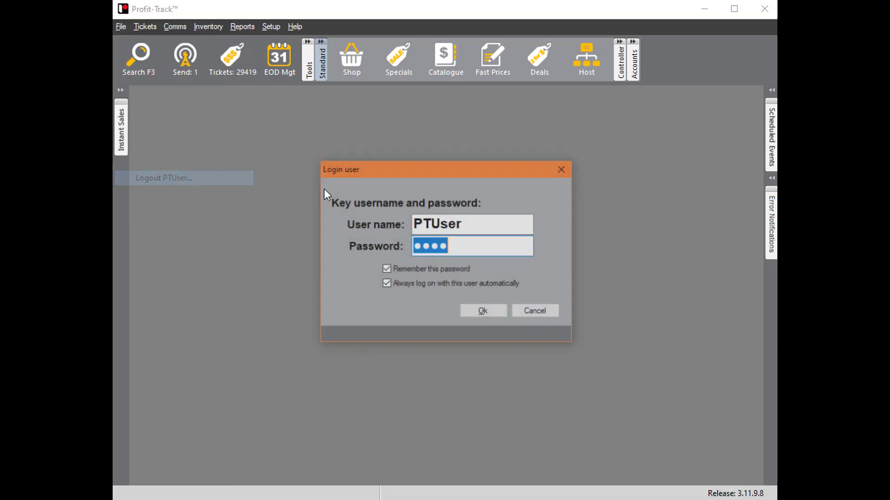
left_click(482, 223)
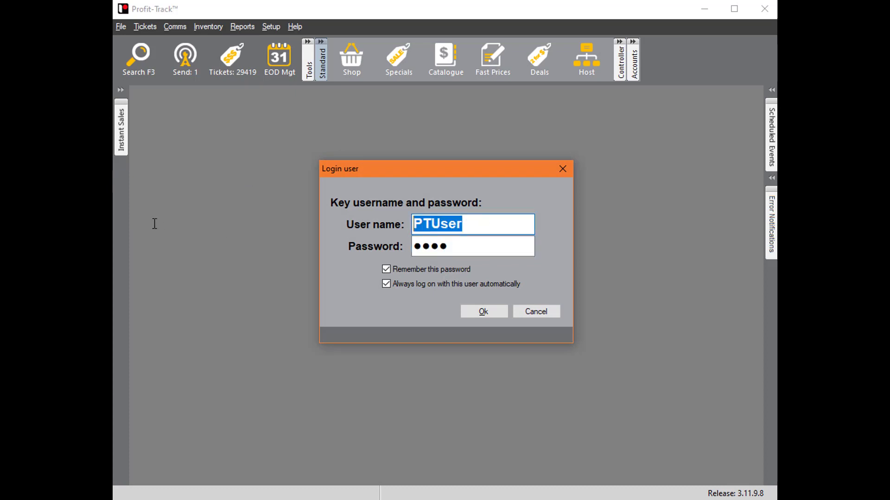
type("Jarrad")
key("Tab")
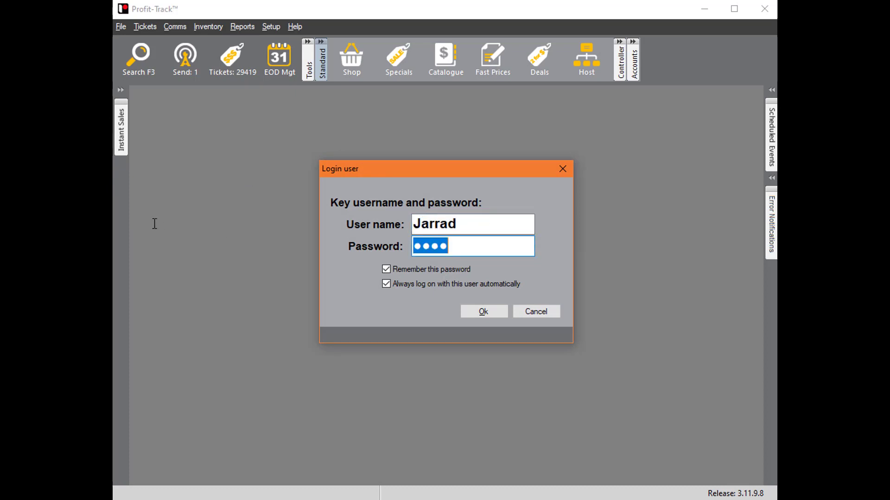
type("pass")
key("Return")
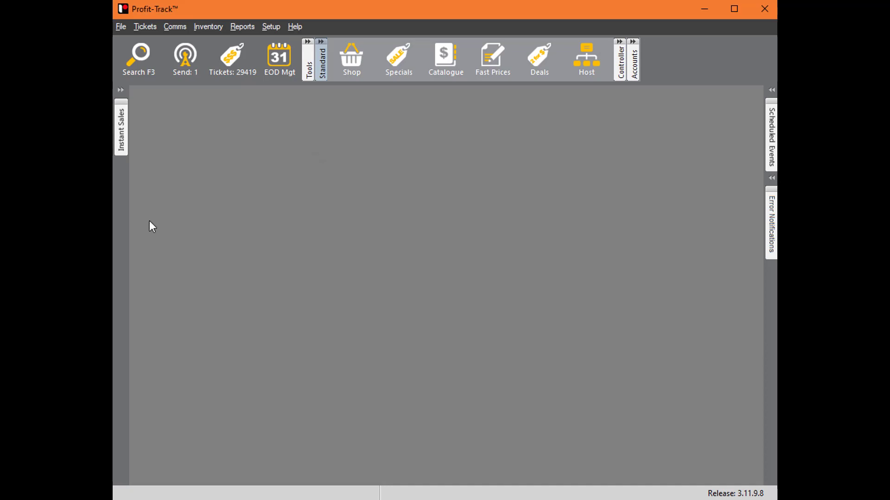
- Examine the user groups assigned to the current user and PTUser in the server's user list, and close the list
left_click(270, 28)
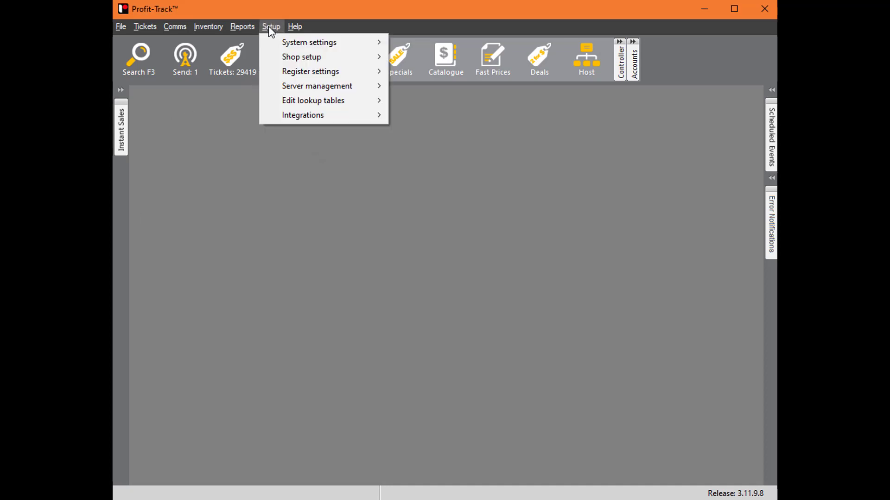
mouse_move(343, 86)
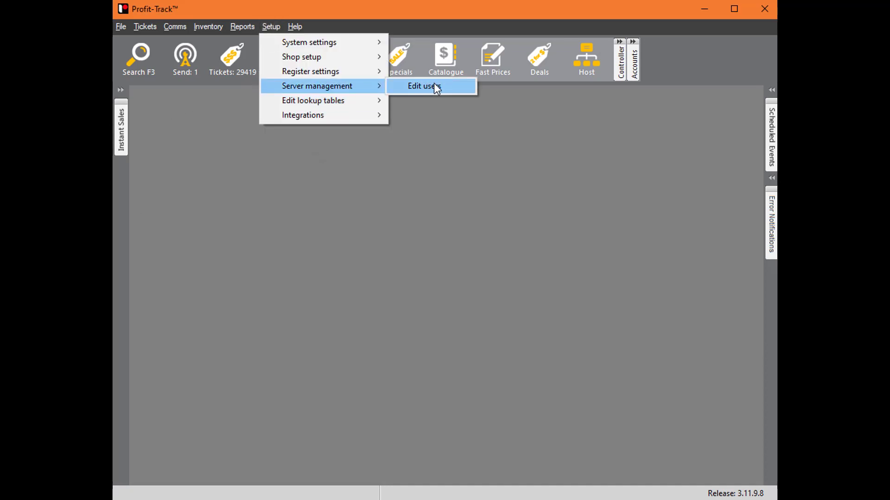
left_click(436, 88)
left_click(291, 145)
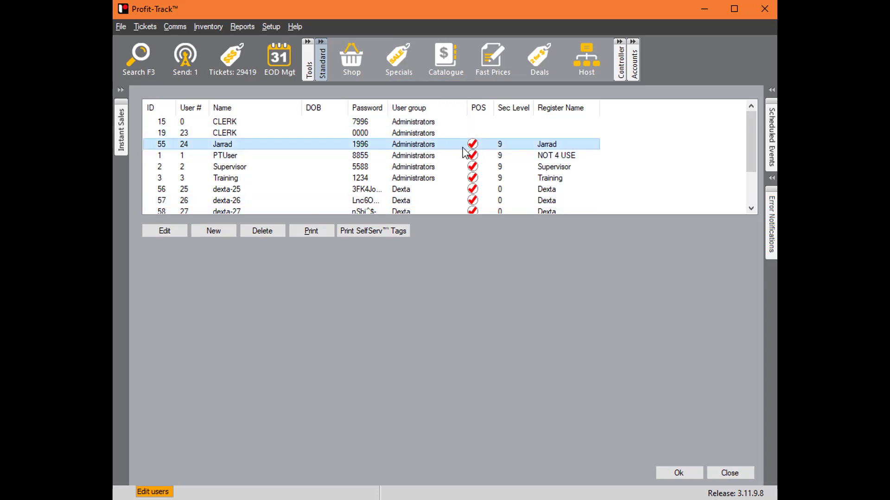
left_click(285, 155)
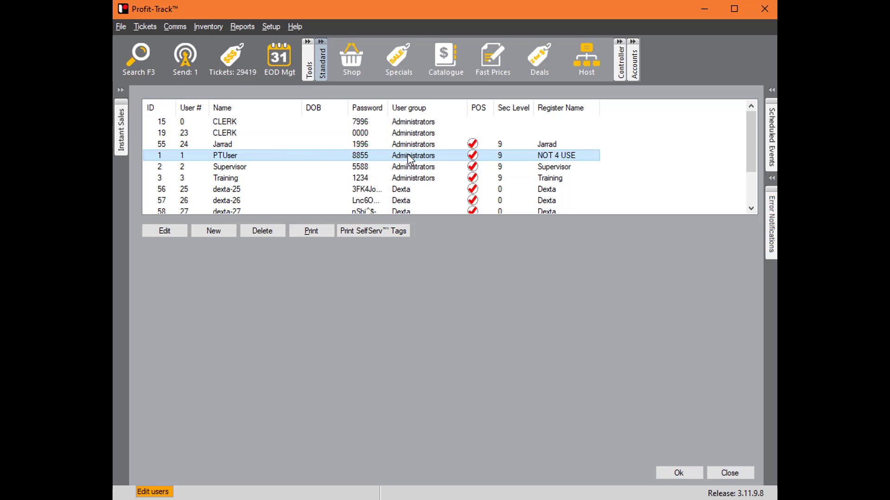
left_click(729, 473)
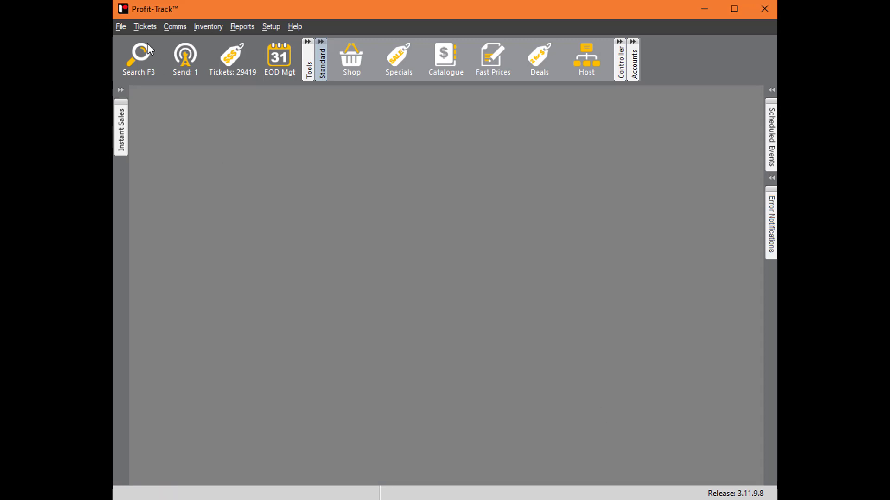
- Log out the current user and log back in as PTUser with the account password
left_click(121, 26)
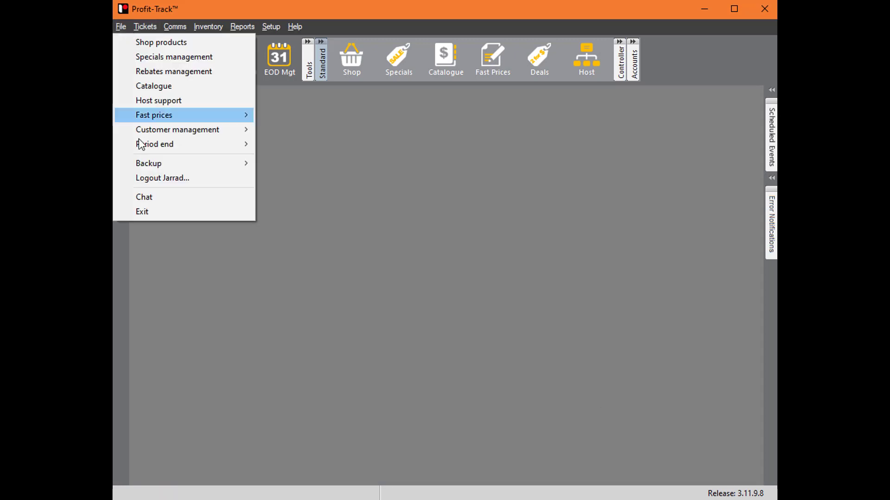
left_click(199, 178)
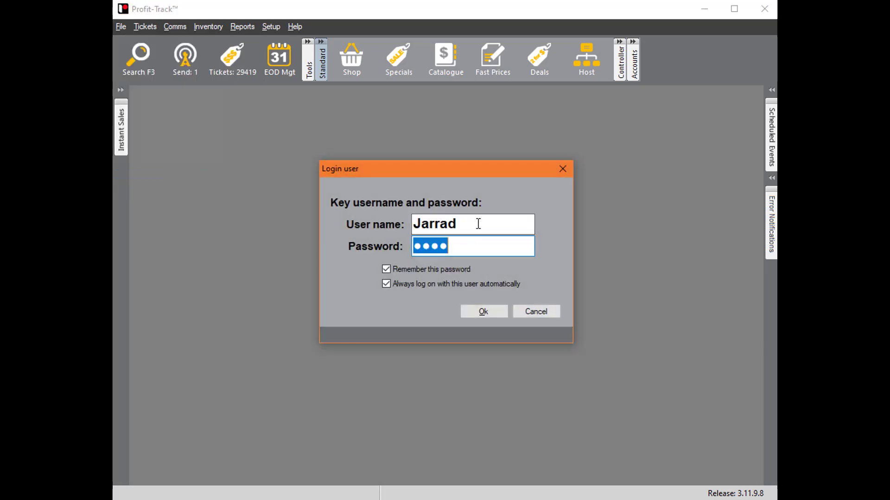
type("PTUser")
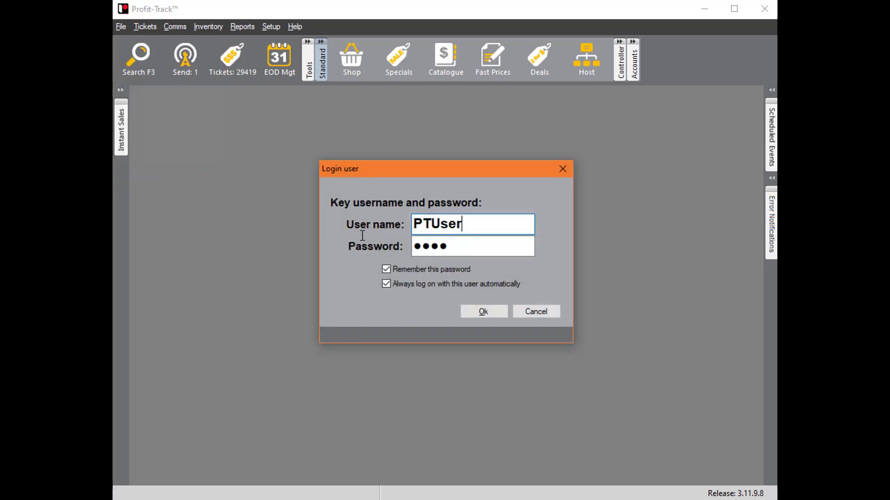
key("Tab")
key("BackSpace")
type("•••")
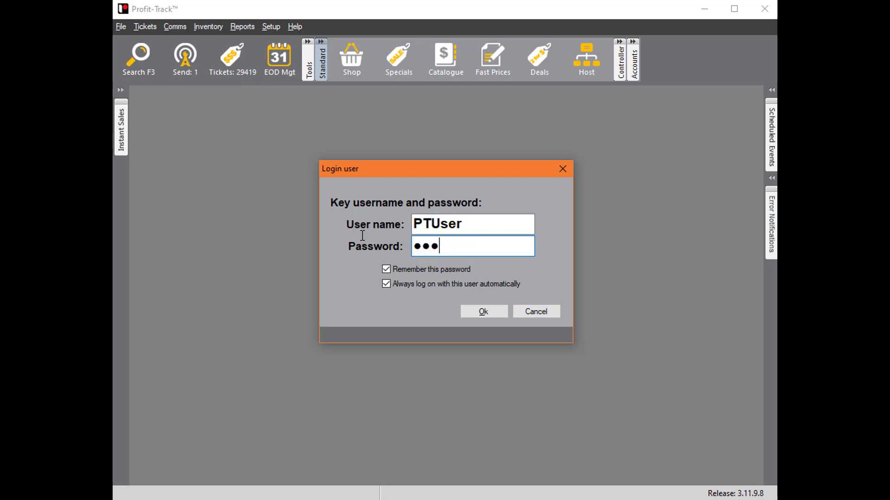
key("Return")
type("•")
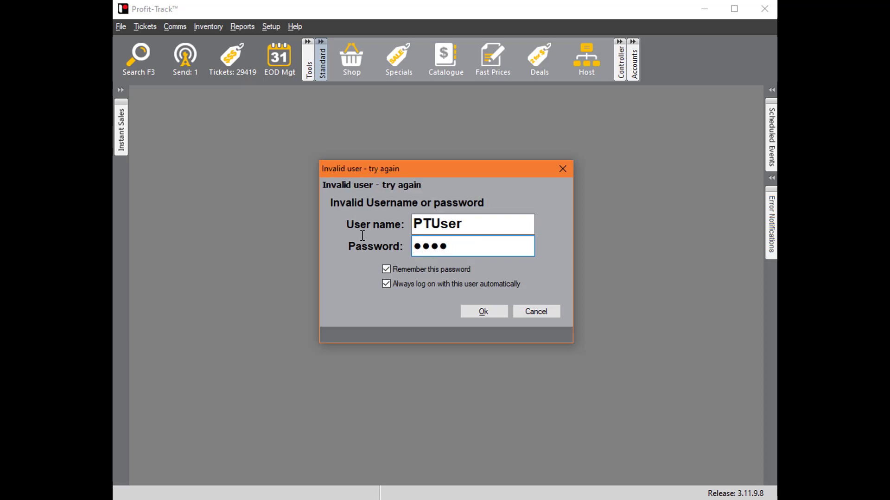
key("Return")
- Display the User Groups settings in the system options
left_click(270, 27)
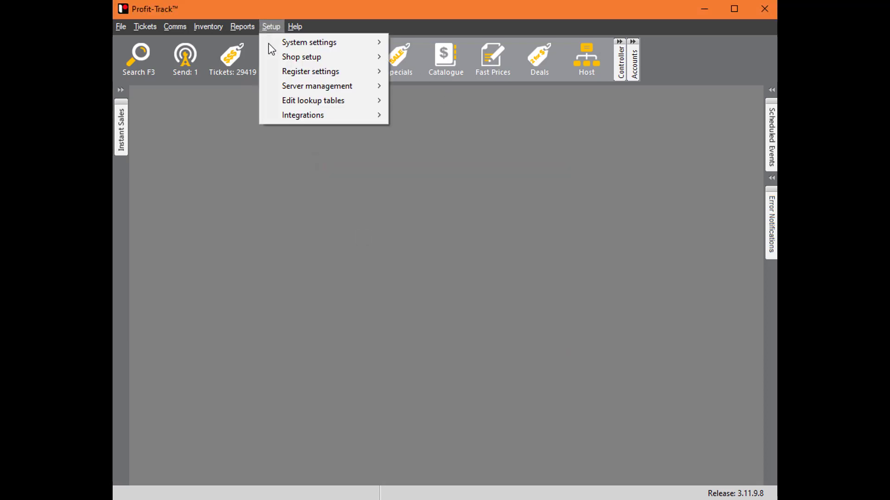
mouse_move(278, 41)
left_click(442, 41)
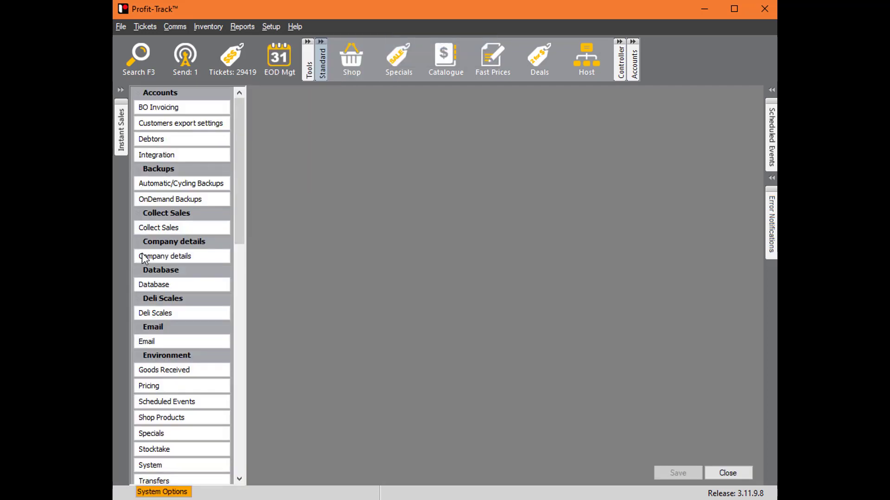
scroll(153, 246, "down", 10)
left_click(190, 393)
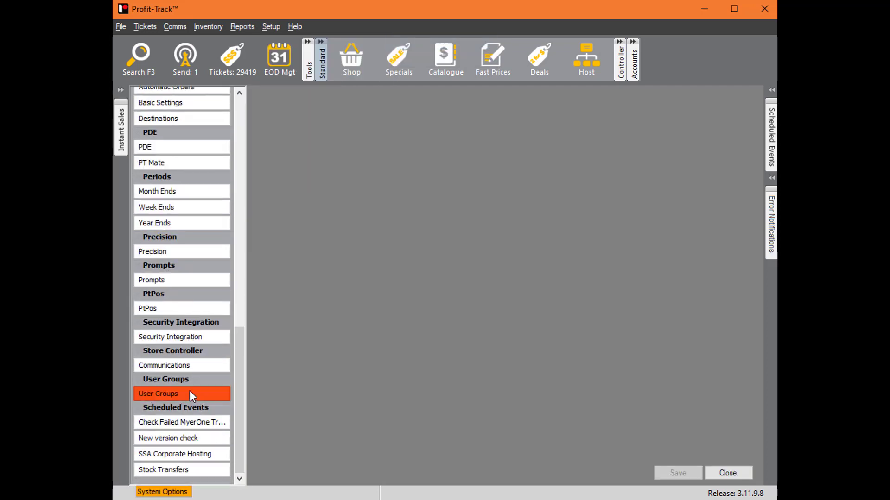
left_click(270, 26)
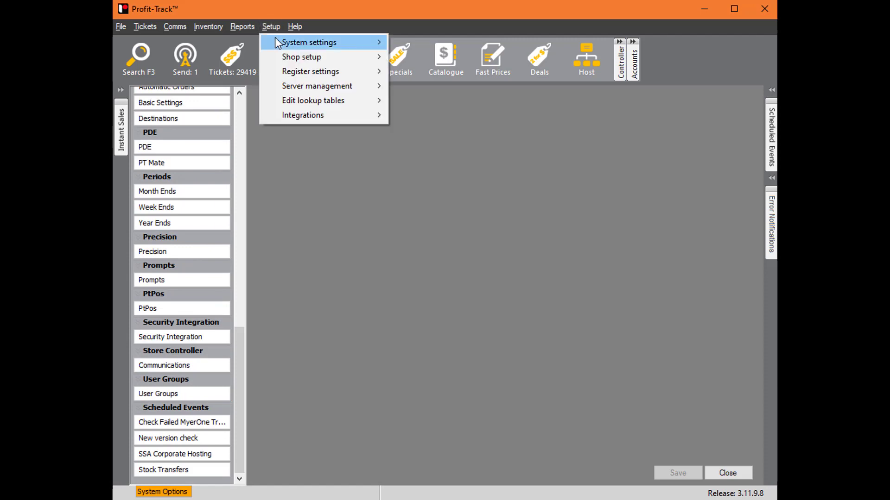
left_click(329, 293)
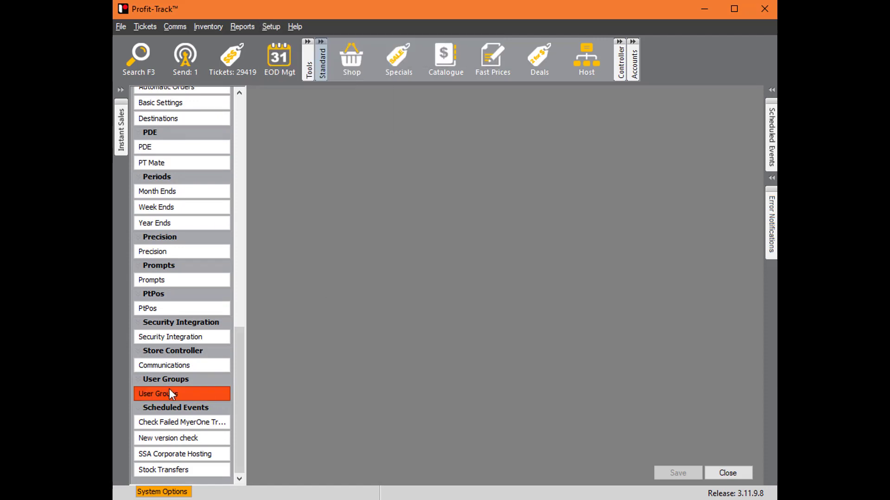
left_click(206, 396)
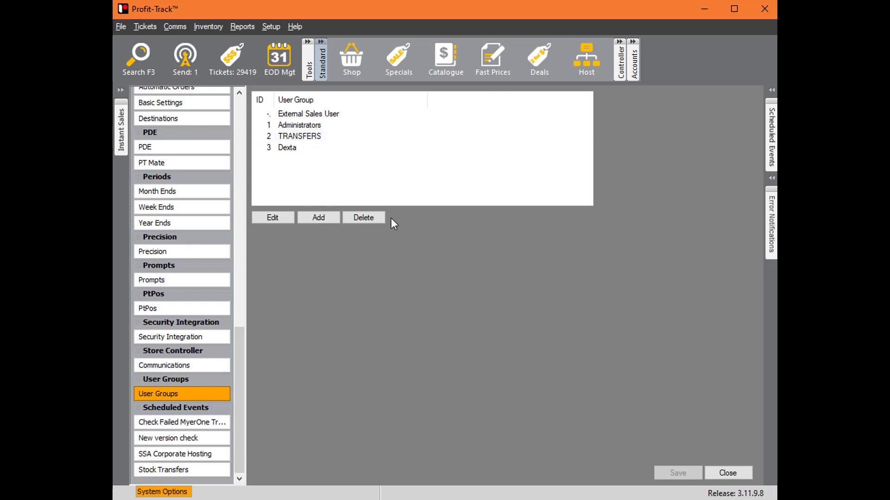
- Start a new user group with the description TEST
left_click(319, 217)
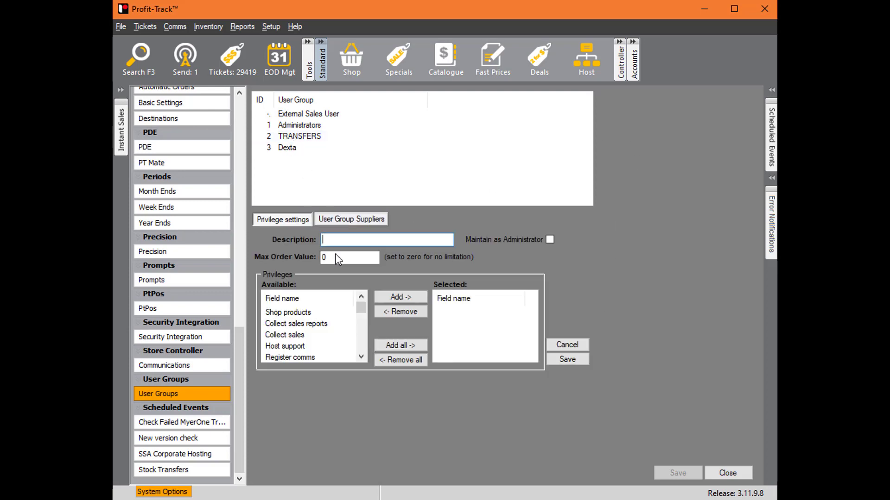
left_click(352, 238)
type("TEST")
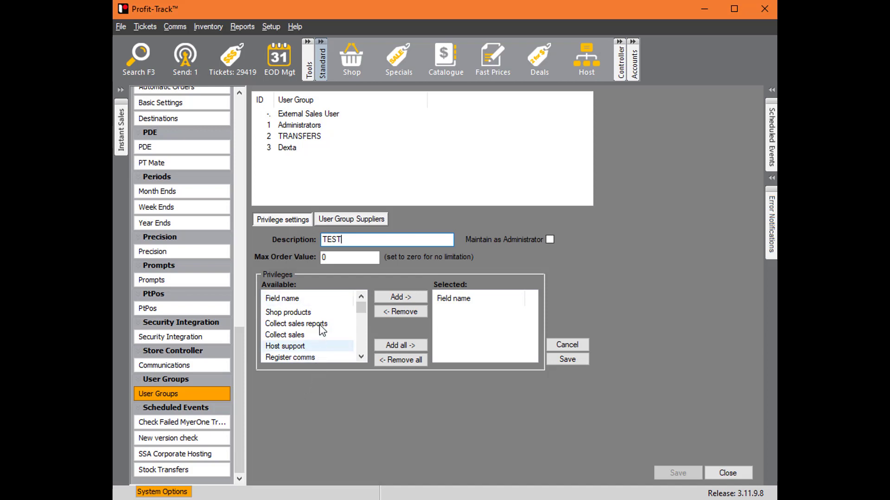
left_click(351, 260)
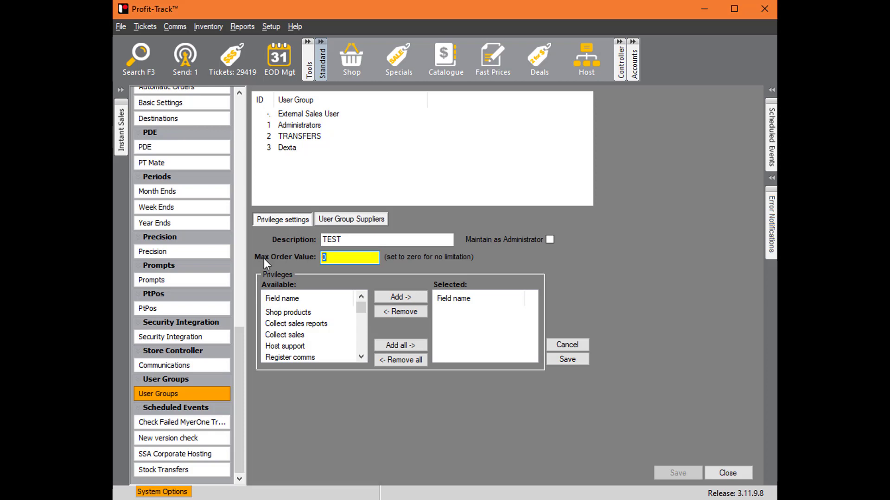
- Grant the TEST group the PT client privilege and save the group
left_click(361, 357)
left_click(360, 356)
left_click(361, 357)
left_click(361, 357)
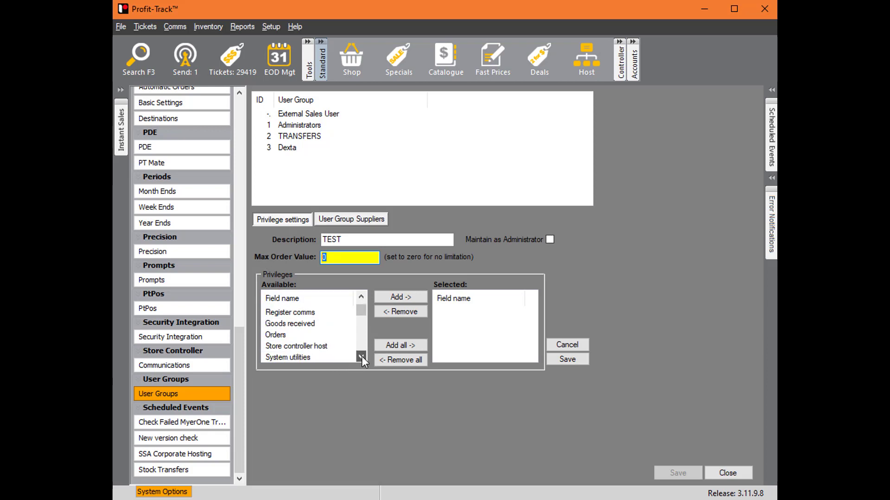
left_click(293, 334)
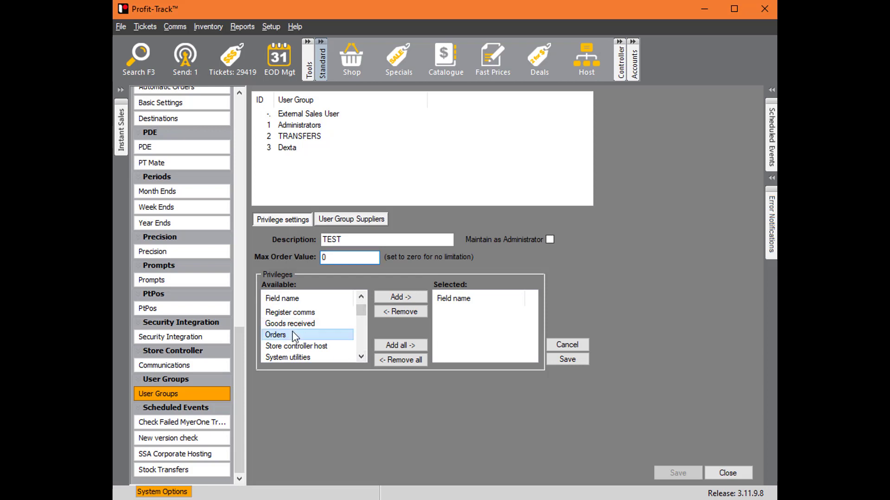
left_click(315, 323)
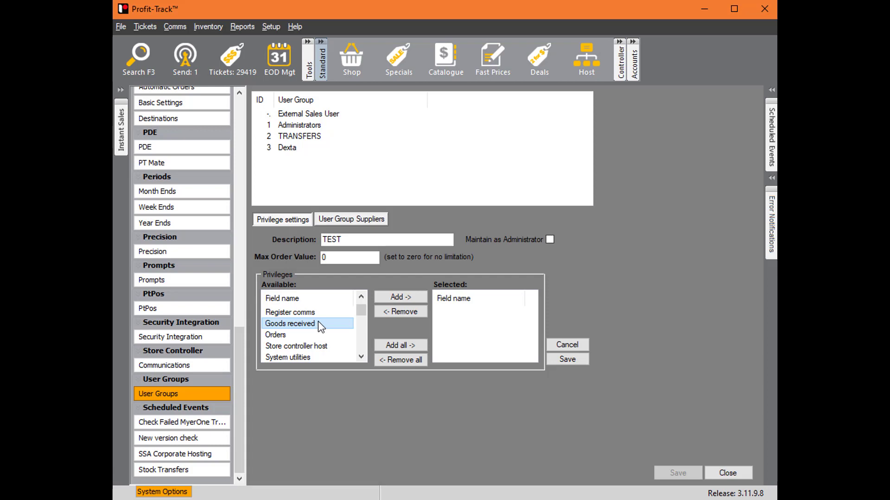
scroll(318, 321, "up", 2)
scroll(320, 329, "down", 8)
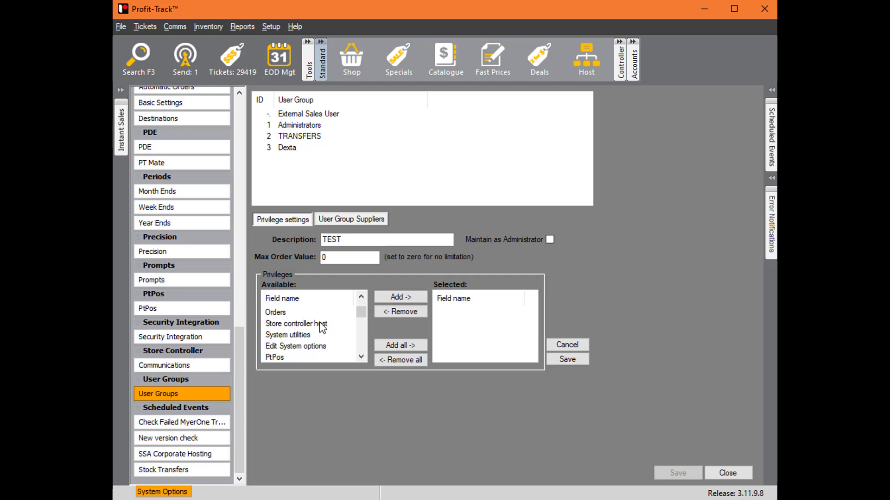
scroll(316, 329, "down", 5)
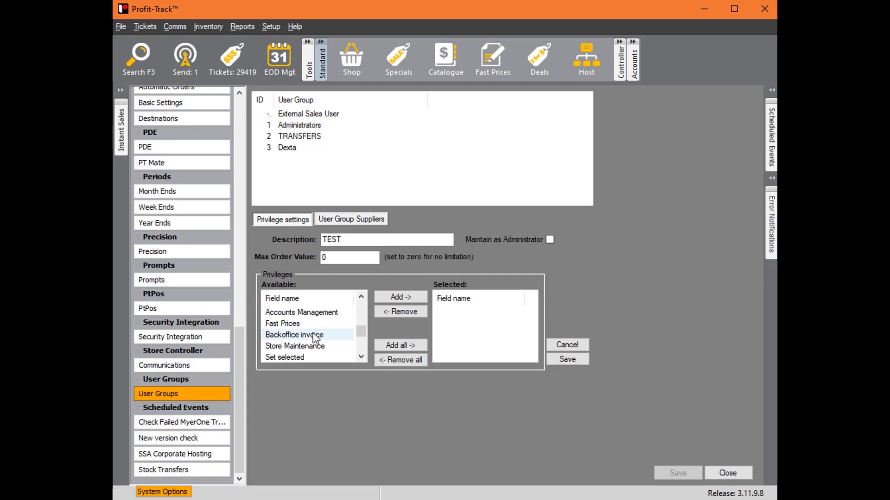
left_click(307, 346)
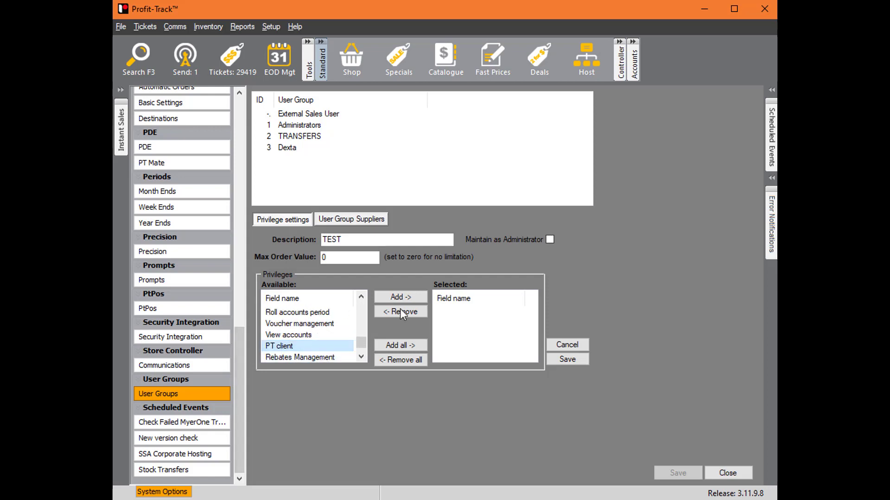
left_click(399, 297)
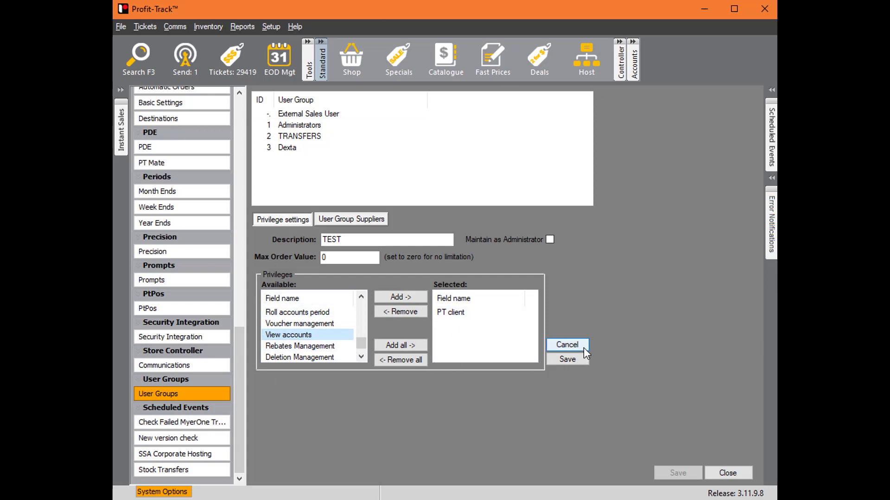
left_click(574, 359)
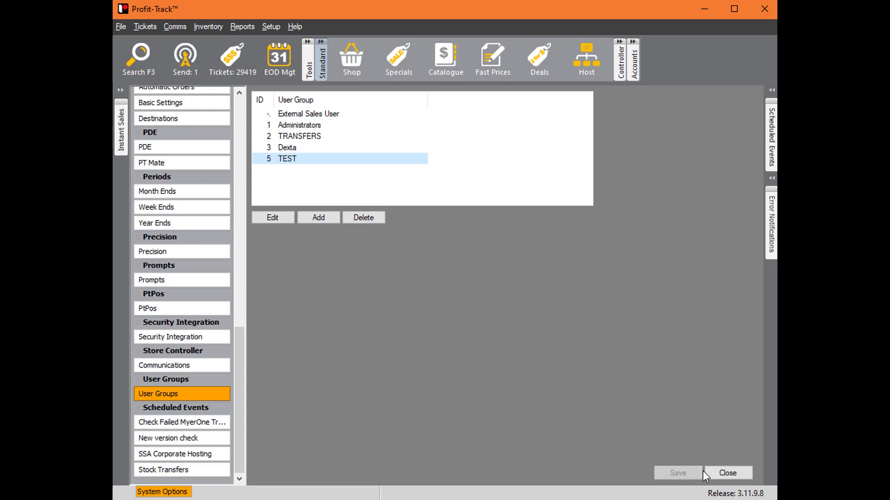
- Close the system options, edit the user listed directly above PTUser, assign the TEST user group and save
left_click(729, 471)
left_click(268, 25)
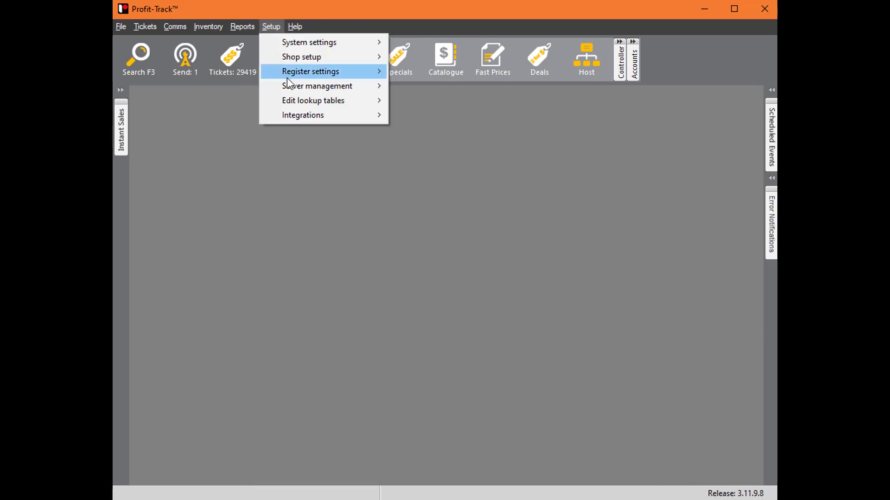
mouse_move(386, 85)
left_click(420, 86)
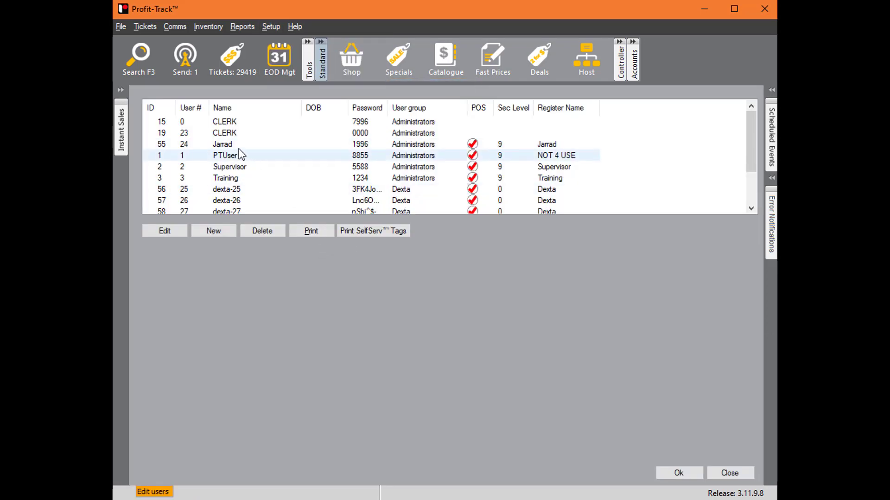
double_click(235, 144)
left_click(290, 330)
left_click(251, 373)
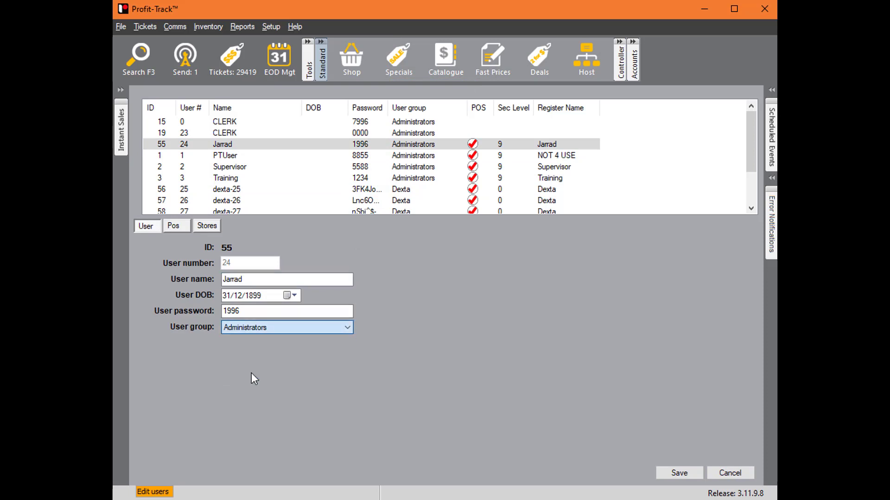
left_click(684, 477)
- Confirm the user list changes and send the clerks to the registers
left_click(699, 472)
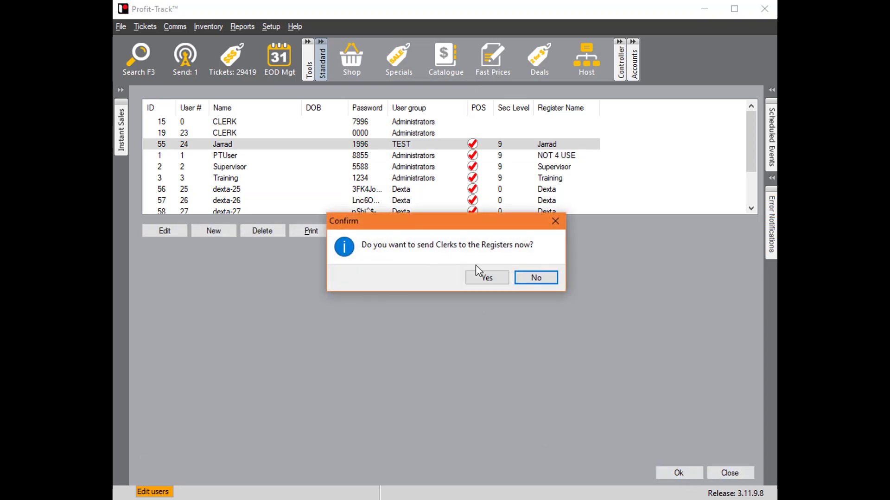
left_click(492, 278)
left_click(492, 310)
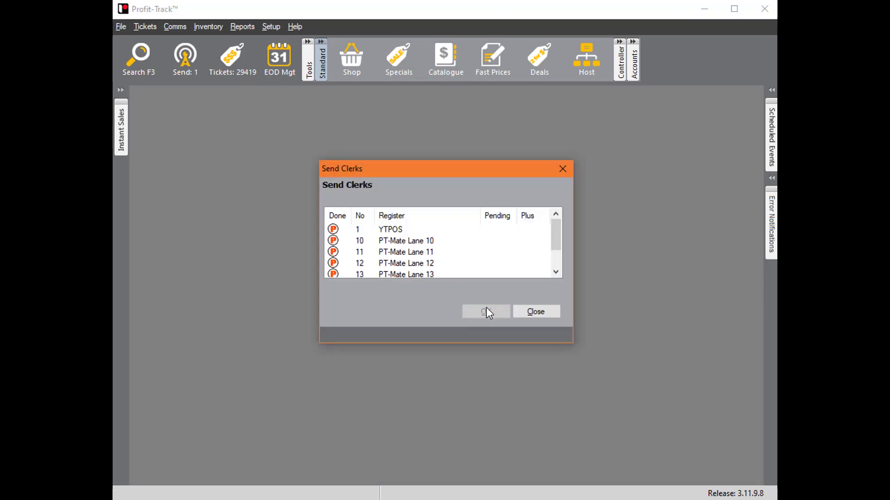
left_click(537, 312)
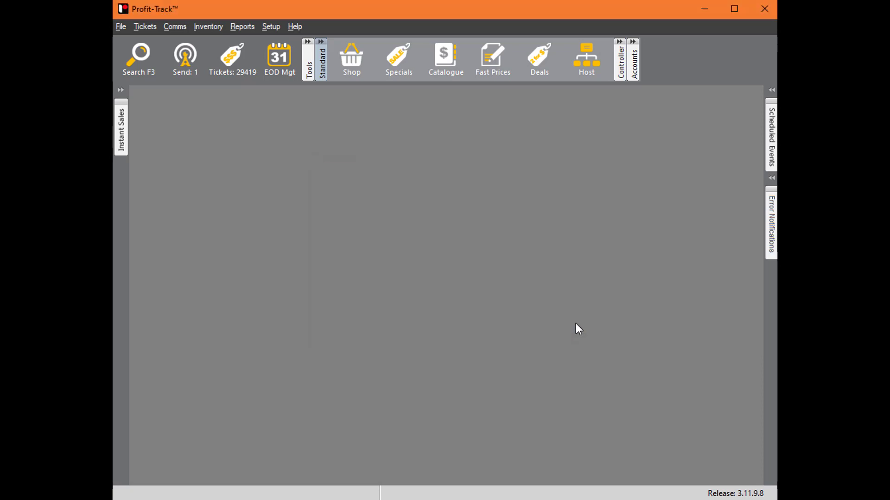
- Log out PTUser and log in as the user assigned to the TEST group, entering the username and account password
left_click(124, 26)
left_click(187, 180)
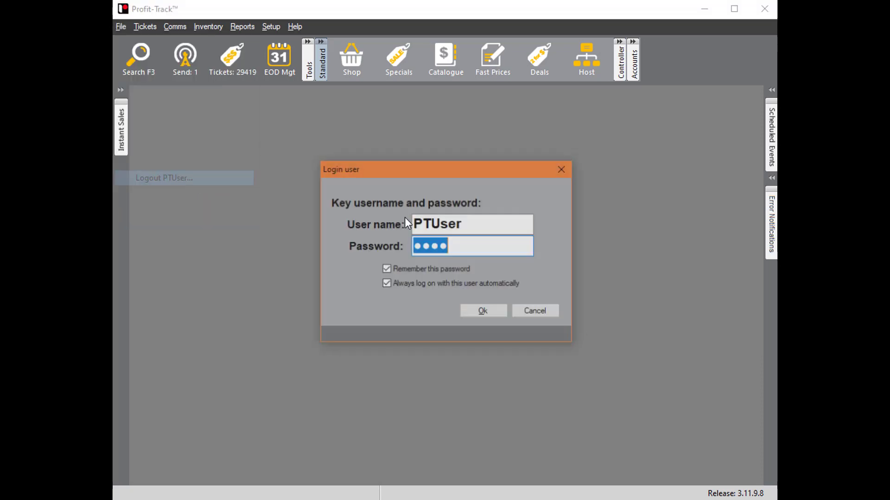
left_click(472, 228)
double_click(472, 227)
type("Jarrad")
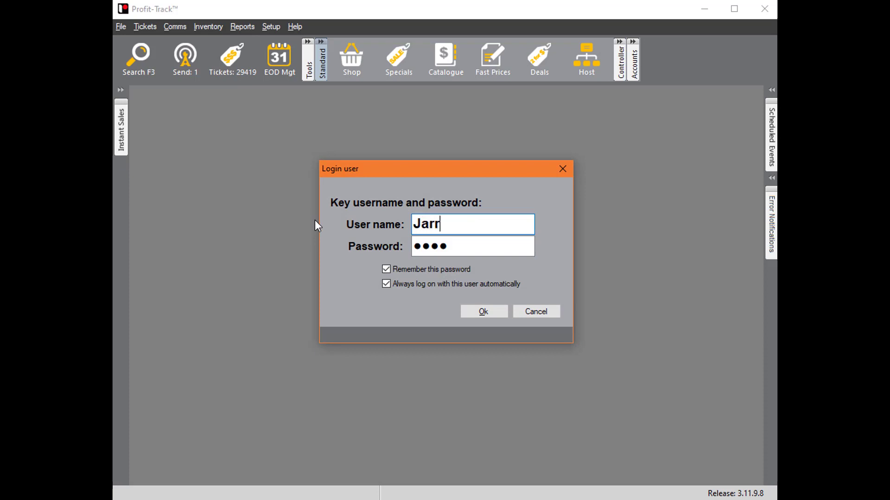
key("Tab")
type("pass")
key("Return")
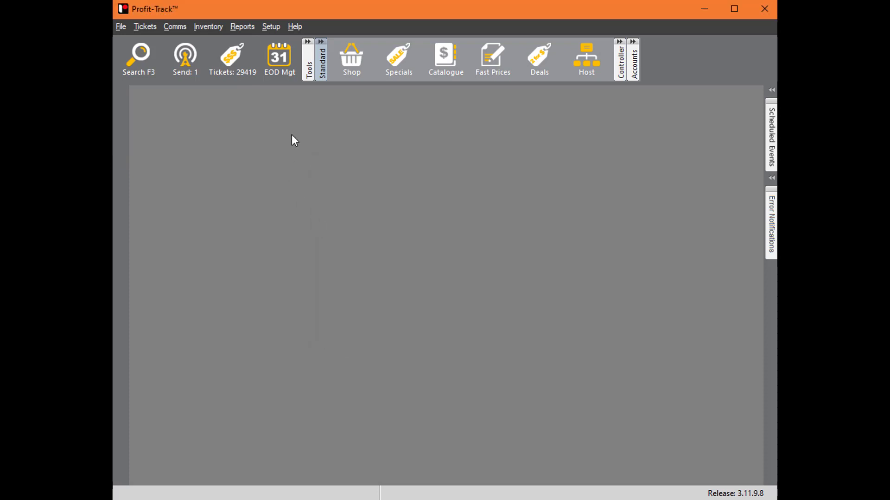
- Try to open Shop products, the Catalogue and Host support to test the TEST group's access
left_click(348, 65)
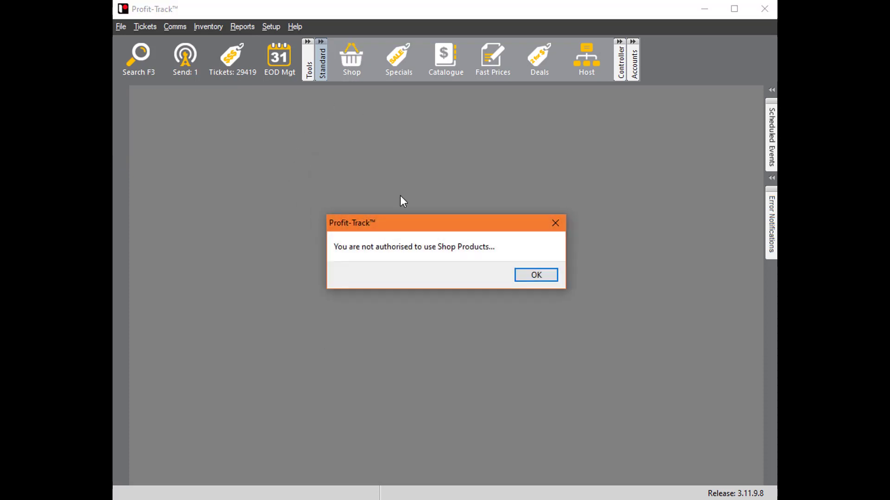
left_click(538, 275)
left_click(449, 62)
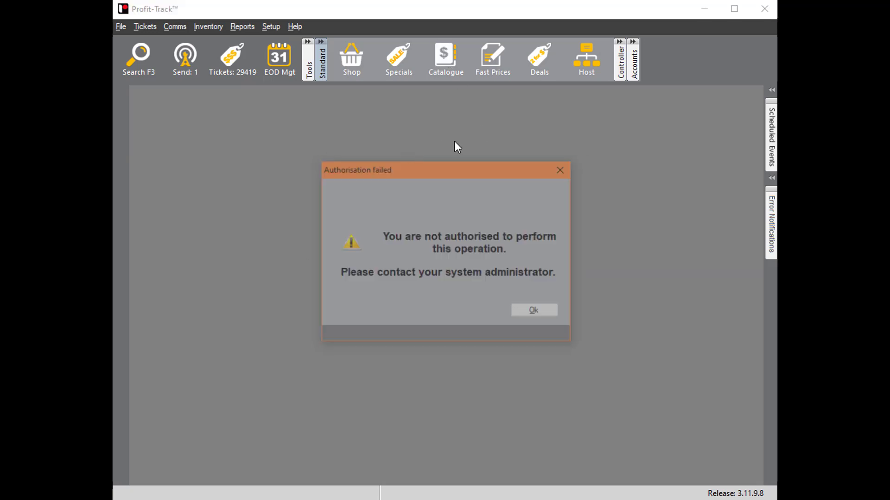
left_click(532, 309)
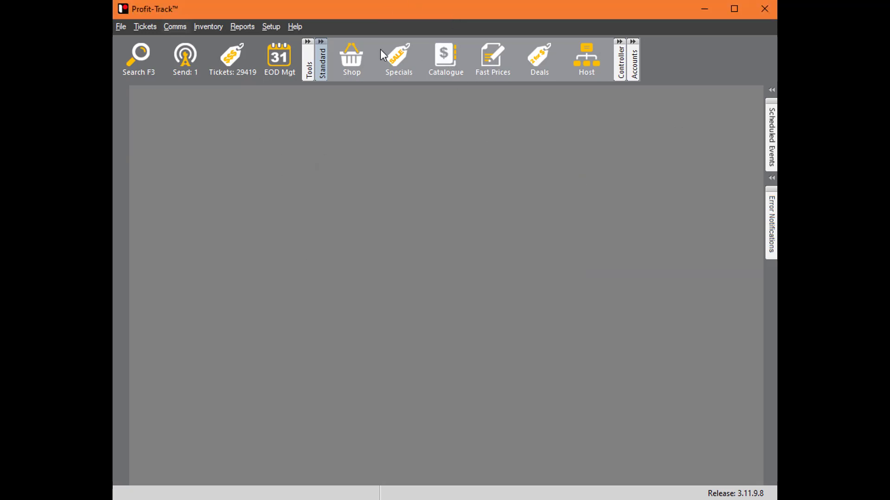
left_click(586, 58)
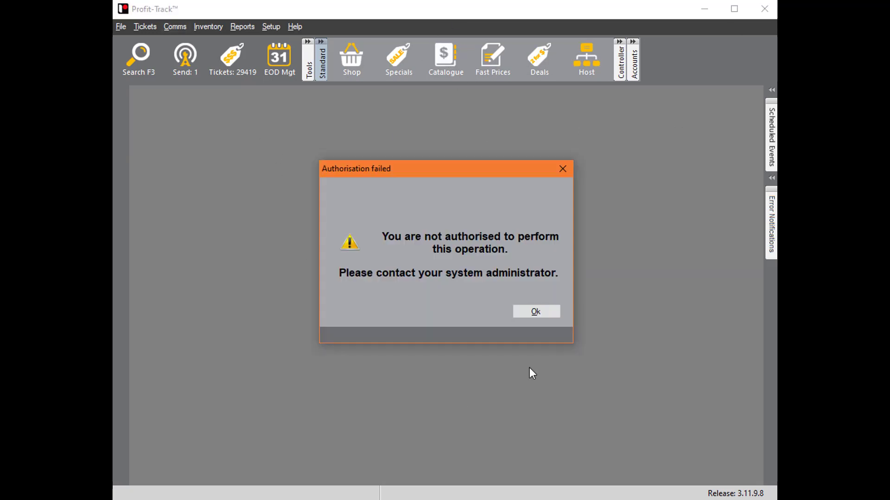
left_click(539, 303)
- Log out the restricted user and log back in as PTUser with the account password
left_click(124, 24)
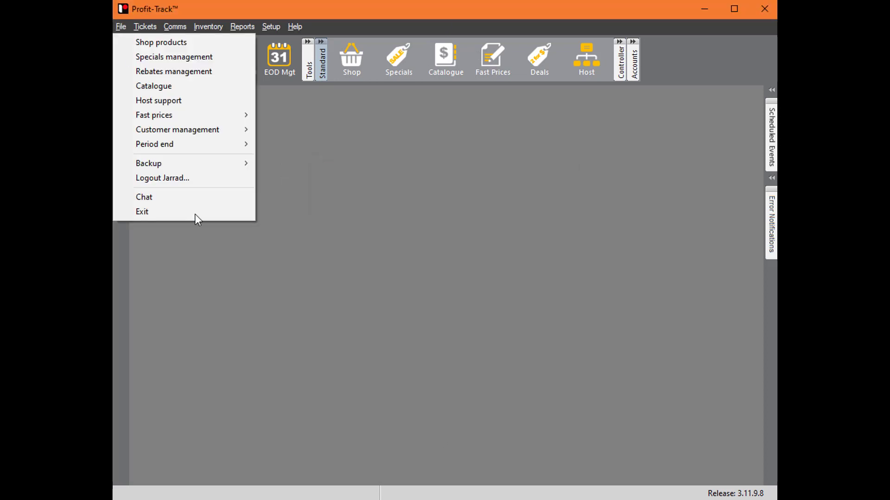
left_click(196, 176)
left_click(480, 228)
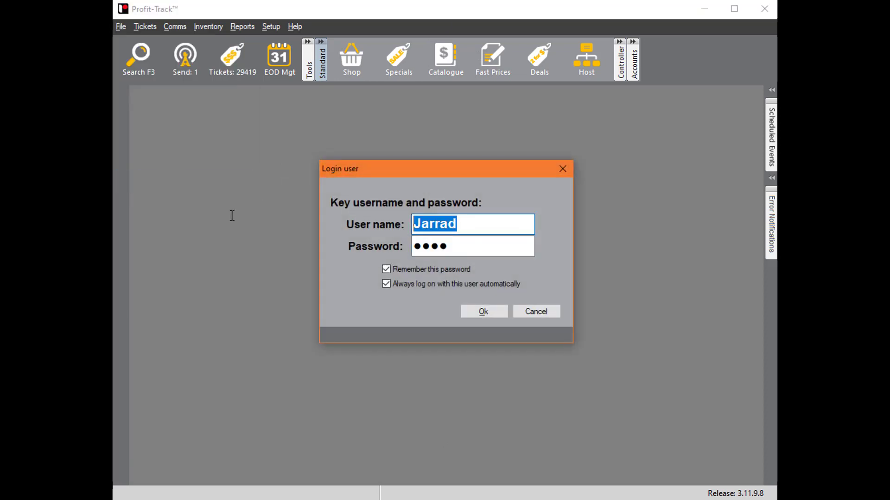
type("PTUS")
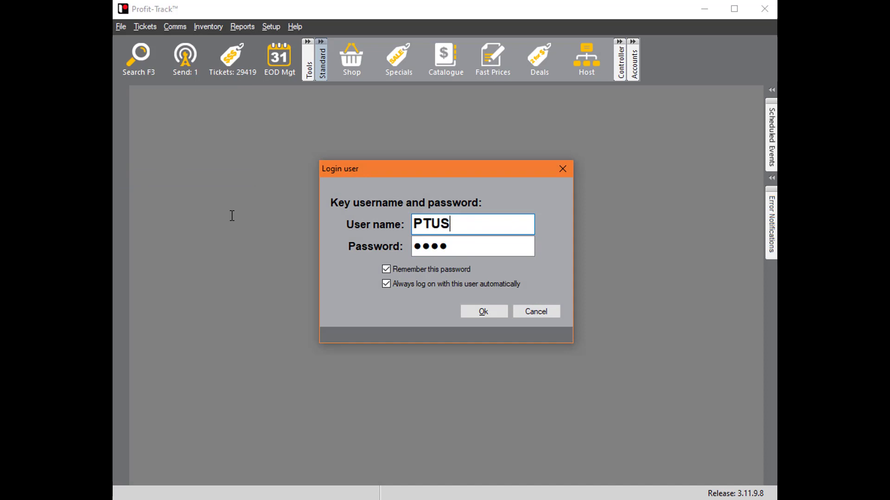
key("BackSpace")
type("ser")
key("Tab")
type("****")
key("Return")
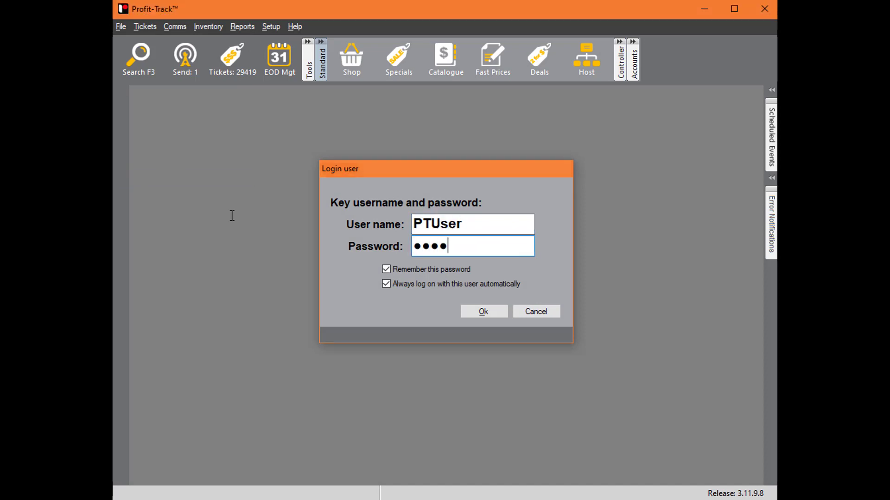
- Open the TEST group for editing in the User Groups section of the system options
left_click(272, 26)
mouse_move(383, 43)
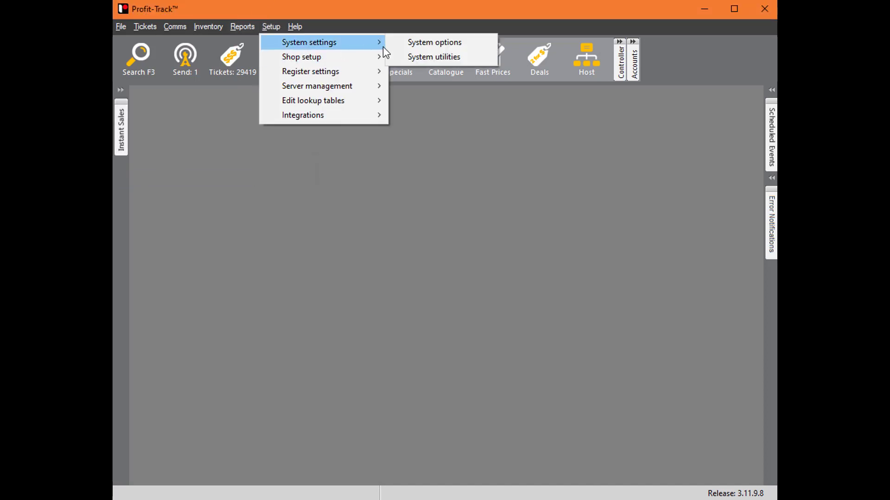
left_click(429, 42)
scroll(199, 345, "down", 13)
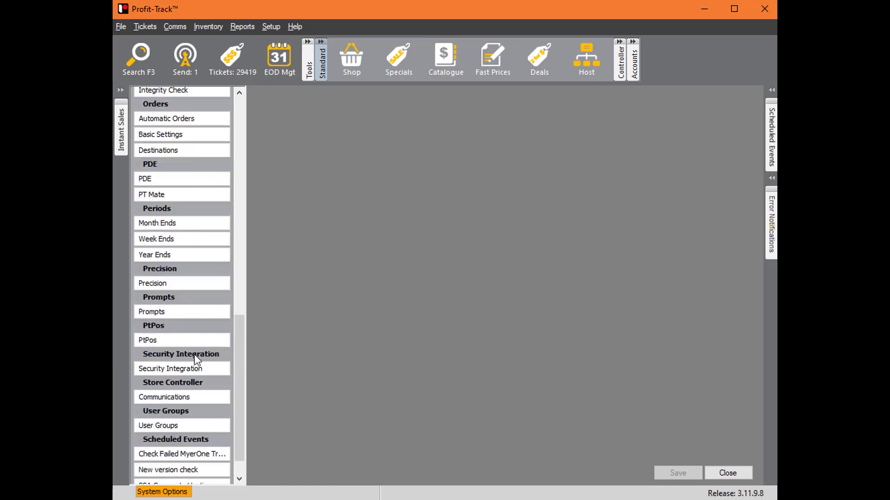
scroll(190, 428, "down", 1)
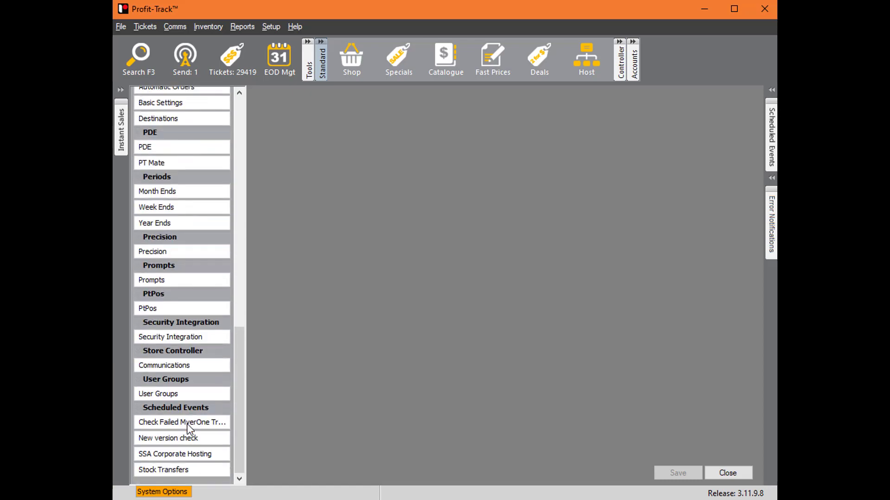
left_click(198, 396)
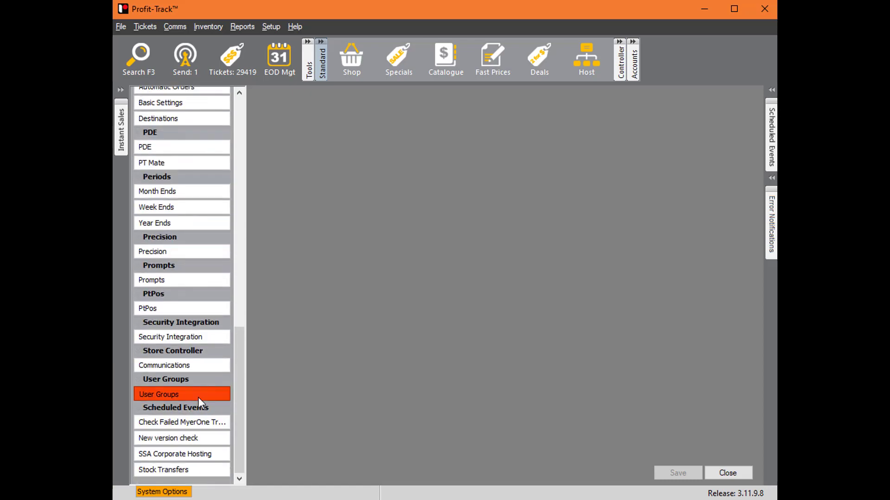
double_click(308, 162)
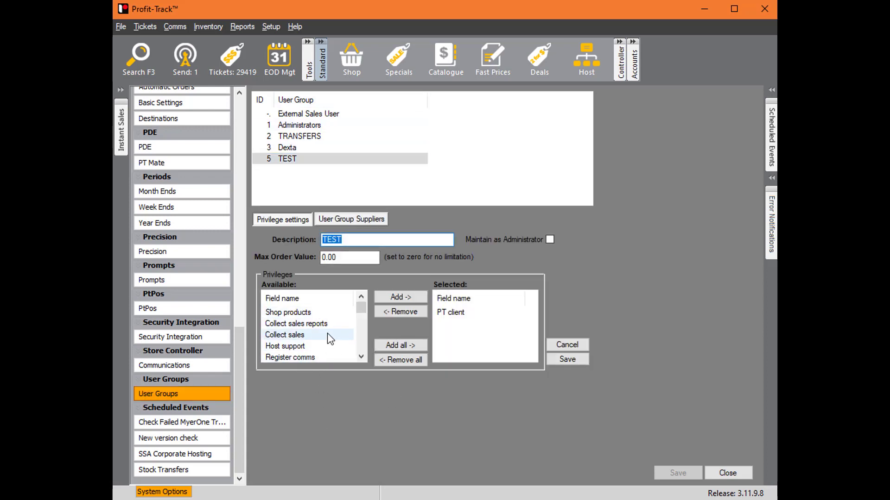
- Add the Shop products, Register comms, Edit sell prices and Edit shop products privileges to the TEST group
left_click(326, 316)
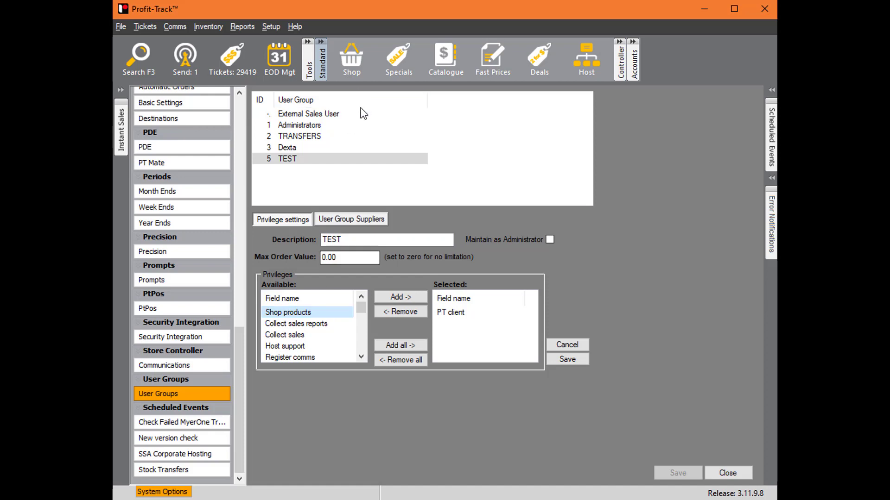
left_click(402, 297)
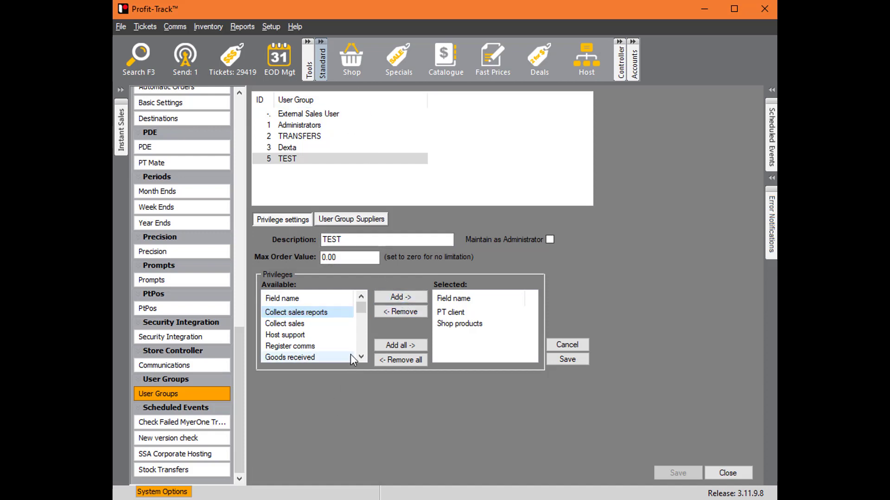
left_click(296, 346)
left_click(401, 297)
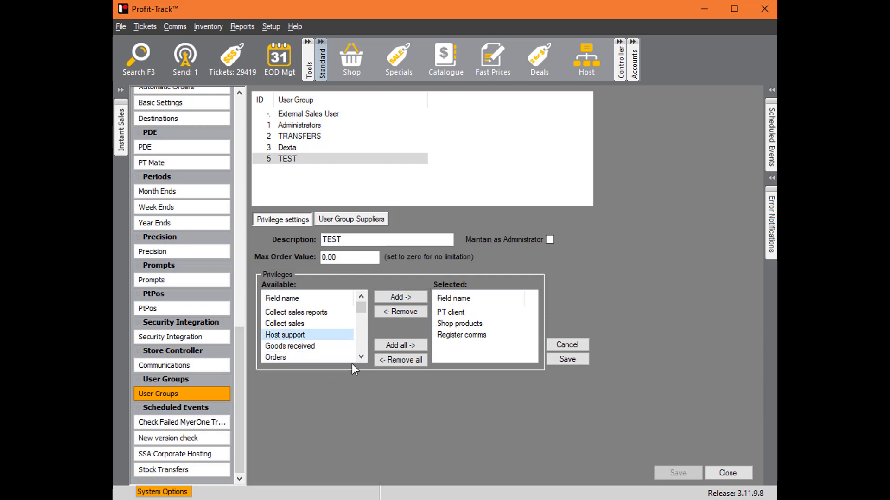
left_click(361, 357)
left_click(361, 357)
left_click_drag(361, 357, 361, 357)
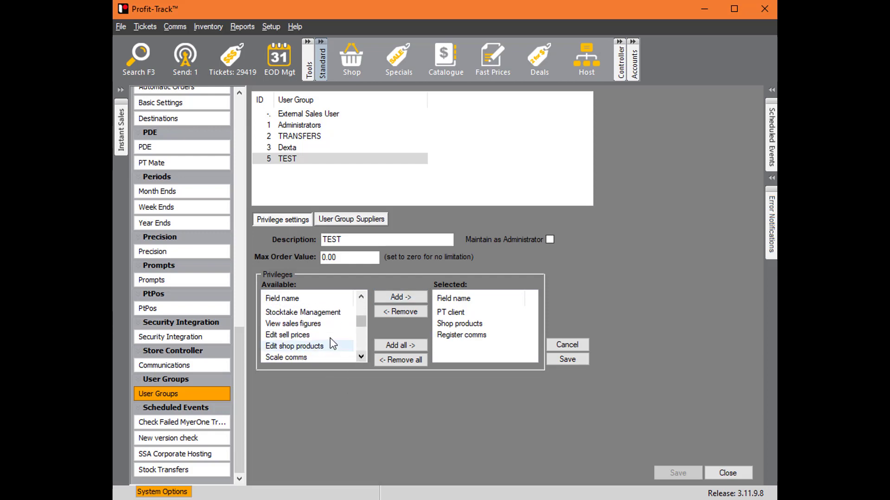
left_click(330, 338)
left_click(402, 298)
left_click(290, 334)
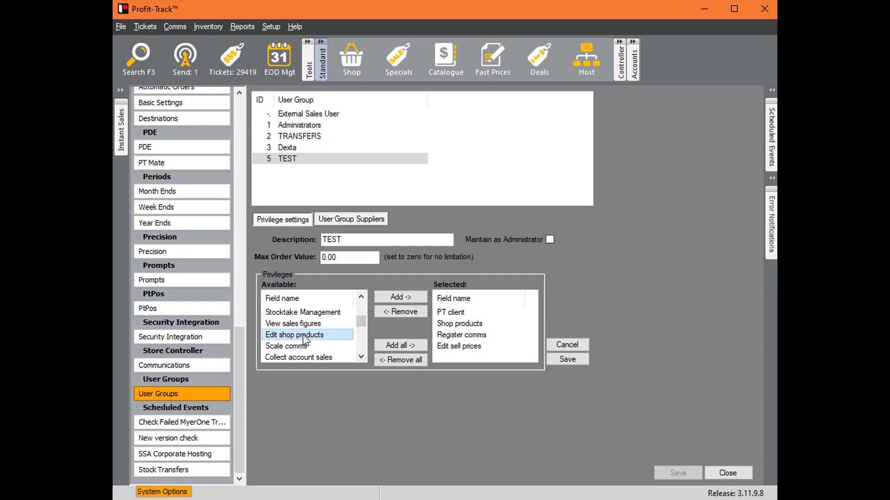
left_click(402, 298)
- Remove Edit sell prices, Edit shop products, Register comms and Shop products from the TEST group's selected privileges
left_click_drag(532, 321, 533, 326)
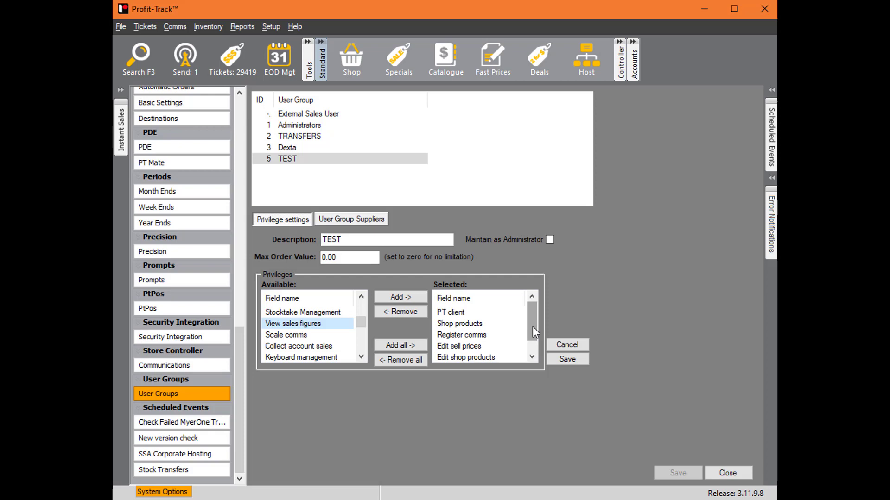
left_click(482, 333)
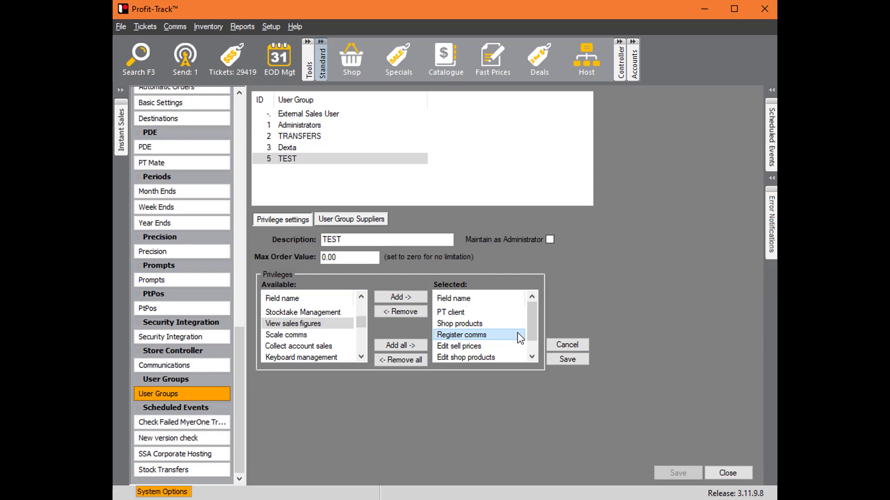
left_click(500, 348)
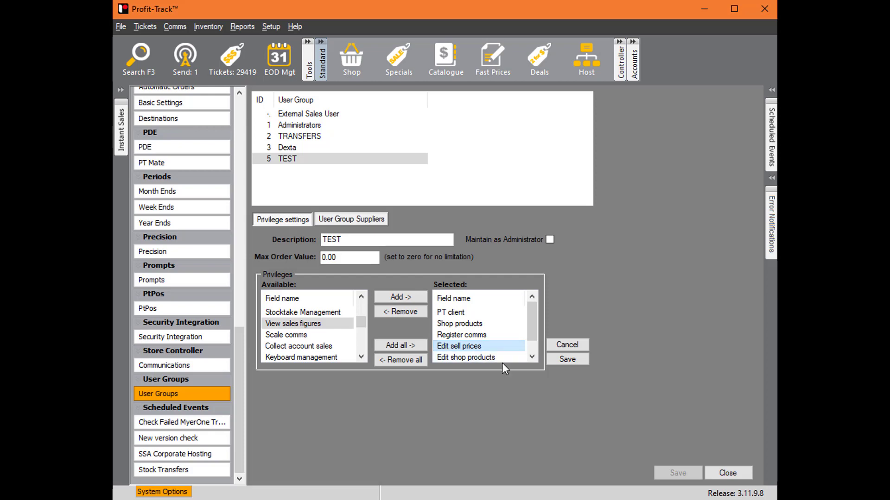
left_click(401, 312)
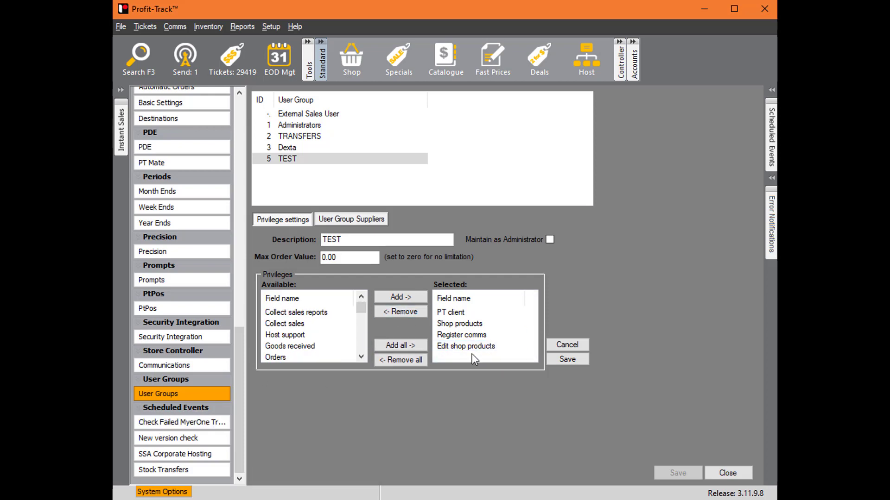
left_click(468, 347)
left_click(416, 316)
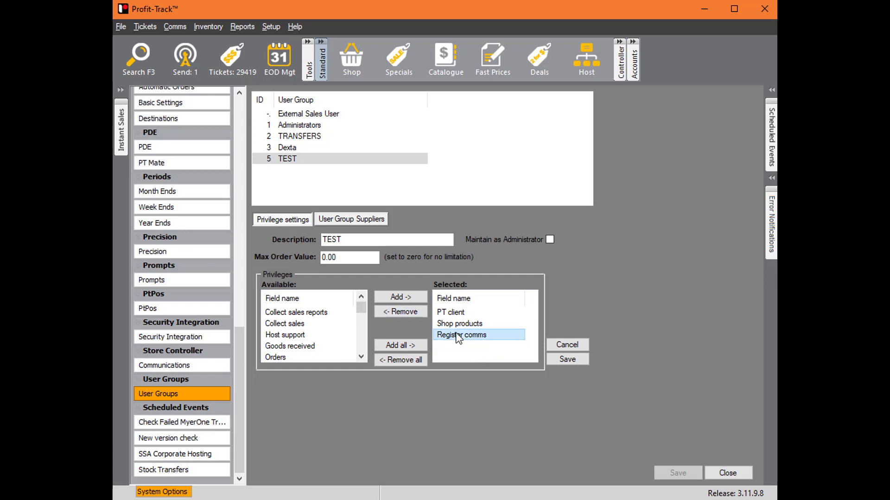
double_click(457, 337)
left_click(459, 324)
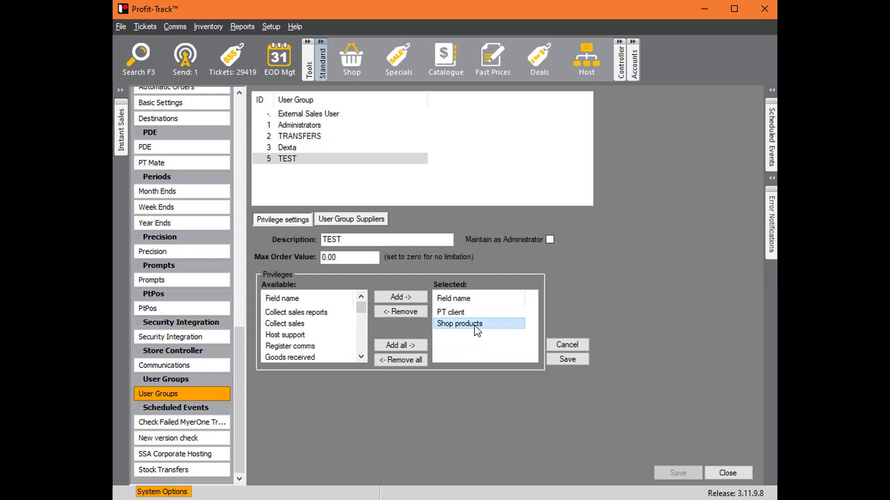
left_click(401, 311)
left_click(455, 313)
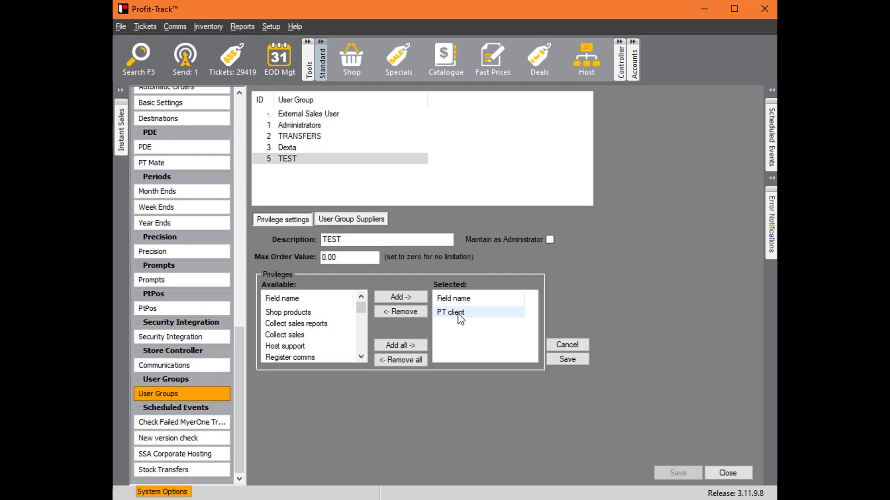
- Examine the available privileges for the TEST group, including Orders, Maintain lookups, Specials & Deals and User groups
left_click(361, 356)
left_click(361, 356)
left_click(361, 356)
left_click(361, 358)
left_click(361, 357)
left_click(362, 358)
left_click(361, 357)
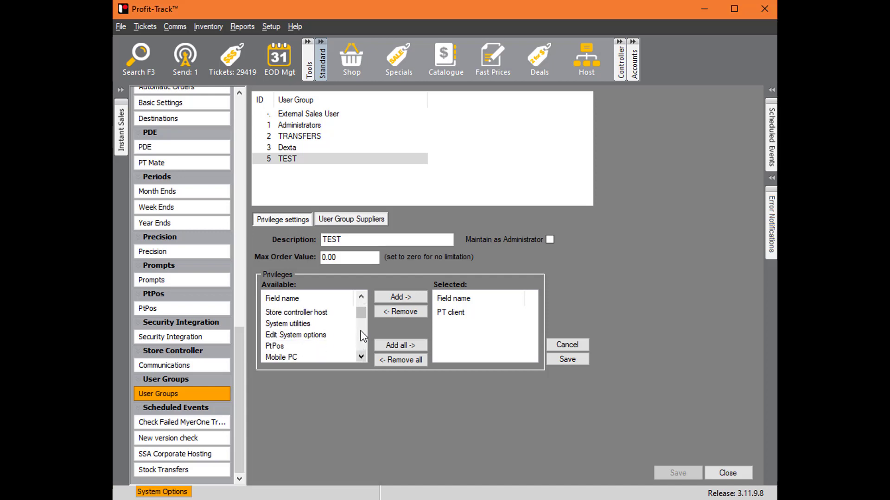
left_click_drag(366, 313, 359, 293)
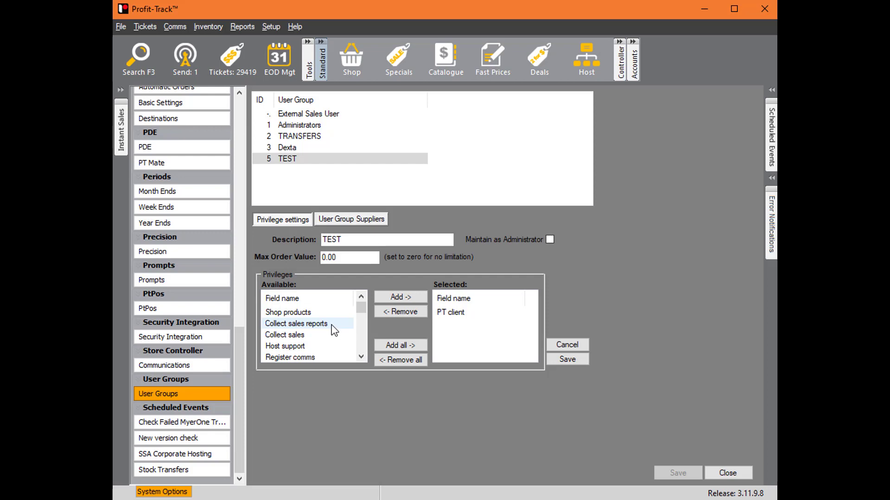
scroll(334, 330, "down", 2)
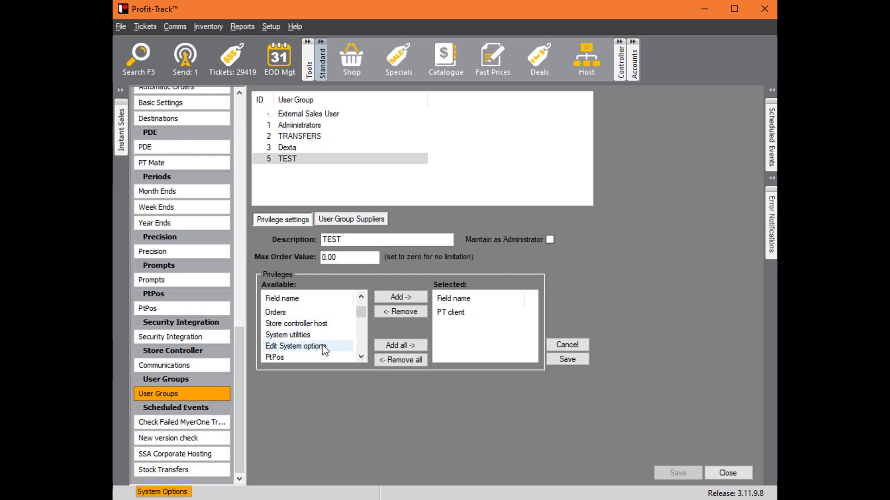
left_click(301, 315)
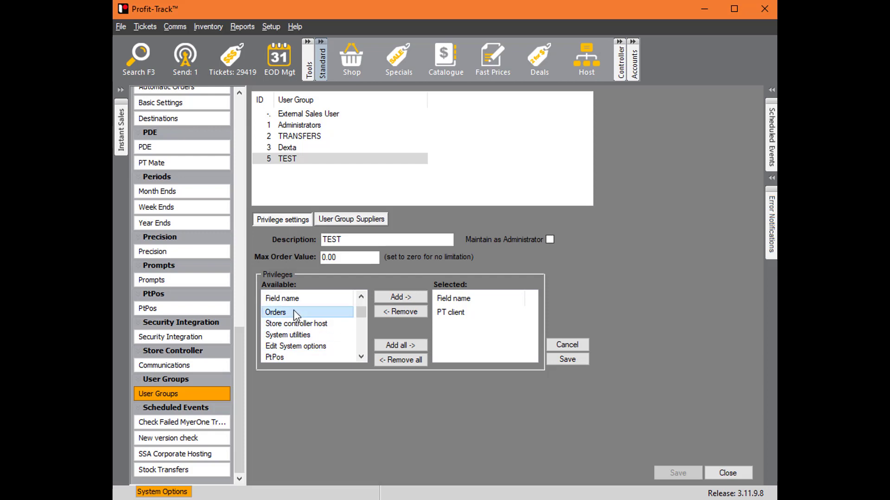
scroll(319, 341, "down", 2)
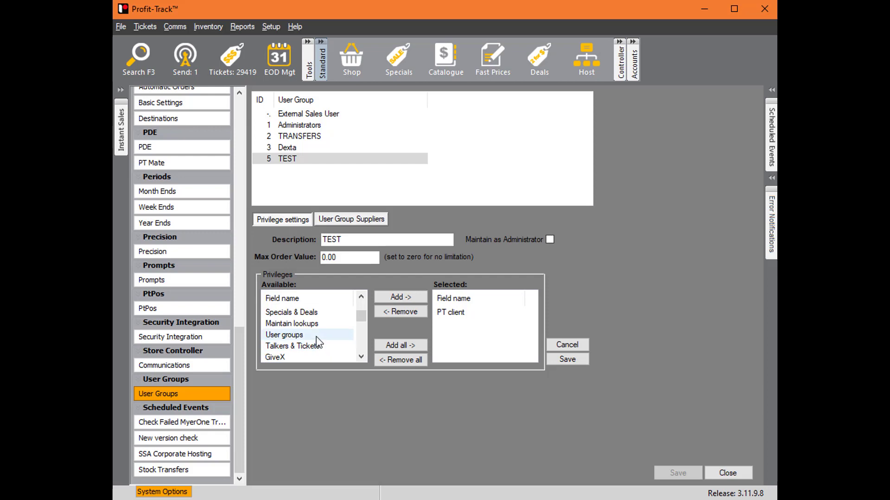
left_click(316, 328)
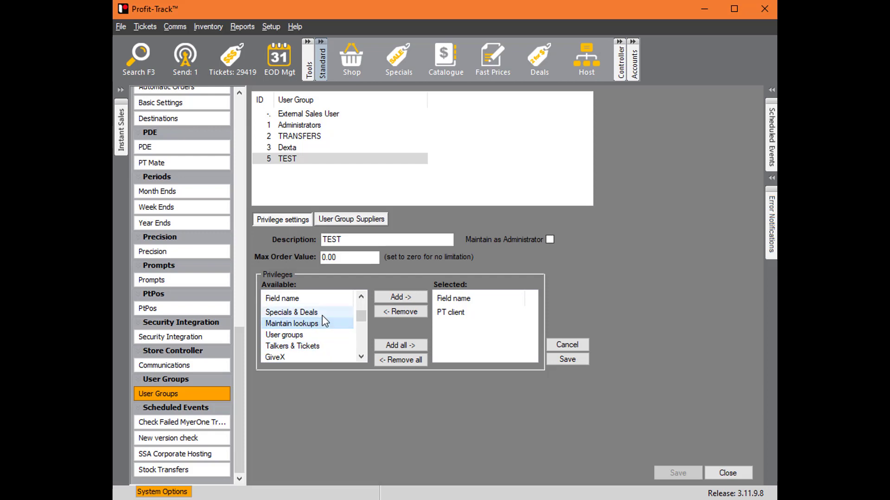
left_click(321, 315)
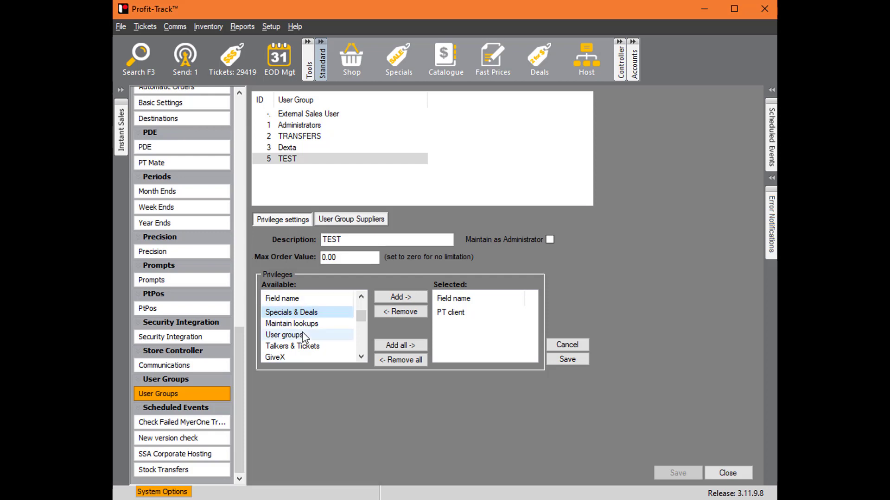
left_click(315, 334)
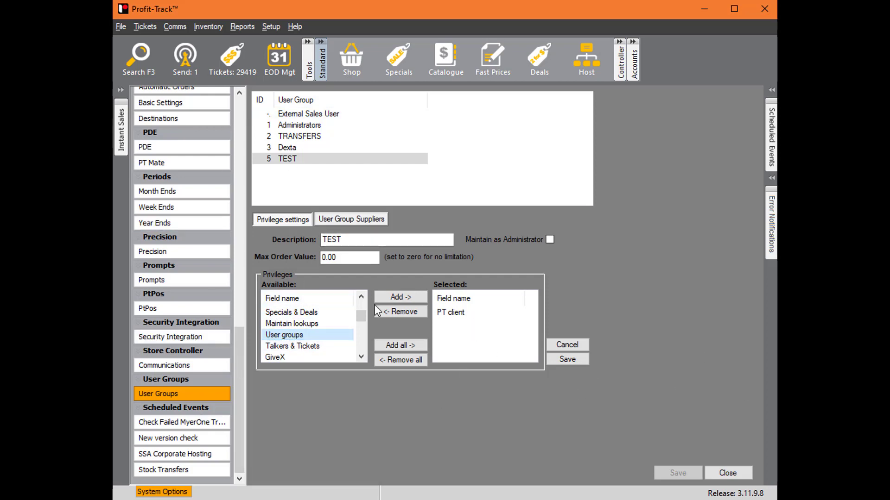
- Look further through the TEST group's available privileges, such as the backup, stocktake, keyboard management and period-end entries
left_click(361, 357)
left_click(361, 357)
left_click(362, 357)
left_click(362, 356)
left_click(361, 357)
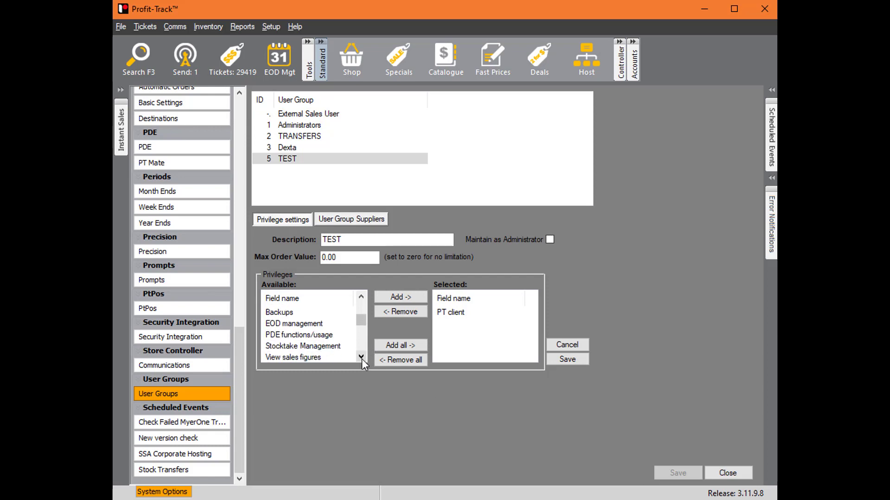
triple_click(361, 357)
triple_click(362, 356)
triple_click(362, 357)
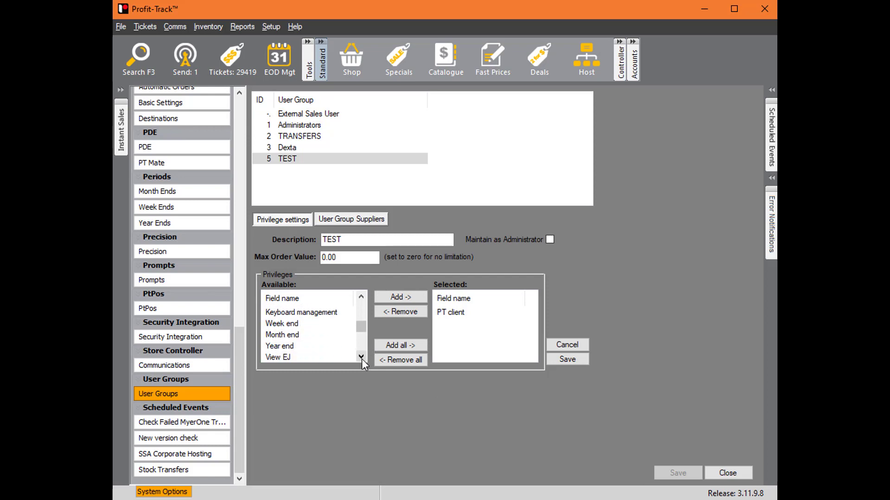
triple_click(361, 357)
triple_click(361, 357)
triple_click(361, 357)
triple_click(361, 357)
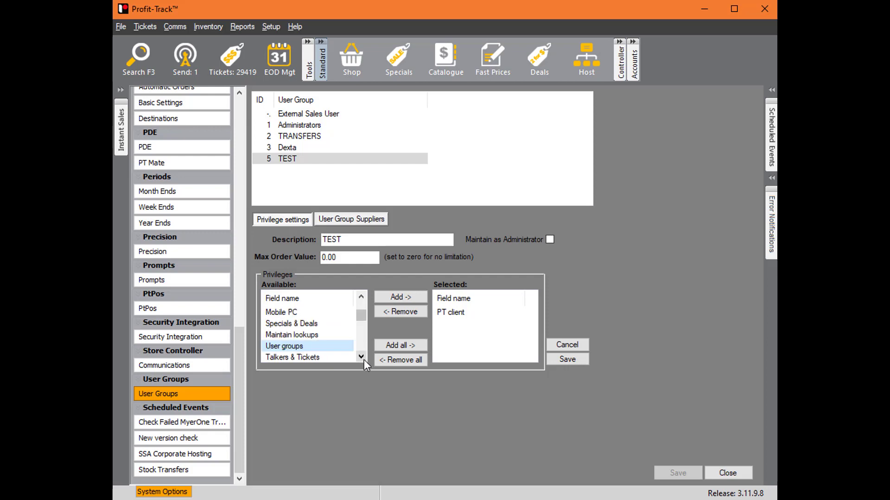
- Add the Edit System options privilege to the TEST group, save the group and leave the system options
left_click(360, 297)
left_click(360, 297)
left_click(360, 298)
left_click(319, 323)
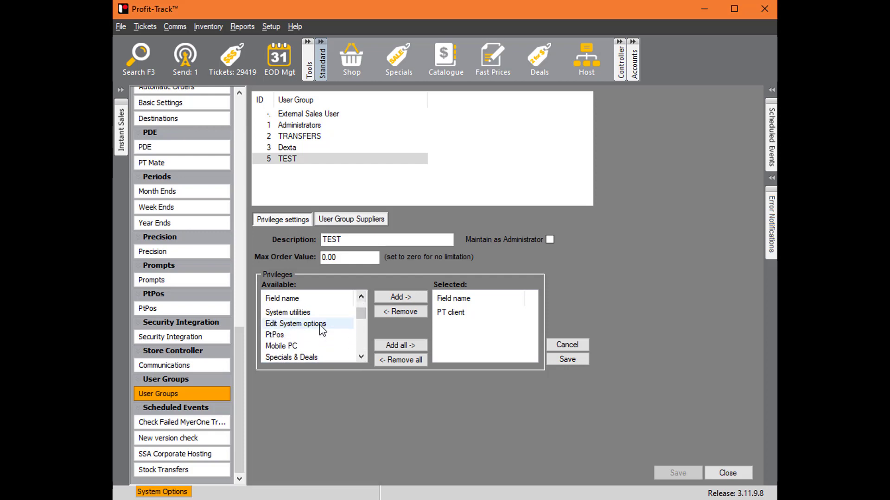
left_click(419, 297)
left_click(586, 362)
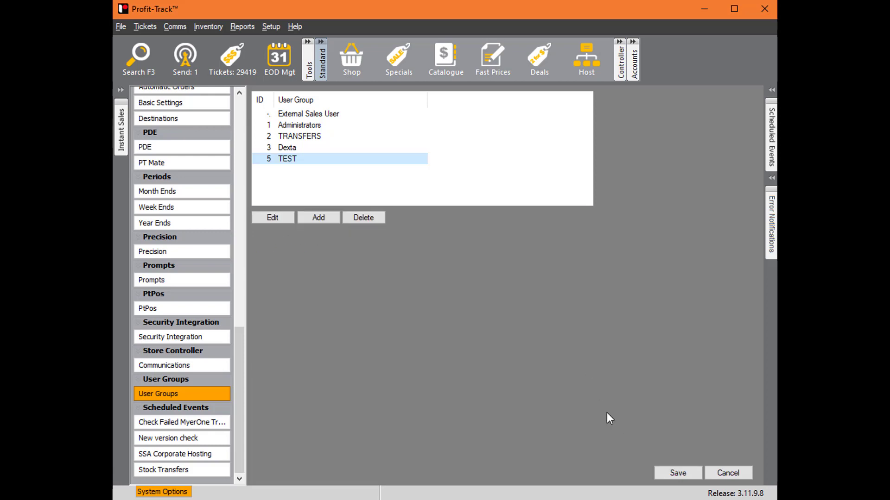
left_click(742, 477)
- Log out PTUser and log in as the restricted user with that account's user name and password
left_click(124, 27)
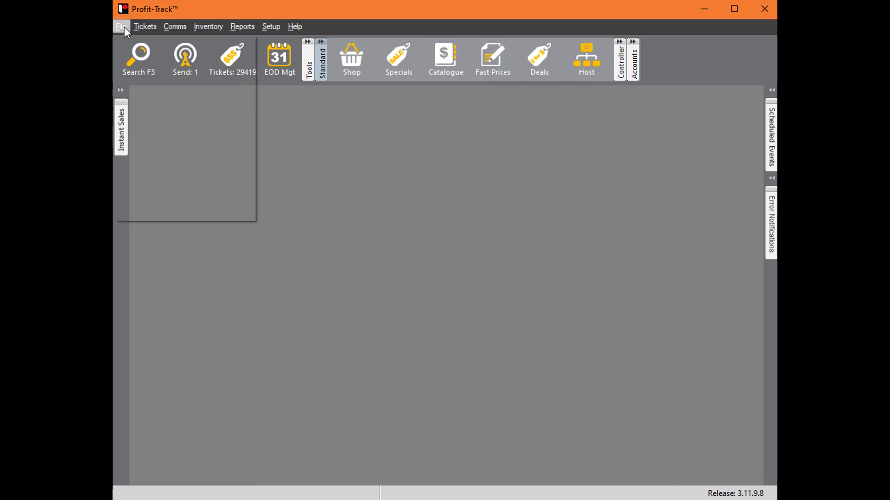
left_click(134, 181)
double_click(447, 216)
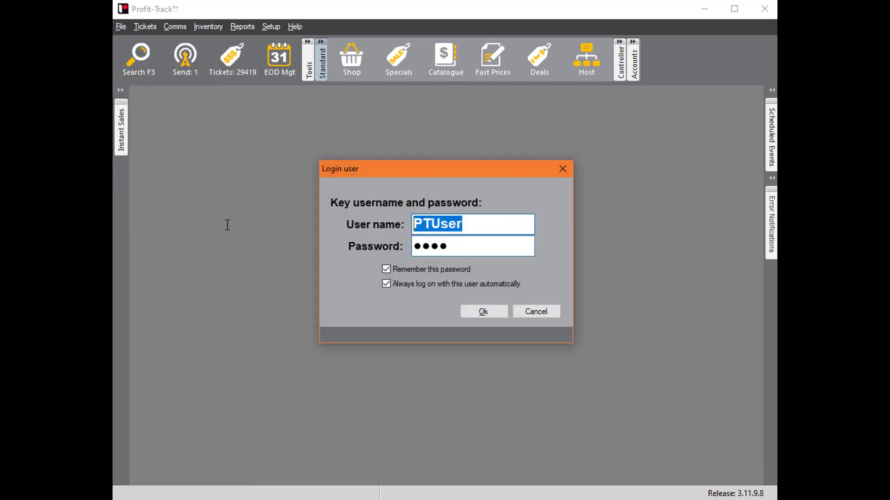
type("Jarrad")
key("Tab")
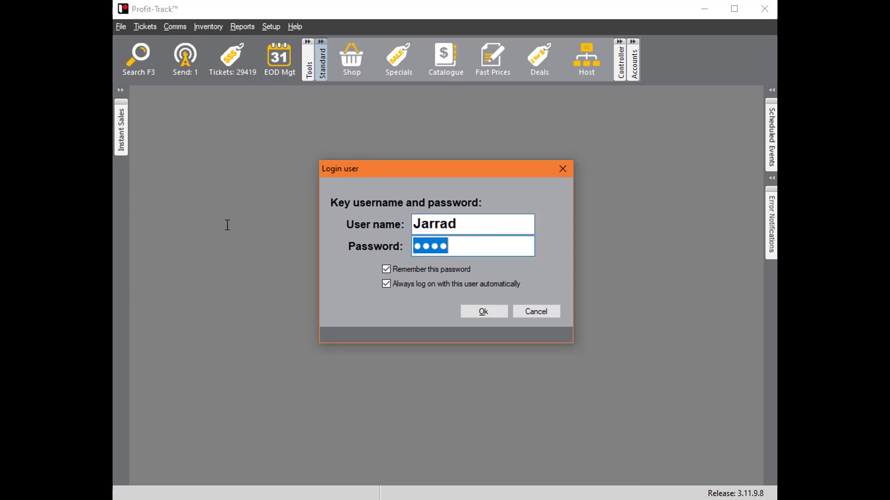
type("****")
key("Return")
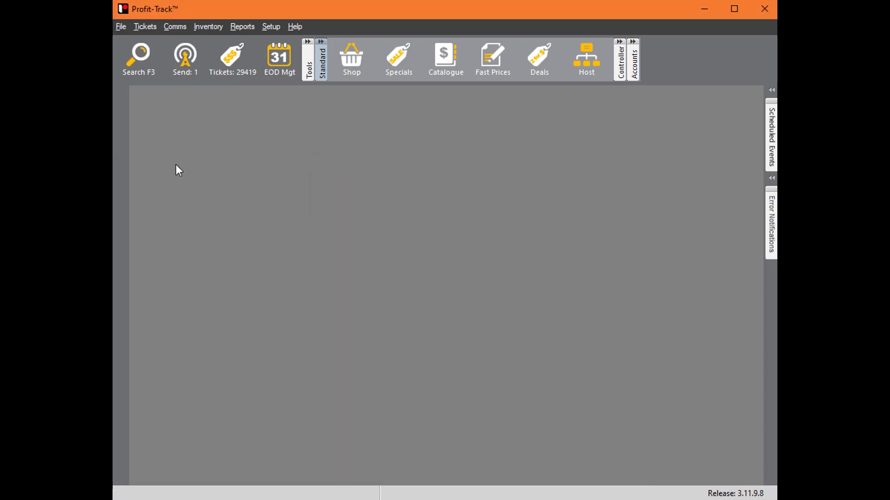
- Test whether the restricted user can access User Groups in the system options, and close the system options
left_click(271, 26)
mouse_move(297, 40)
left_click(431, 42)
scroll(191, 398, "down", 10)
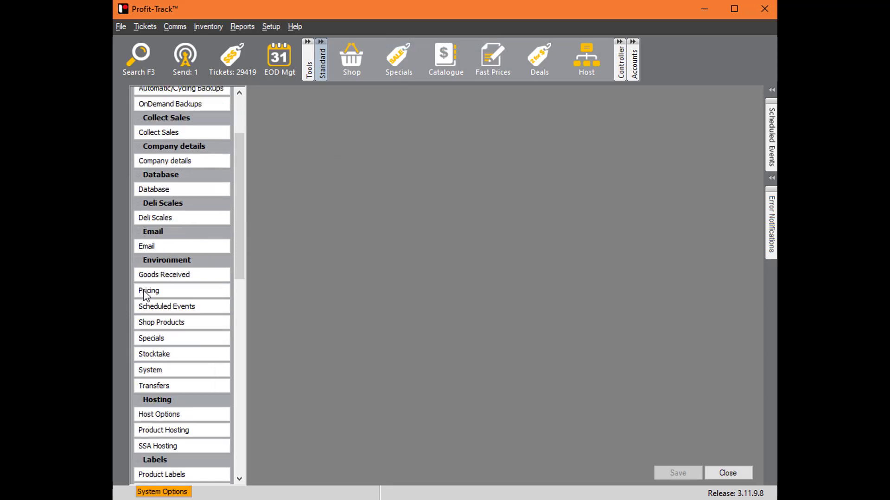
scroll(191, 445, "down", 3)
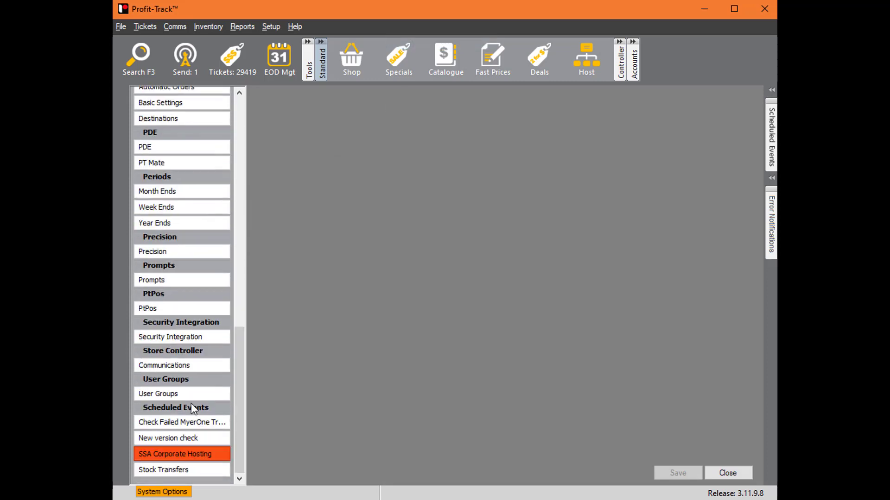
left_click(196, 393)
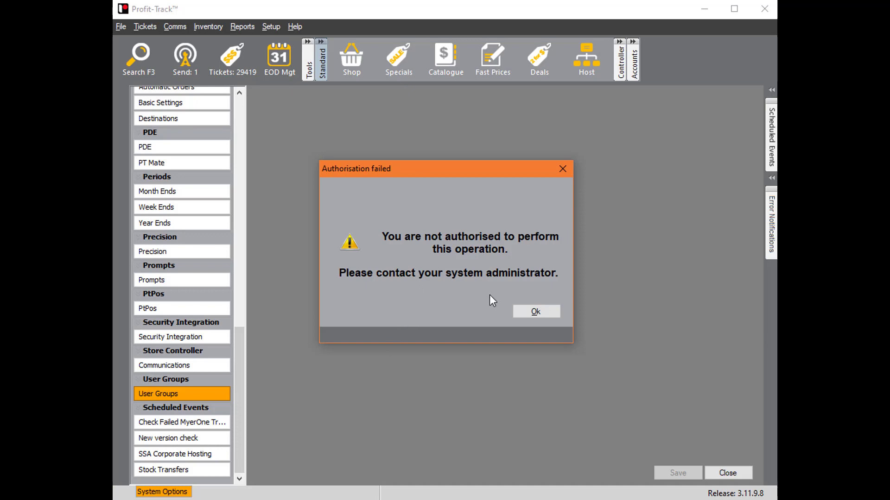
left_click(536, 312)
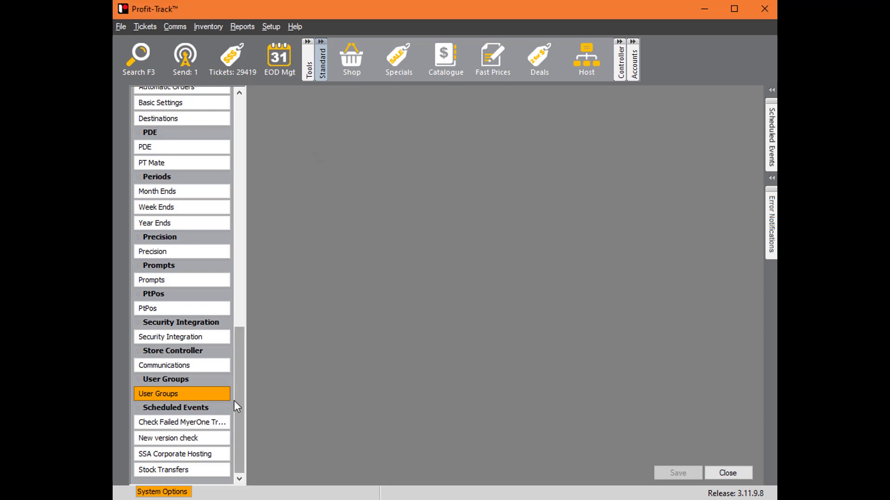
left_click(197, 395)
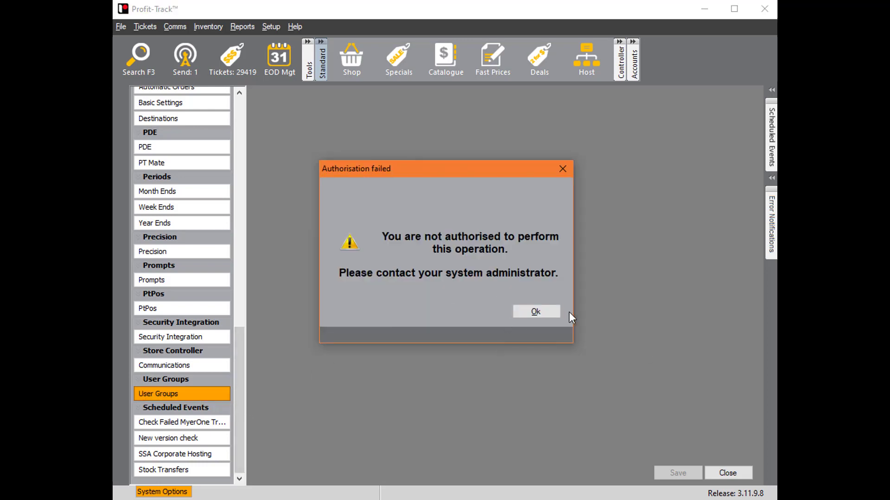
left_click(537, 310)
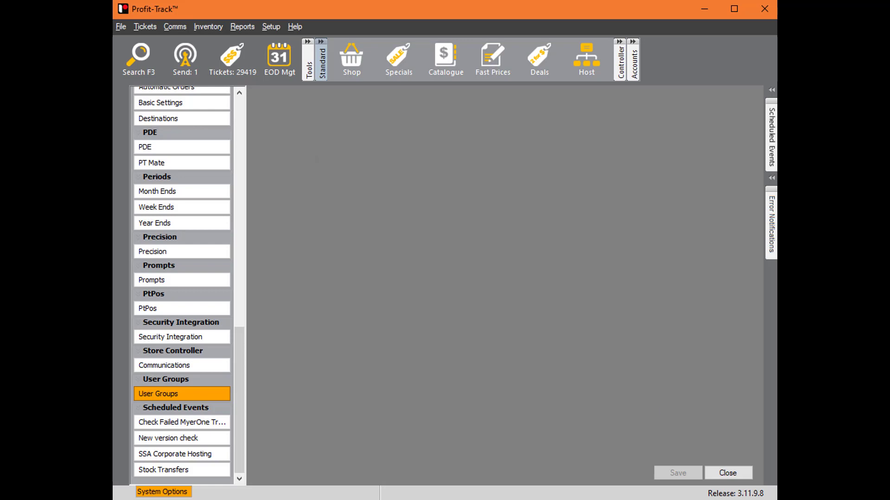
left_click(728, 473)
- Log out the restricted user and log back in as PTUser with the account password
left_click(118, 28)
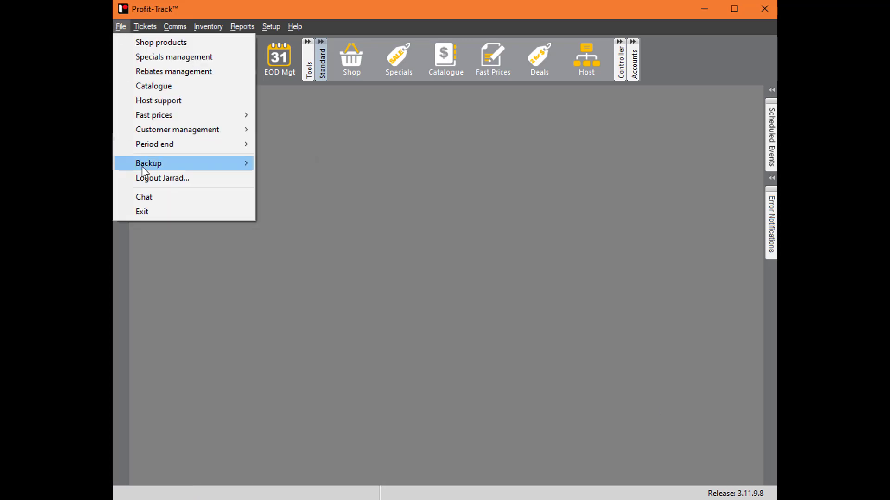
left_click(171, 181)
key("shift+Tab")
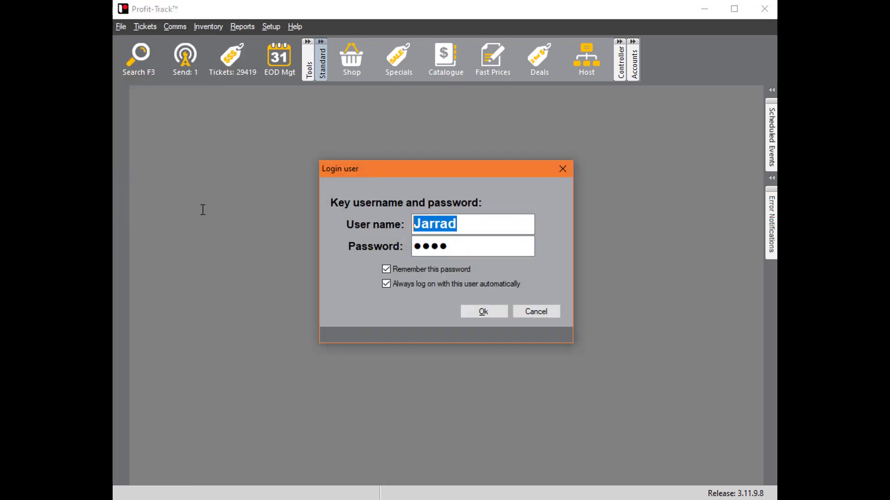
type("PTUser")
key("Tab")
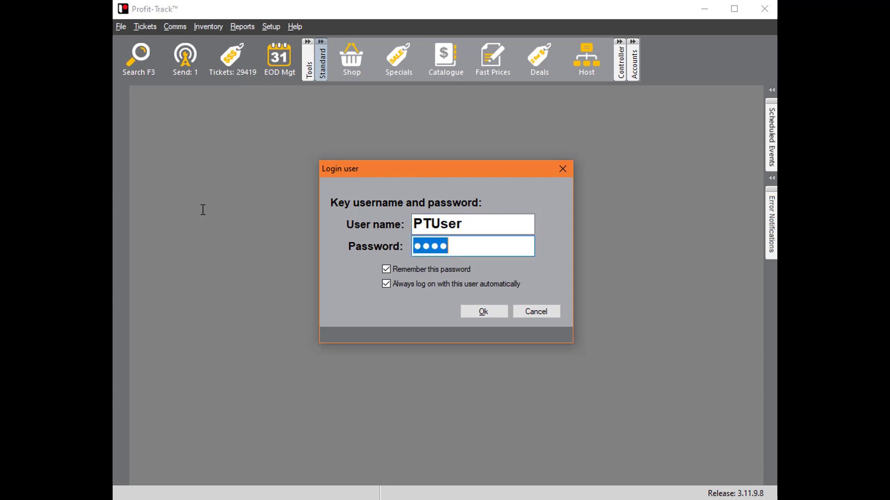
type("●●●●")
key("Return")
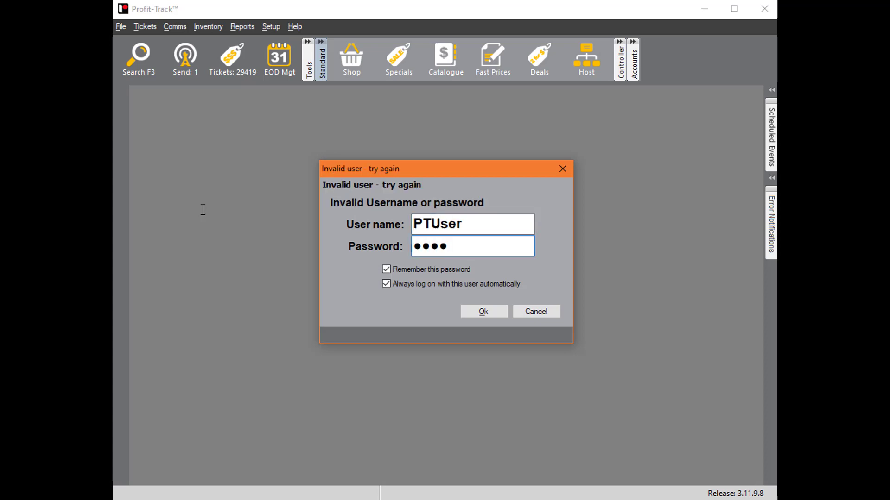
type("●●●●")
key("Return")
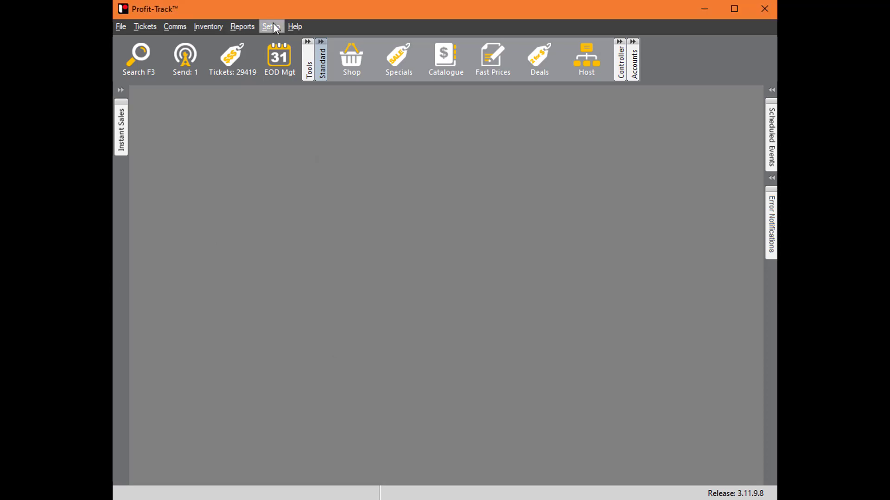
- Open the TEST group in the User Groups system options and remove its Edit System options privilege
left_click(272, 26)
left_click(366, 43)
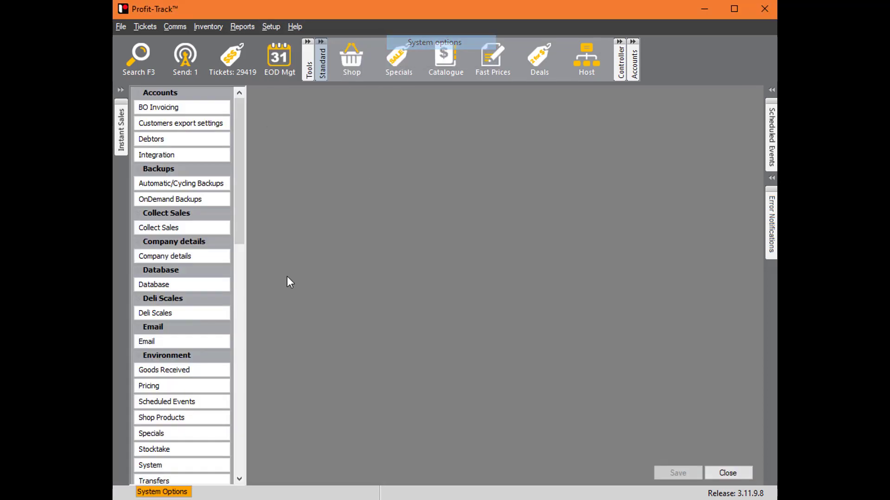
scroll(188, 321, "down", 10)
left_click(180, 395)
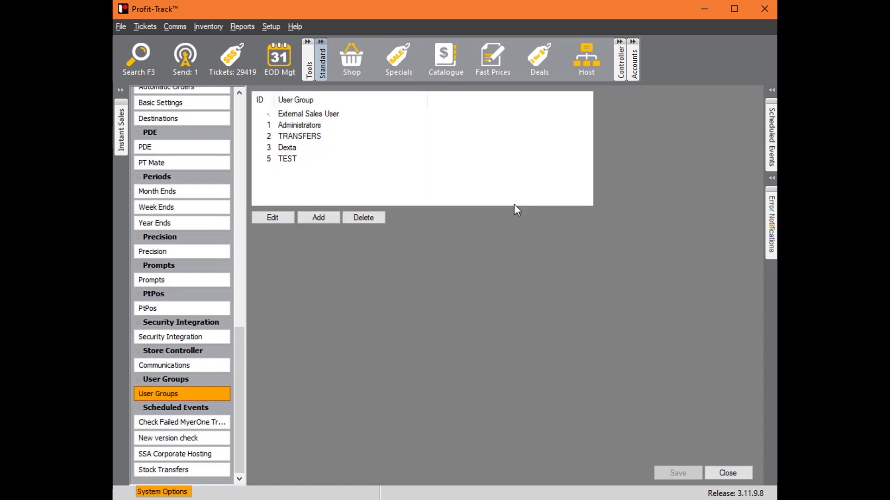
left_click(306, 160)
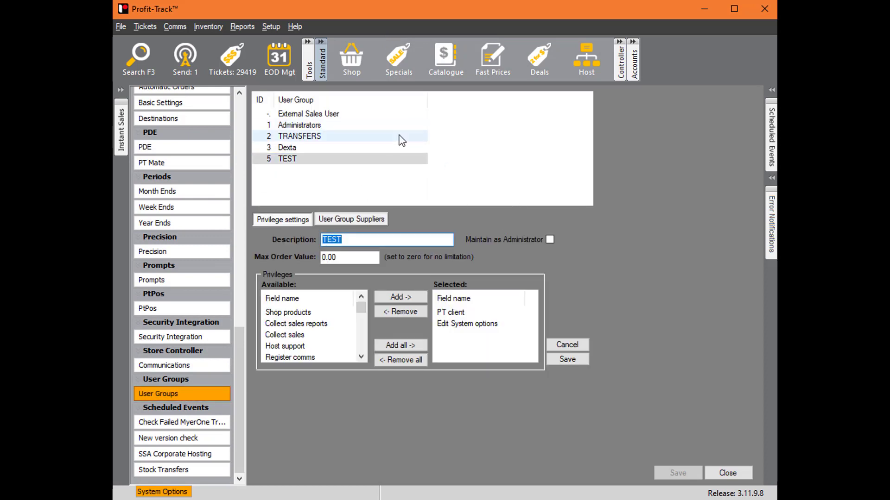
left_click(469, 324)
left_click(422, 312)
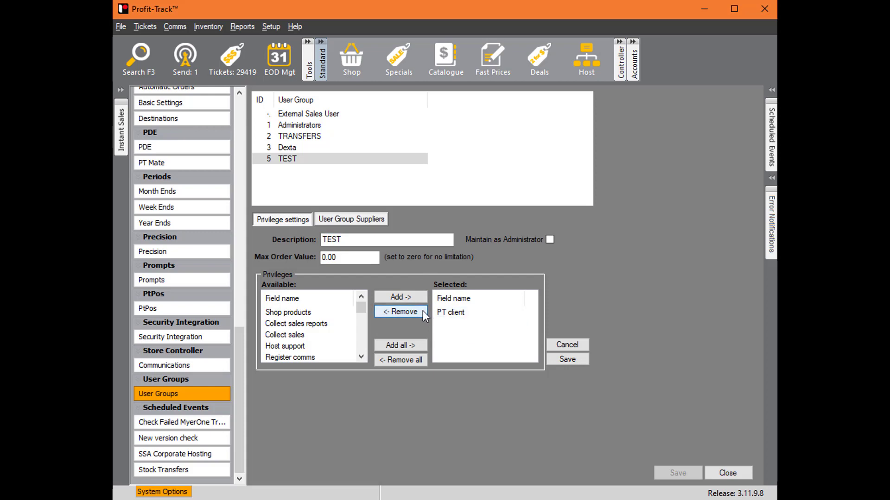
- Change the group's description to Inventory and set it back to TEST
double_click(388, 242)
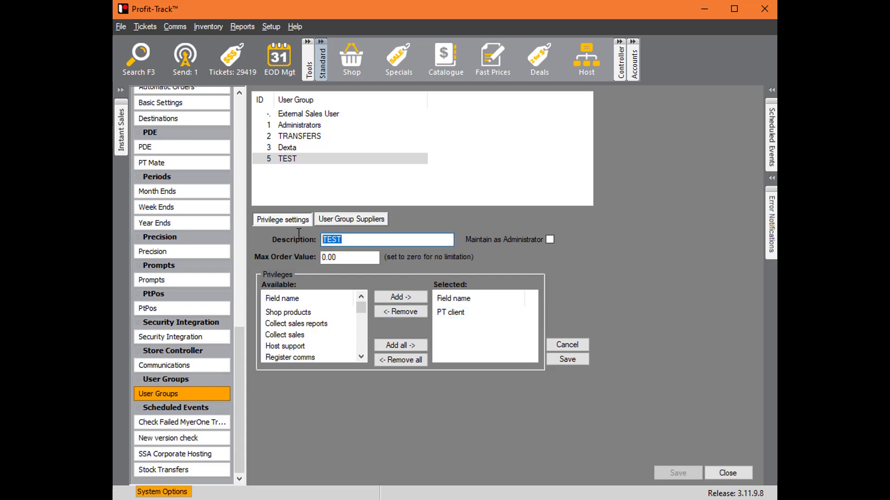
type("Inventory")
left_click_drag(388, 241, 134, 240)
type("TEST")
- Save the TEST group and reopen it for editing
left_click(566, 359)
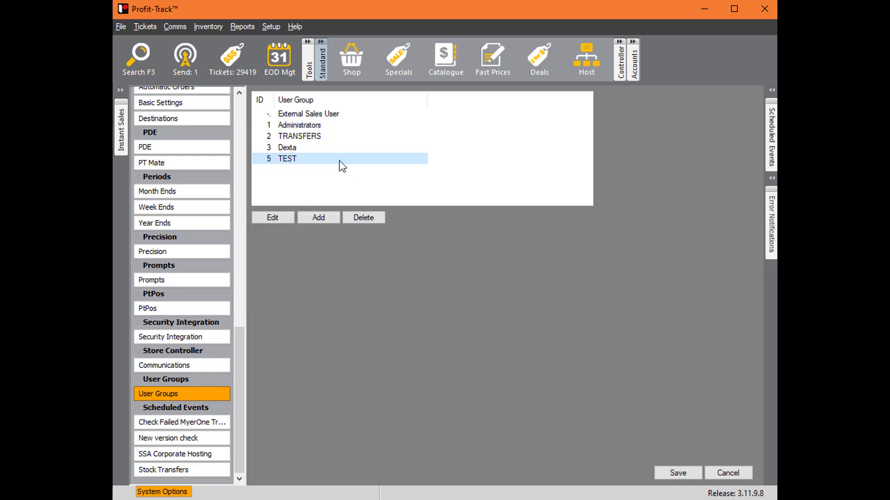
double_click(339, 161)
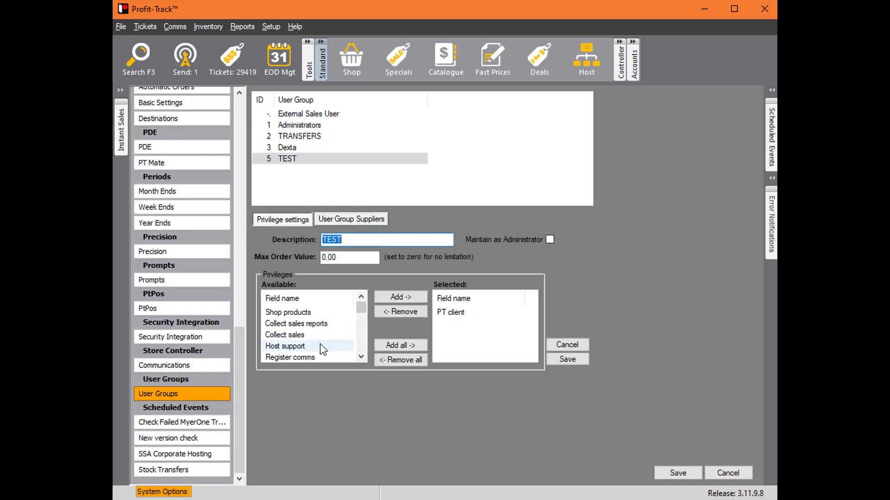
- Add the Orders and Goods received privileges to the TEST group
left_click(362, 357)
left_click(362, 356)
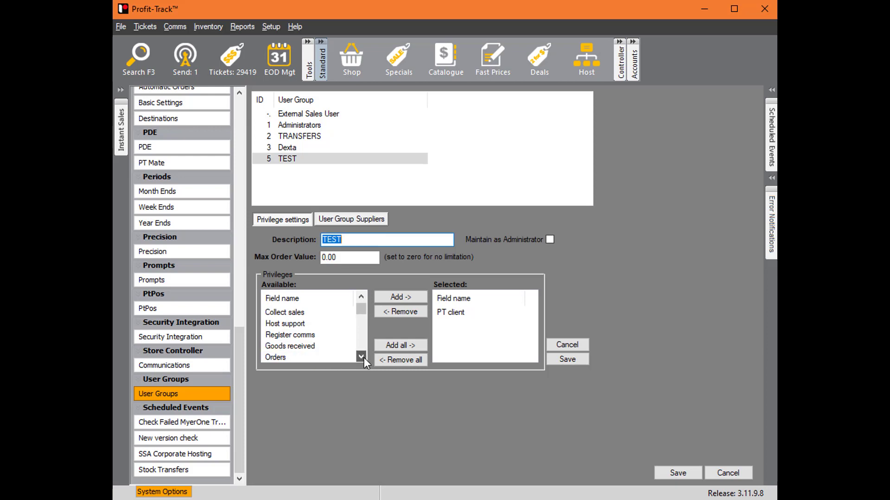
left_click(361, 357)
left_click(336, 346)
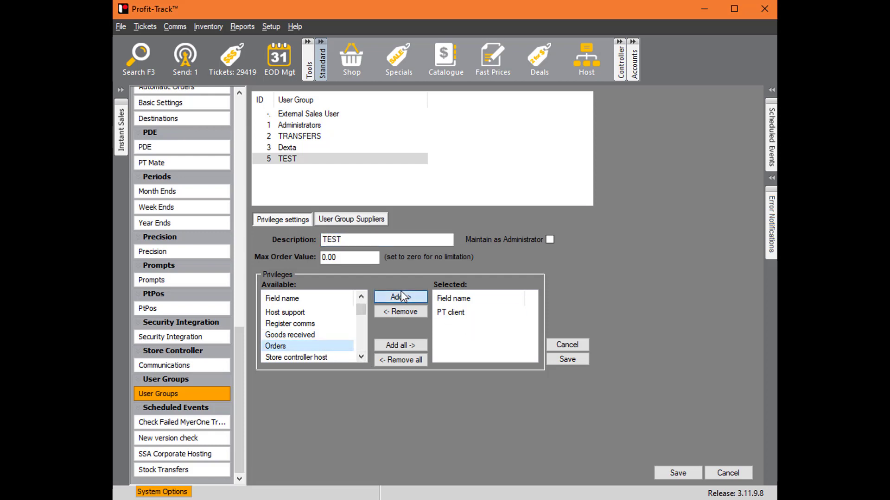
left_click(401, 296)
left_click(331, 335)
left_click(398, 297)
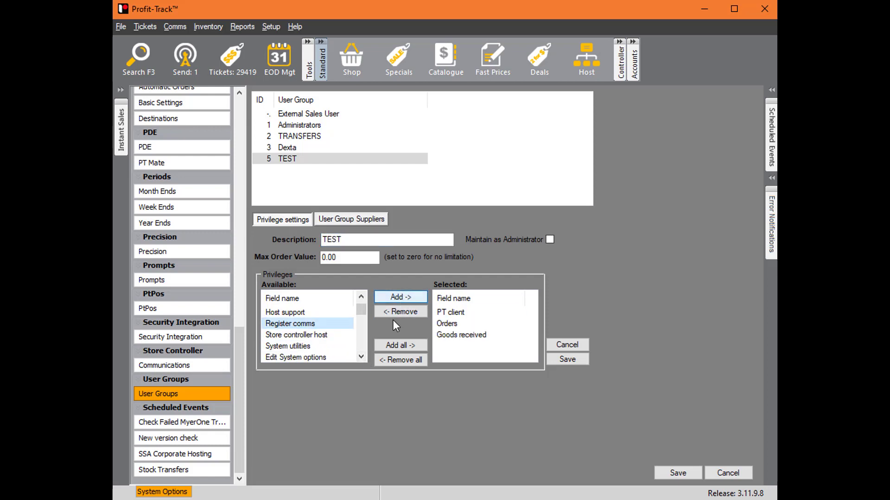
- Add the Stocktake Management and PDE functions/usage privileges to the TEST group
left_click(361, 356)
left_click(361, 356)
left_click(361, 356)
left_click(361, 356)
left_click(361, 356)
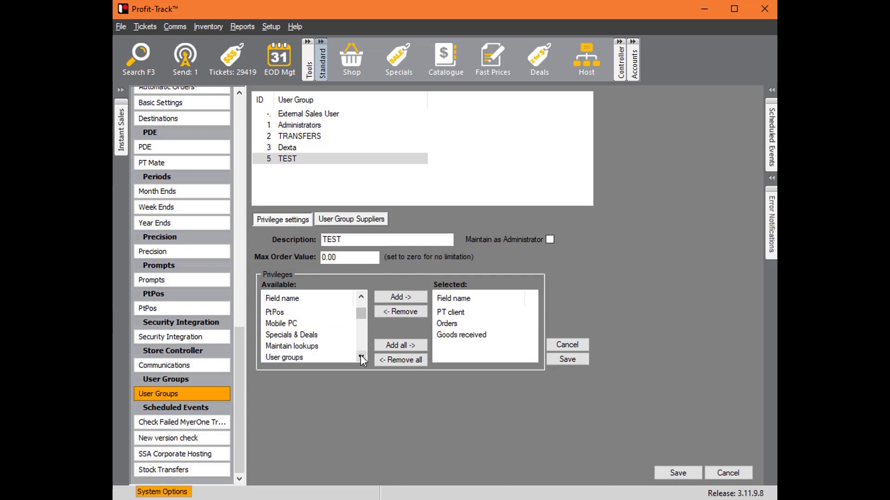
double_click(361, 356)
double_click(360, 357)
left_click(361, 356)
left_click(361, 356)
double_click(361, 356)
left_click(361, 356)
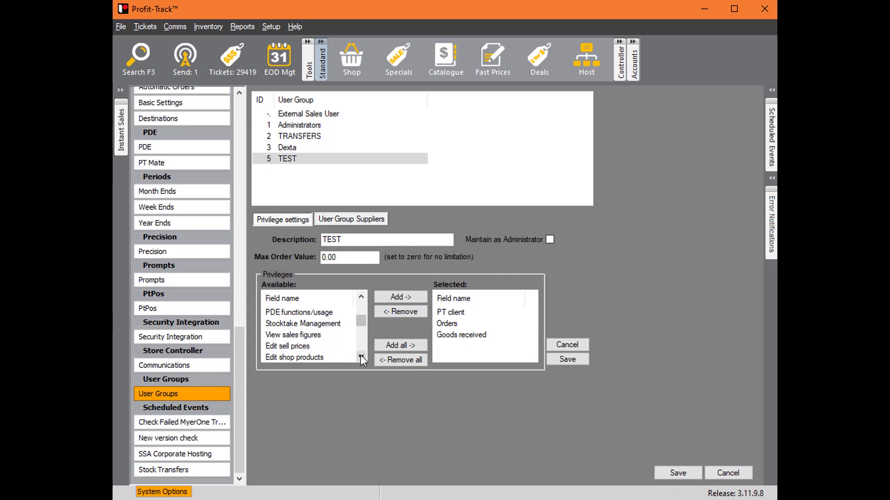
left_click(361, 356)
double_click(360, 296)
left_click(332, 334)
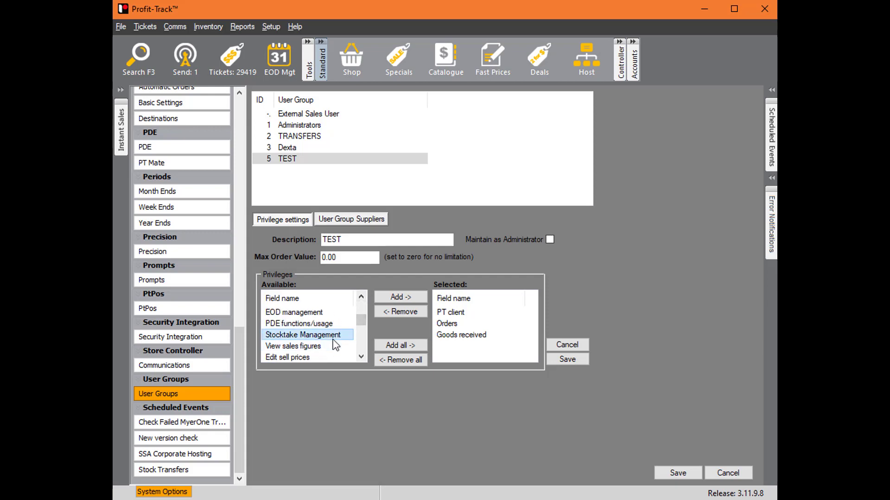
left_click(403, 297)
left_click(404, 298)
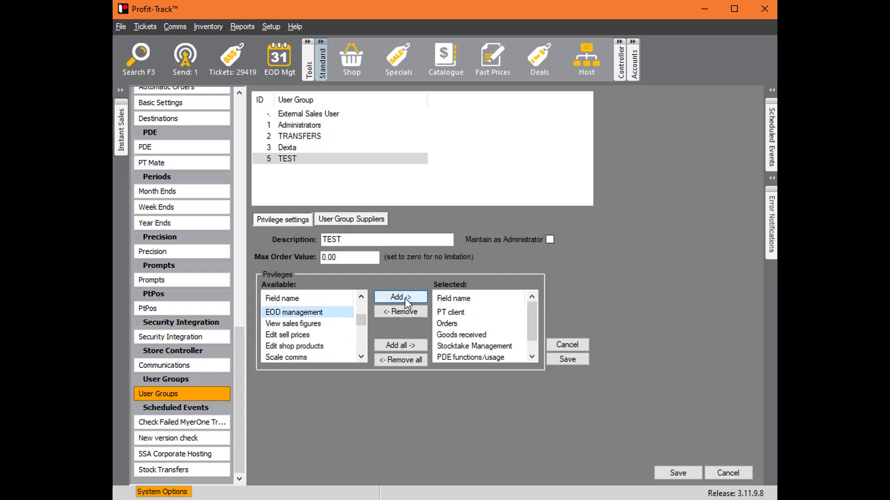
- Look through the remaining available privileges and save the TEST group
left_click(359, 359)
left_click(359, 358)
left_click(359, 358)
left_click(358, 358)
left_click(359, 358)
left_click(358, 358)
left_click(359, 359)
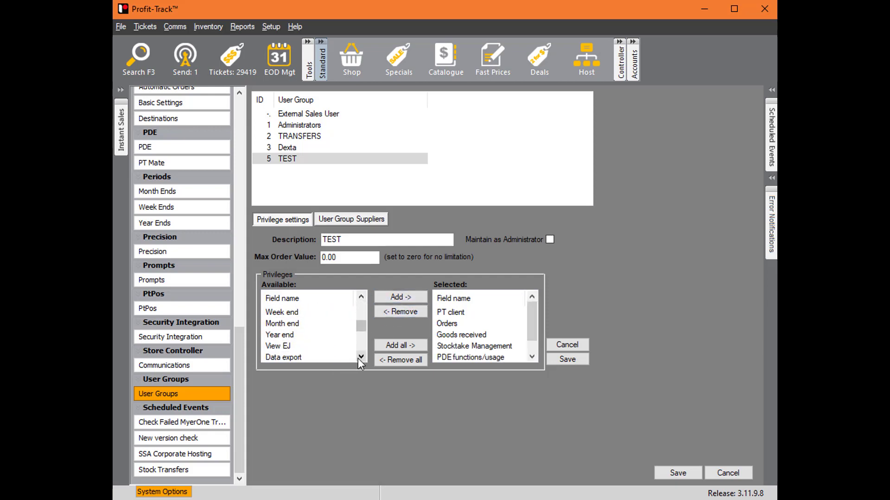
left_click(359, 359)
left_click(358, 358)
left_click(359, 358)
left_click(567, 359)
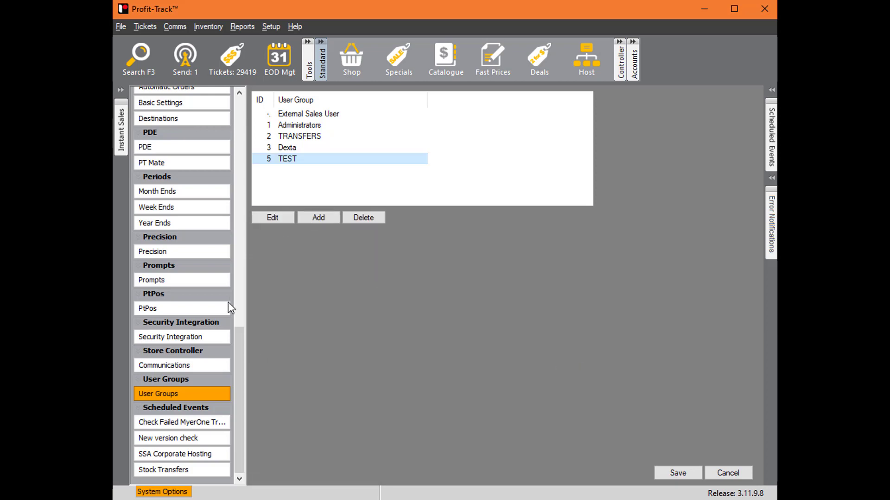
- Reopen the TEST group, set its Max Order Value to 500, and save it
double_click(338, 157)
key("Tab")
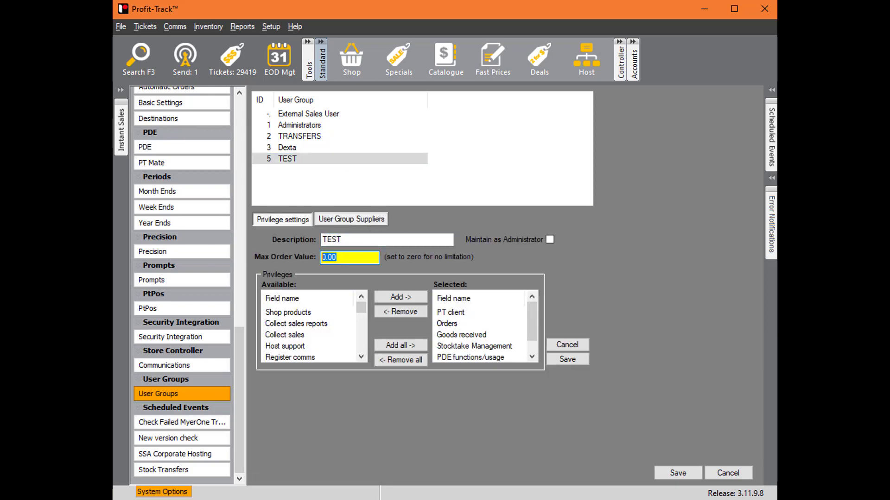
type("500")
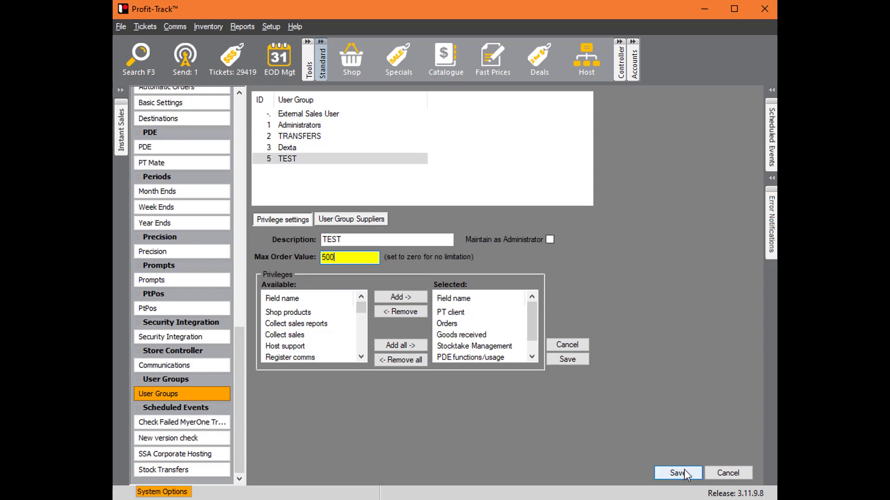
left_click(573, 361)
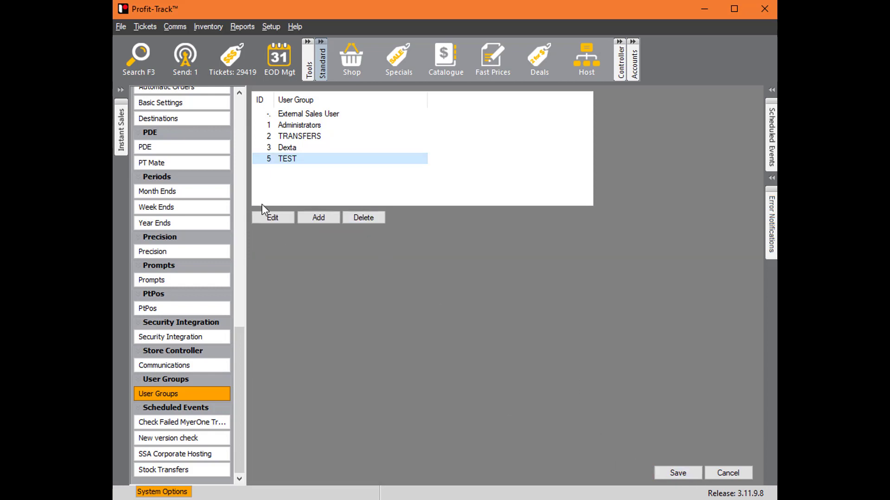
- Add supplier TEST to the TEST group's supplier order limits, delete that entry again, and save the group
double_click(277, 159)
left_click(351, 220)
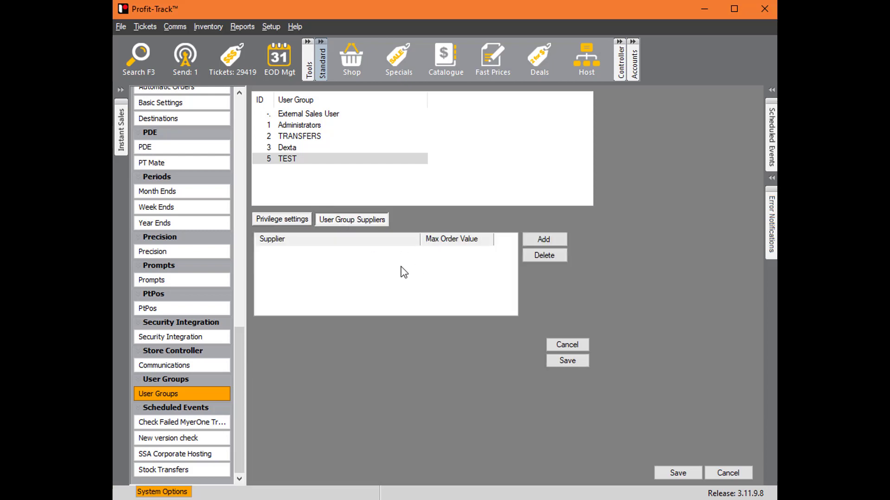
left_click(555, 237)
left_click(354, 254)
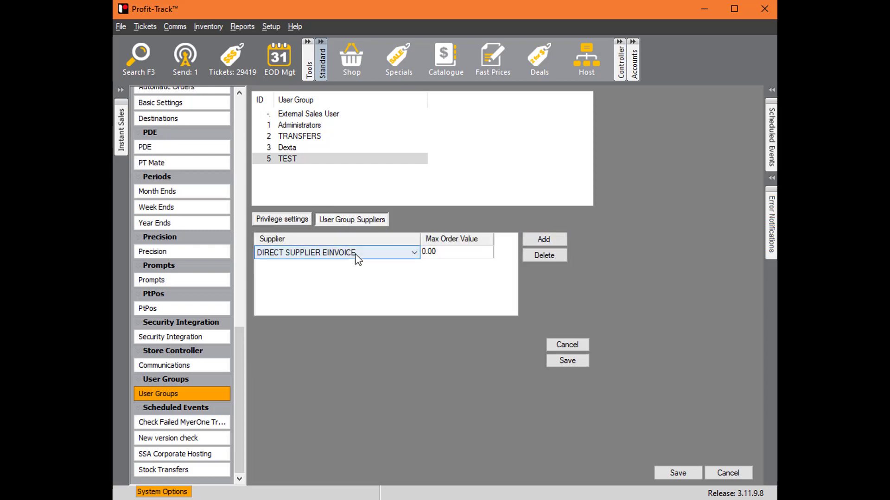
left_click(355, 254)
left_click(369, 272)
left_click(468, 253)
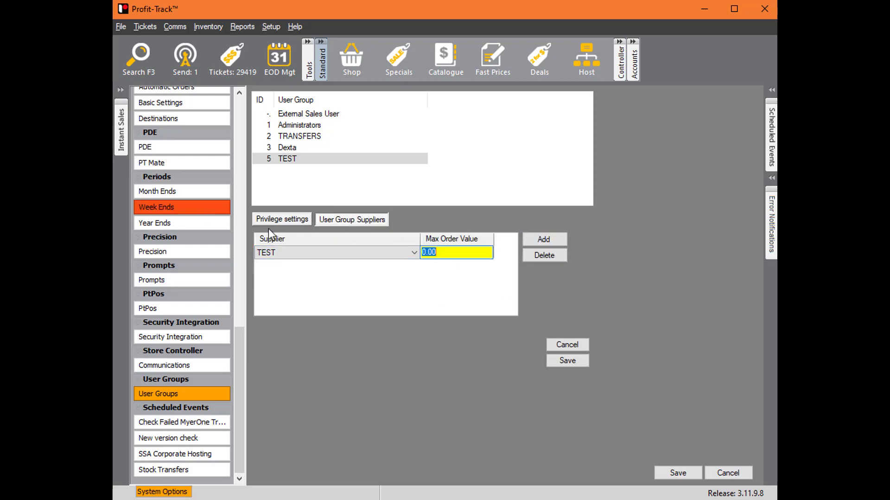
left_click(527, 257)
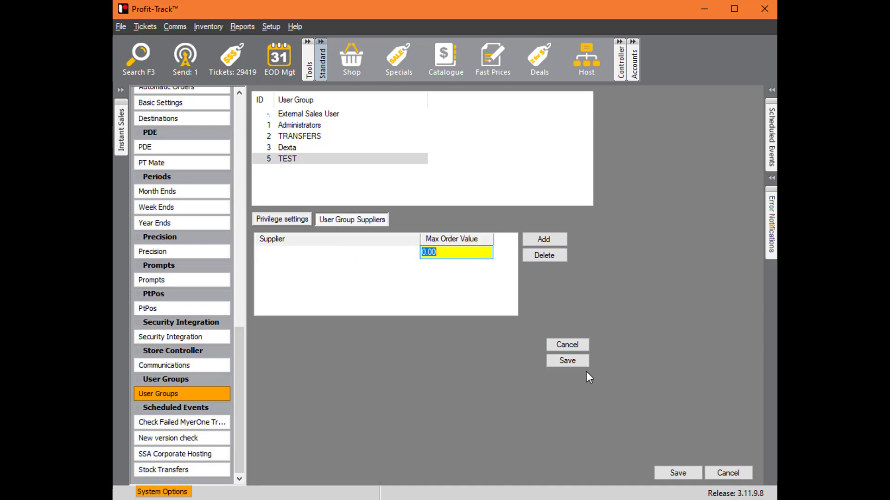
left_click(566, 361)
- Reopen the TEST group to check its Max Order Value, and leave the system options
double_click(297, 160)
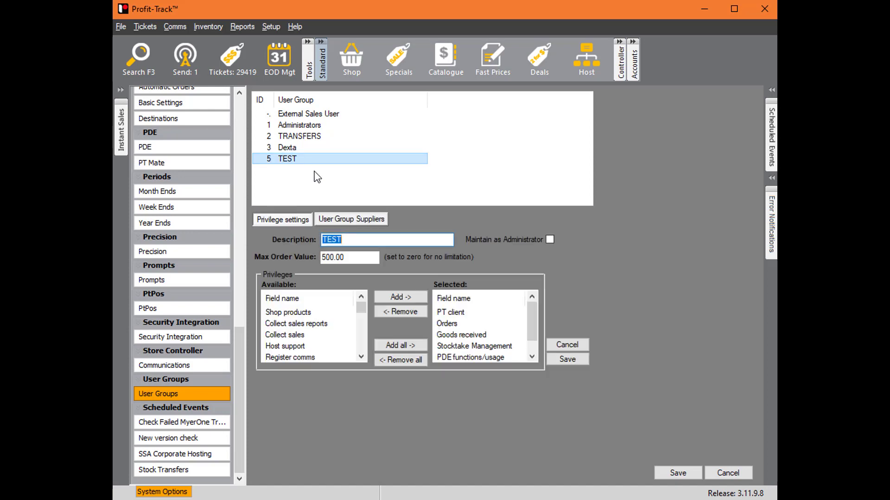
key("Tab")
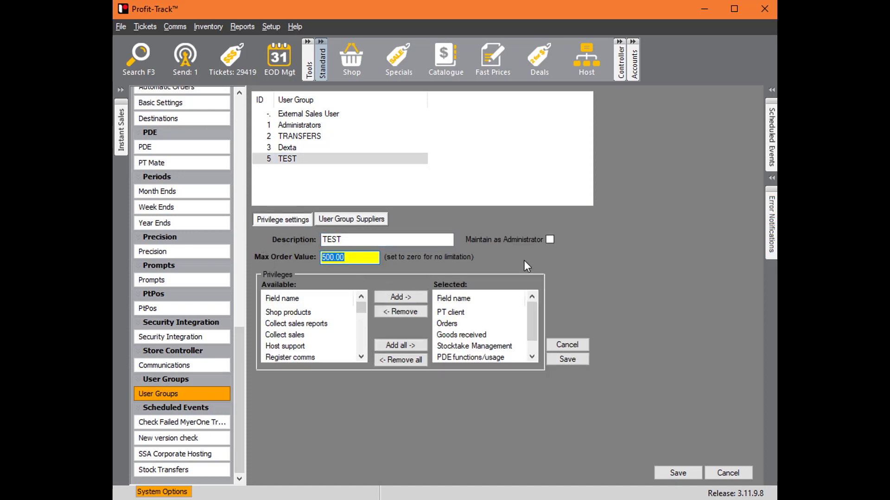
left_click(725, 473)
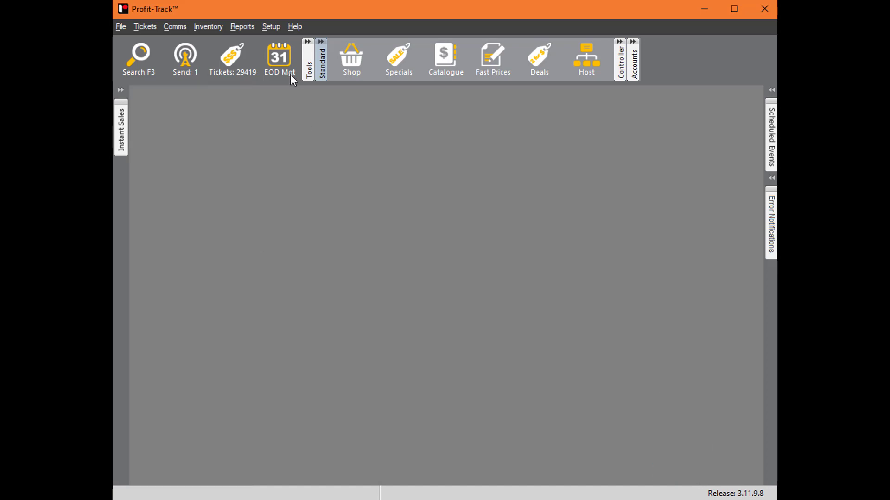
- Log out PTUser and log in as the restricted user with that account's user name and password
left_click(133, 27)
left_click(192, 176)
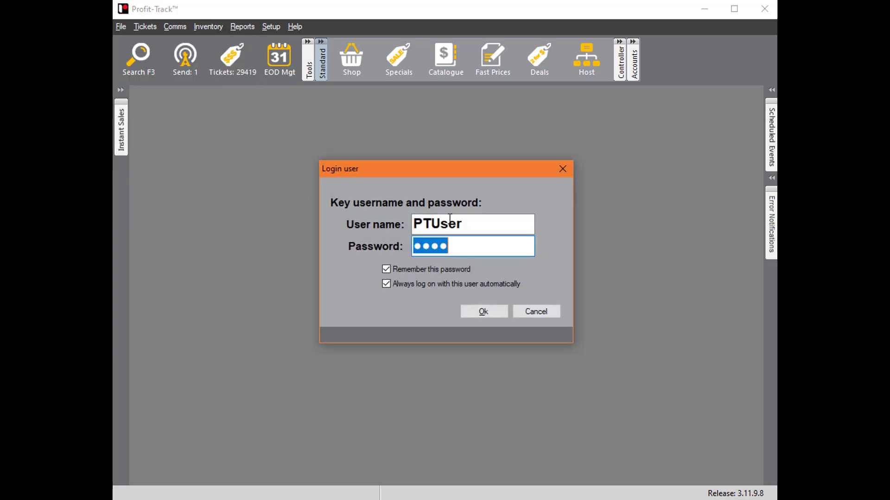
type("Jarrad")
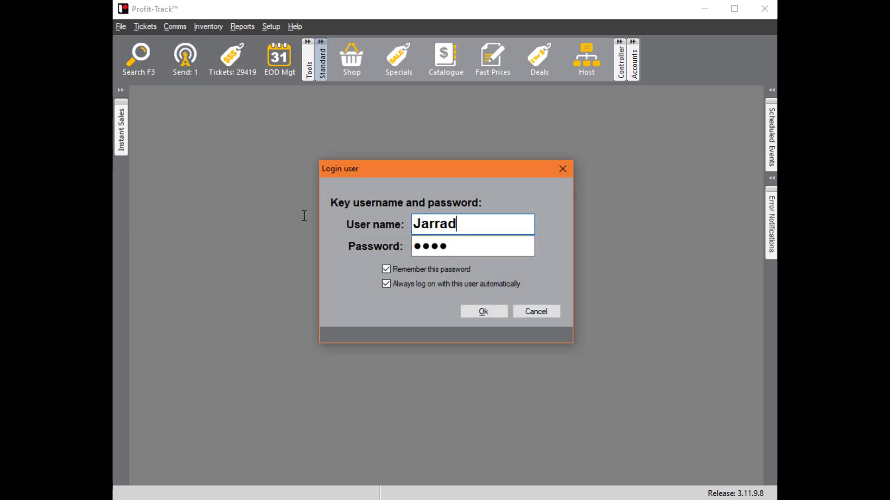
key("Tab")
type("1234")
key("Return")
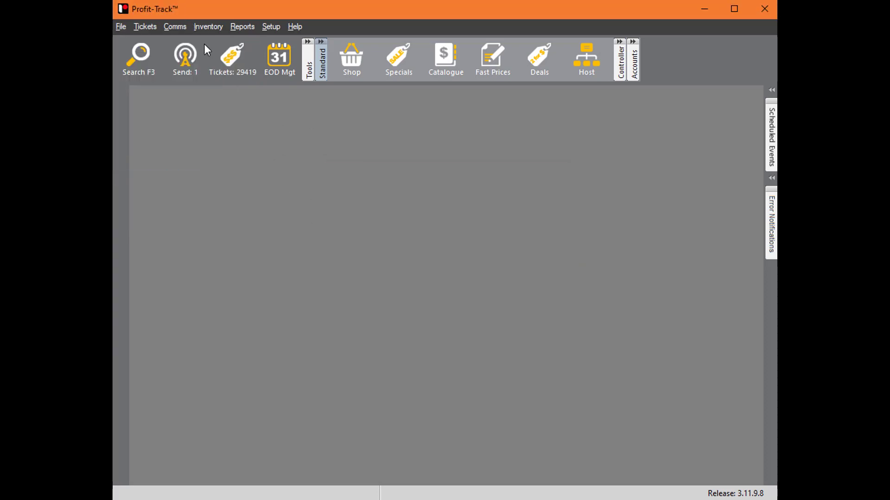
- Open Order Management, try to create a new order as the restricted user, and close the order screen
left_click(208, 26)
left_click(298, 55)
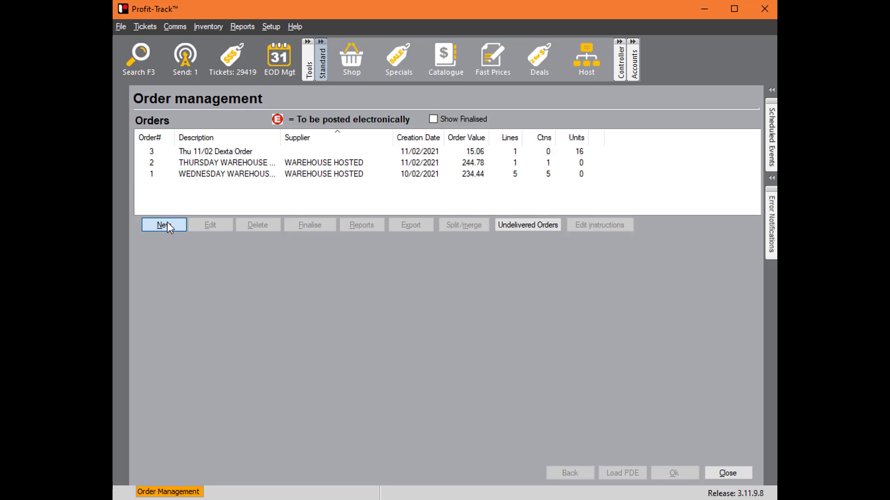
left_click(166, 225)
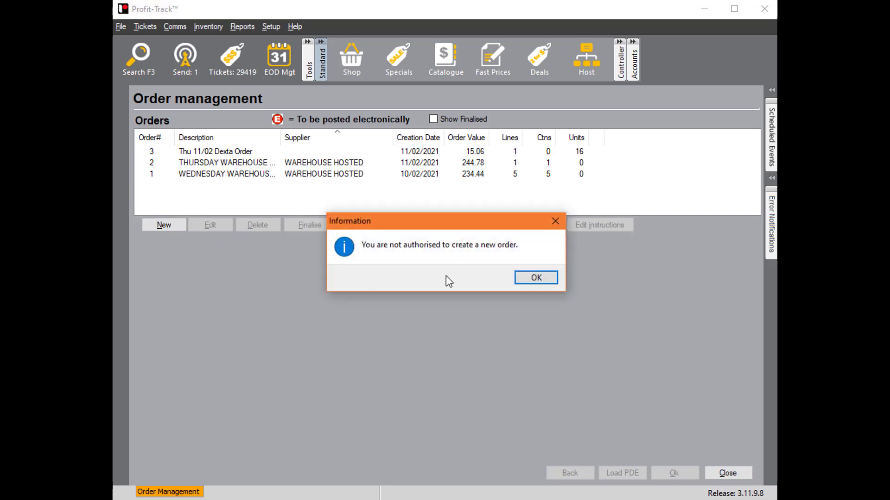
left_click(544, 280)
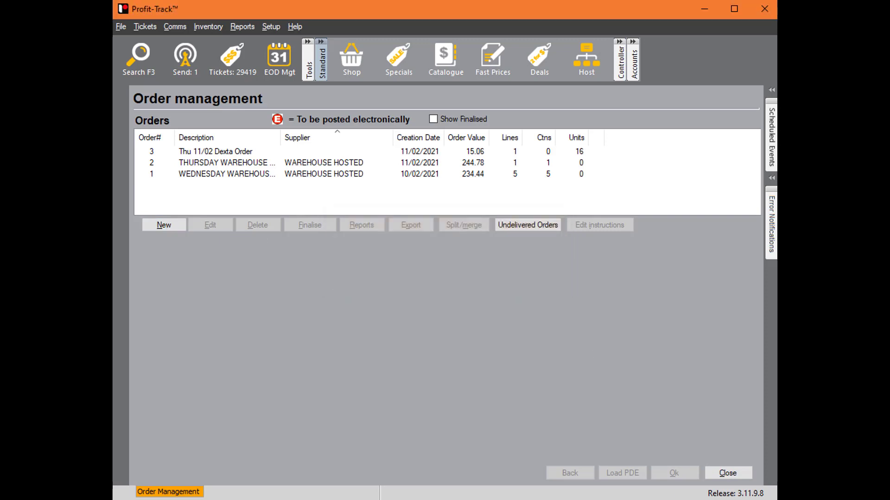
left_click(735, 480)
- Log out the restricted user and log in again as PTUser with the account password
left_click(123, 25)
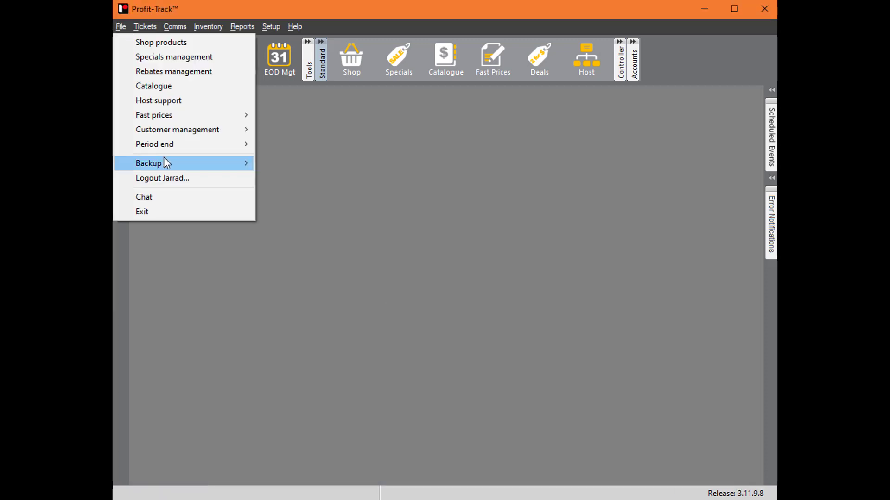
left_click(193, 177)
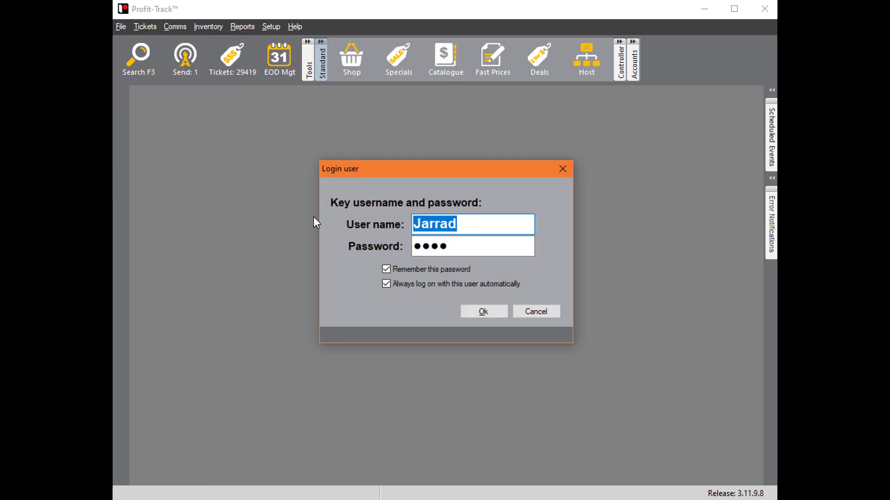
type("PTUser")
key("Tab")
type("****")
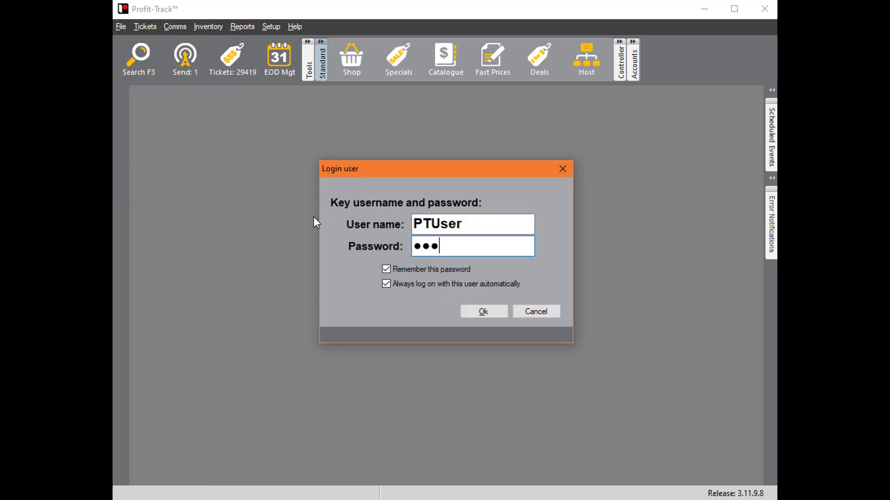
key("Return")
- Open the TEST group for editing in the User Groups section of the system options
left_click(273, 26)
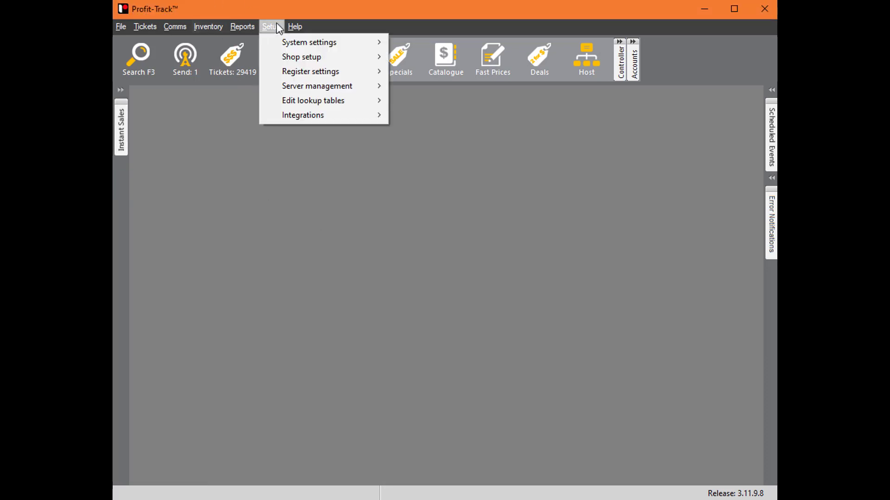
left_click(324, 40)
scroll(198, 297, "down", 12)
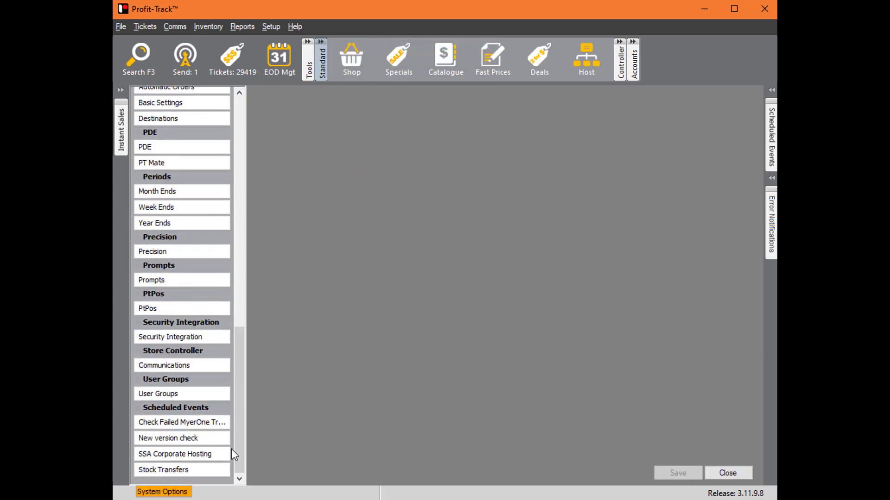
left_click(205, 394)
double_click(338, 159)
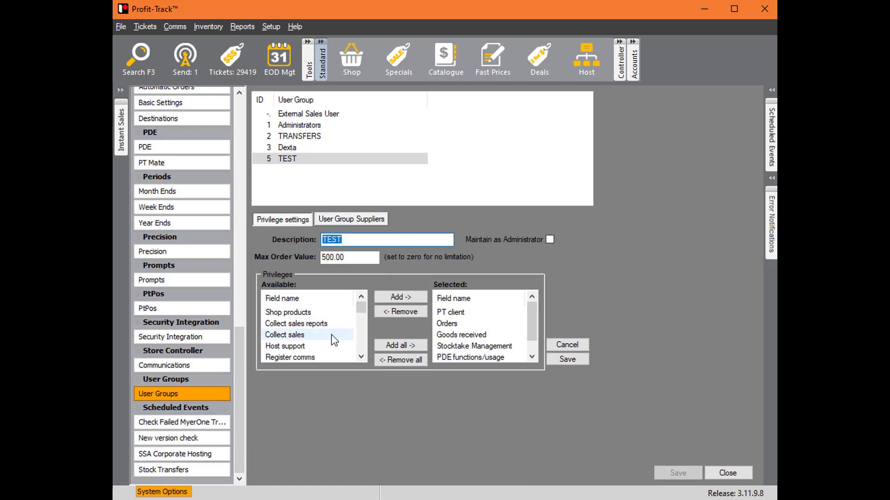
- Add the Register comms privilege to the TEST group
left_click(360, 357)
left_click(318, 346)
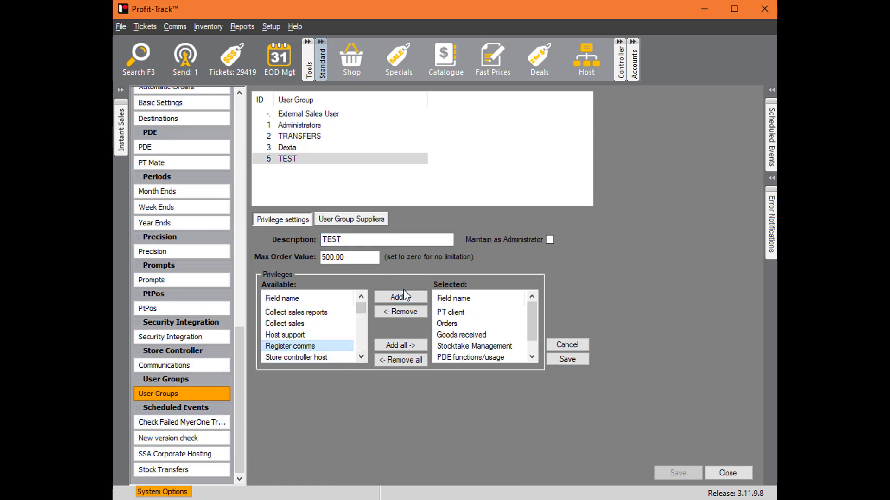
left_click(406, 296)
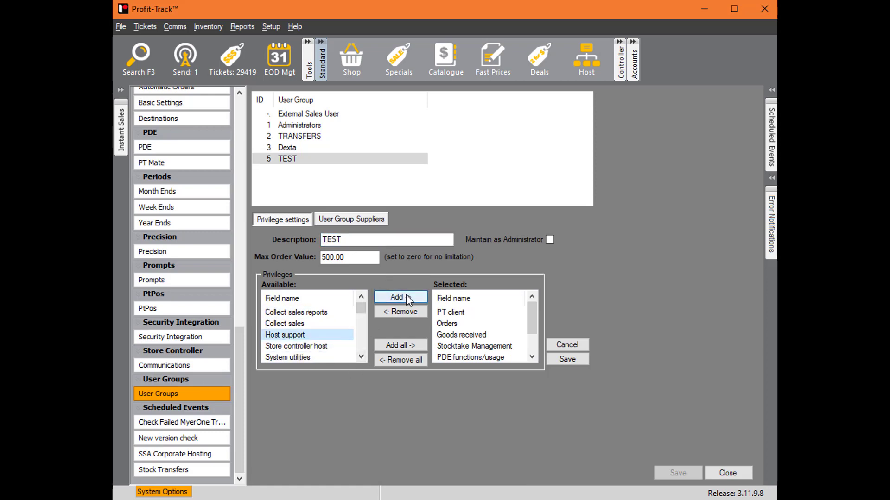
- Add the Edit sell prices and Edit shop products privileges to the TEST group
left_click(360, 356)
left_click(360, 356)
left_click(361, 357)
left_click(360, 357)
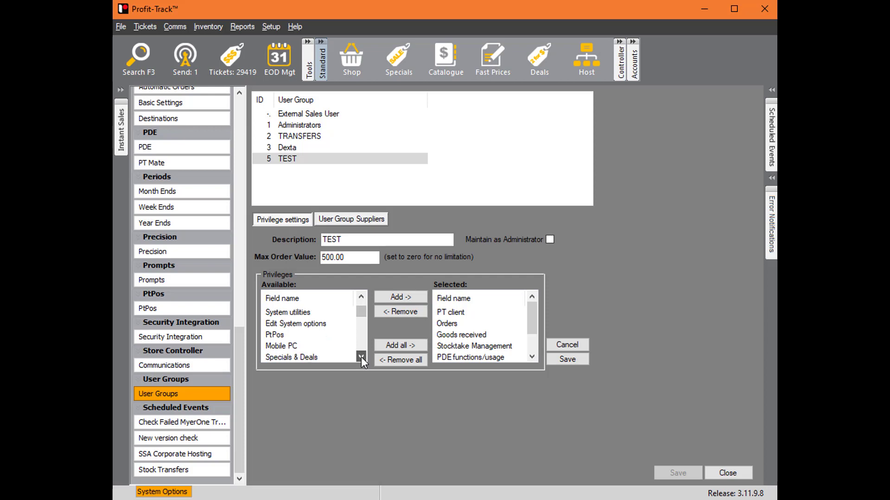
left_click(361, 356)
left_click(361, 357)
left_click(361, 357)
left_click(361, 357)
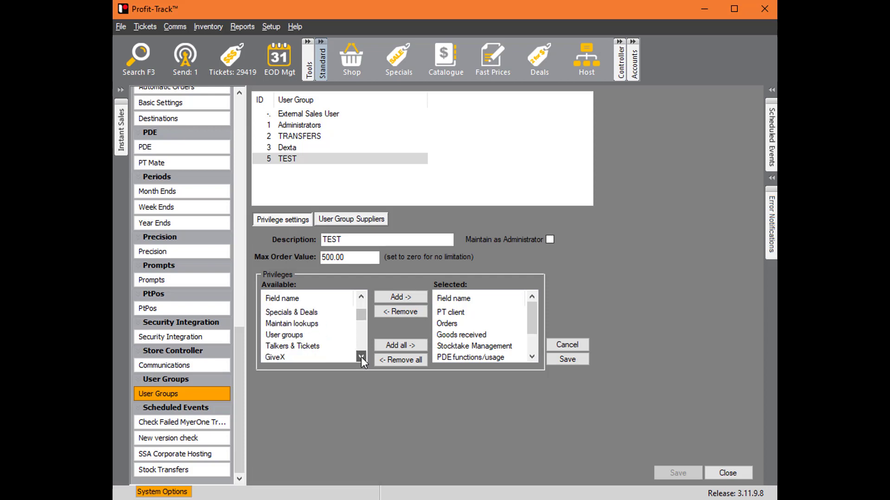
left_click(360, 356)
left_click(361, 357)
left_click(361, 357)
left_click(360, 357)
left_click(360, 356)
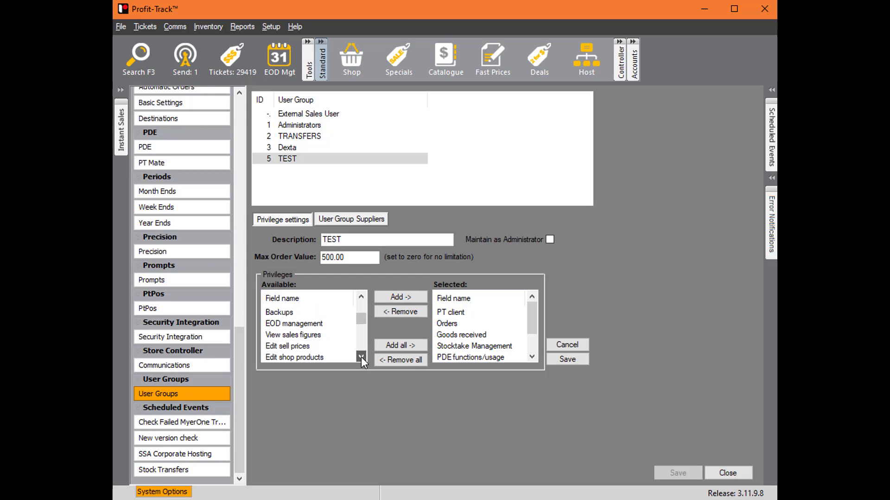
left_click(361, 357)
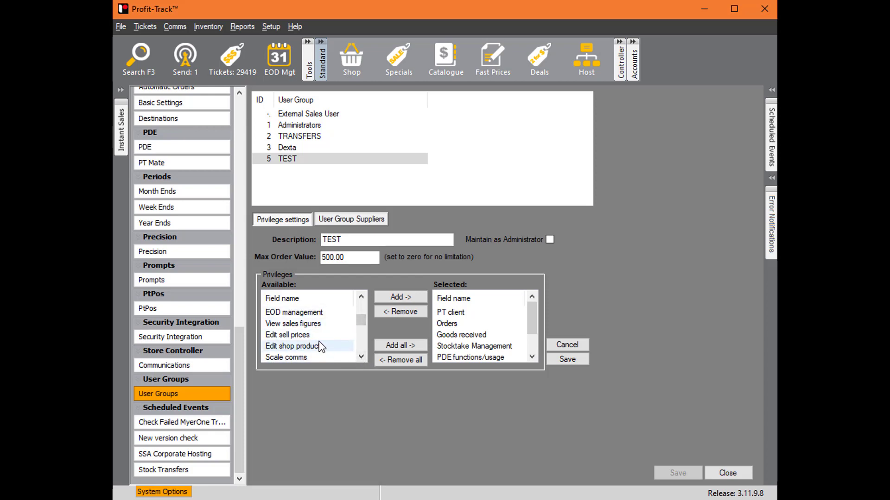
left_click(301, 334)
left_click(407, 299)
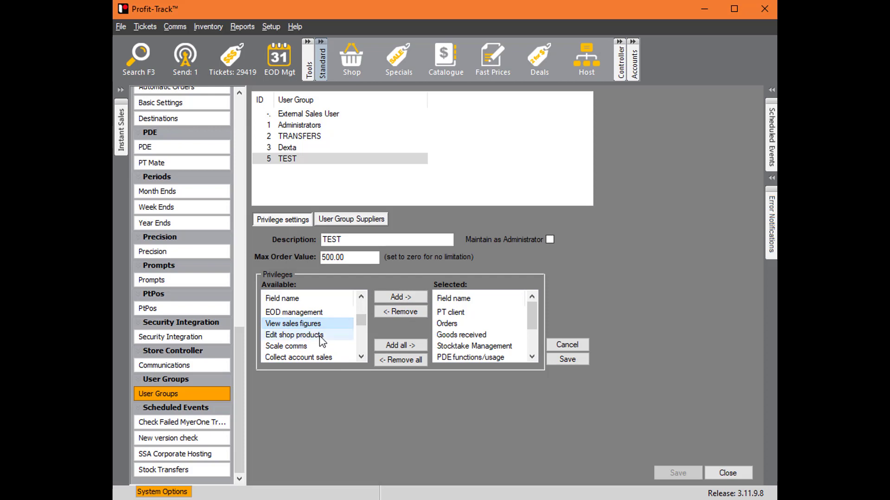
left_click(407, 301)
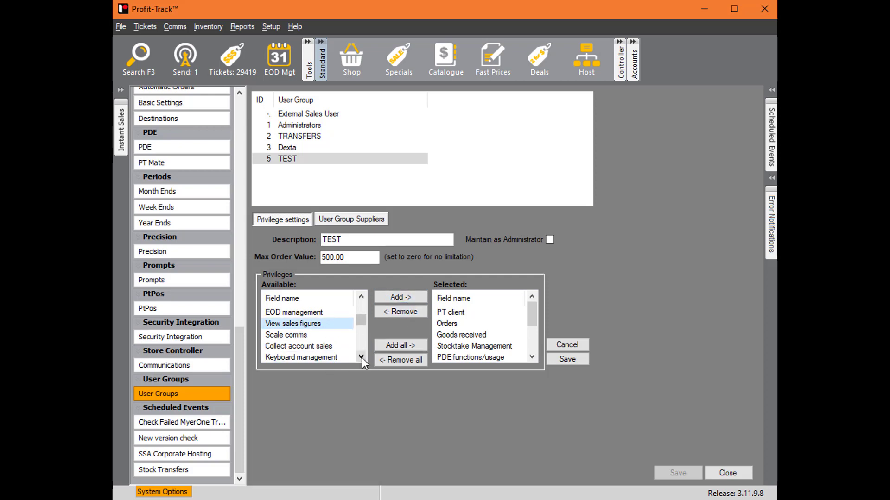
- Add the stocktake finalisation and can add order line privileges to the TEST group
left_click(361, 357)
left_click(362, 357)
left_click(361, 356)
left_click(361, 357)
left_click(361, 357)
left_click(361, 356)
left_click(361, 357)
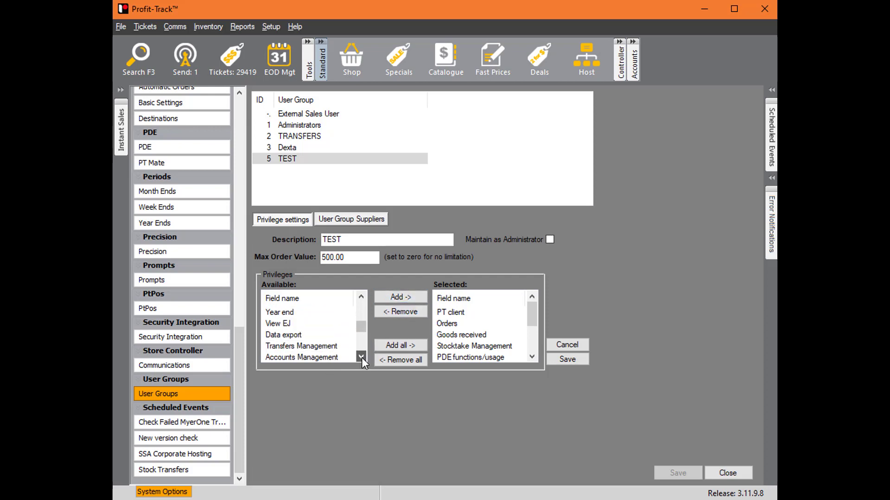
left_click(362, 356)
left_click(361, 357)
left_click(361, 357)
left_click(361, 357)
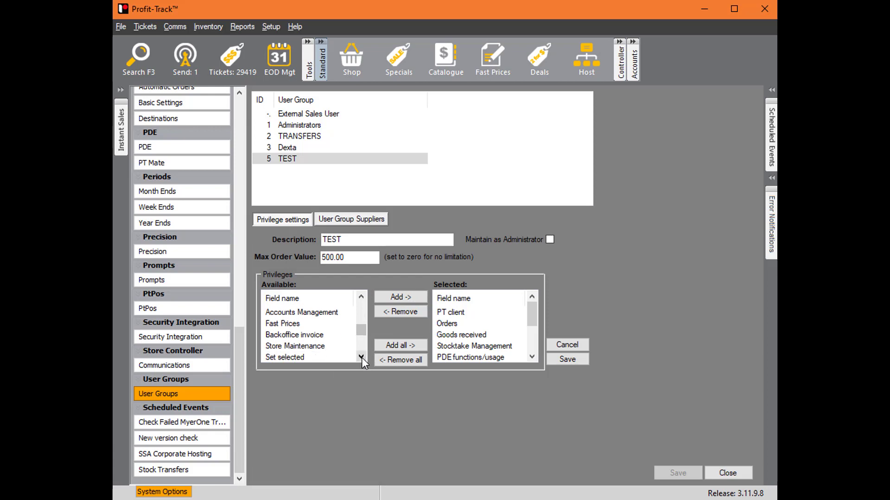
left_click(361, 356)
left_click(361, 356)
left_click(361, 356)
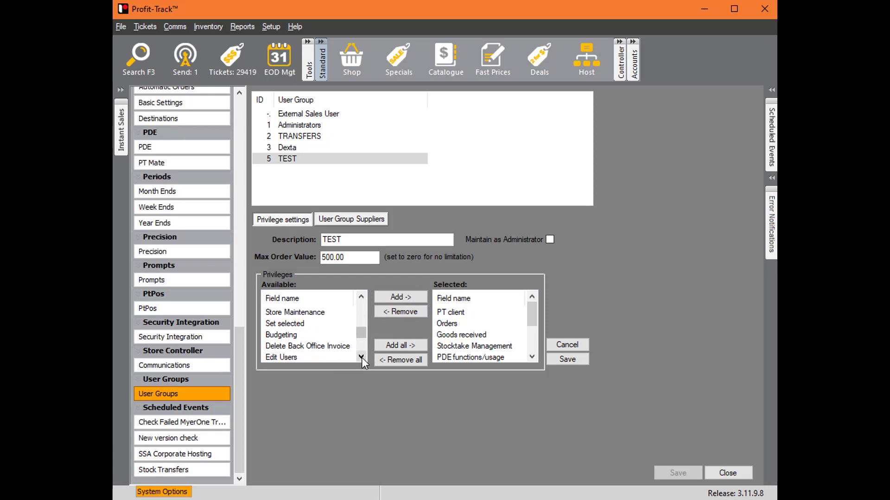
left_click(362, 357)
left_click(362, 357)
left_click(341, 348)
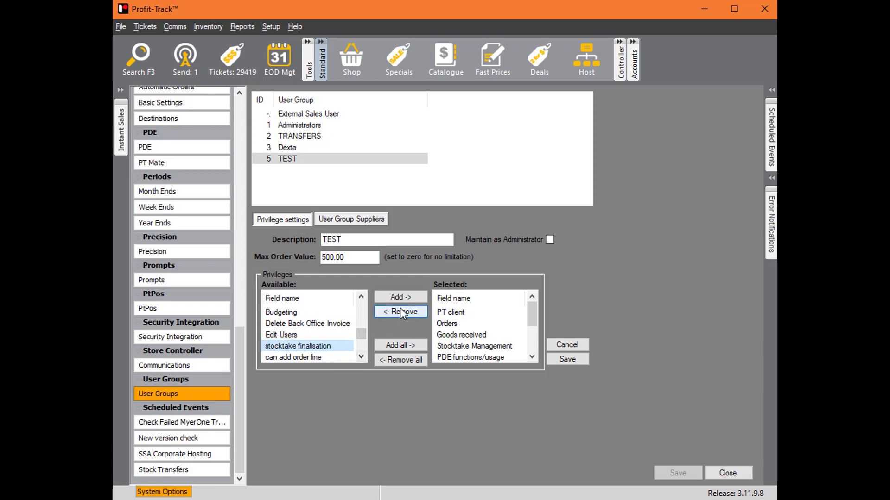
left_click(404, 299)
left_click(328, 346)
left_click(401, 297)
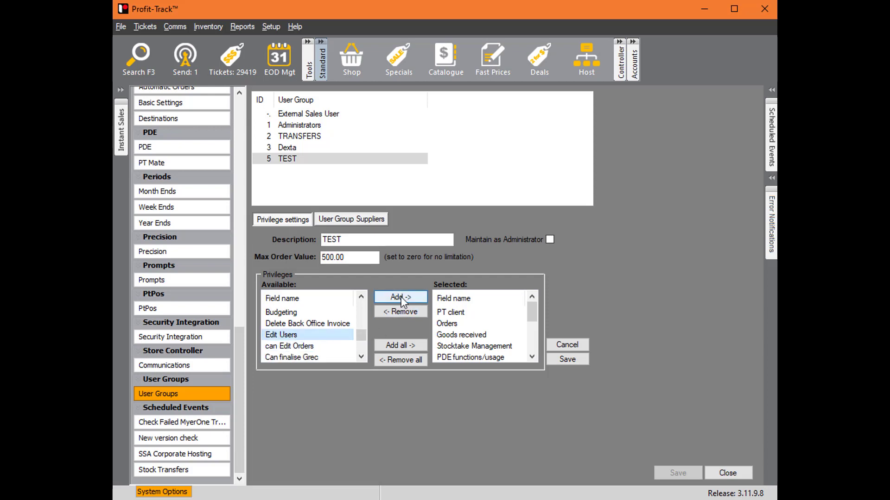
- Add the can Edit Orders, Can finalise Grec and Can finalise Grec variance privileges to the TEST group
left_click(319, 345)
left_click(404, 298)
left_click(327, 345)
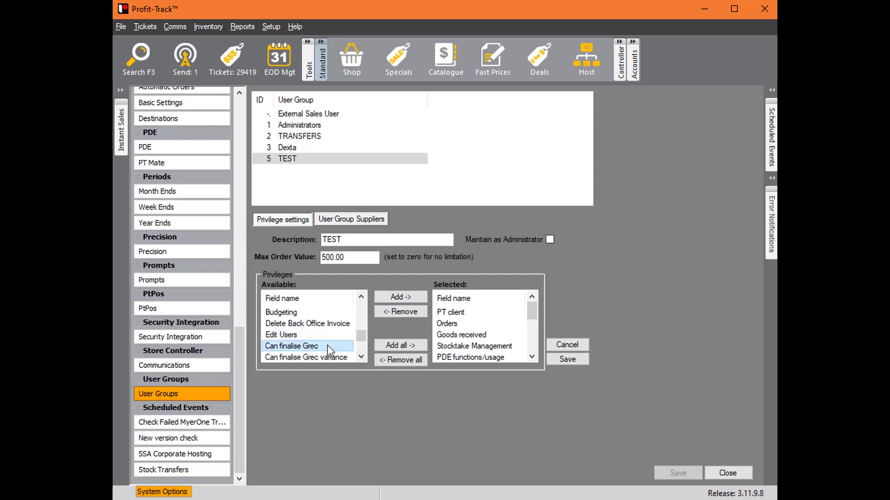
left_click(398, 299)
left_click(324, 346)
left_click(402, 297)
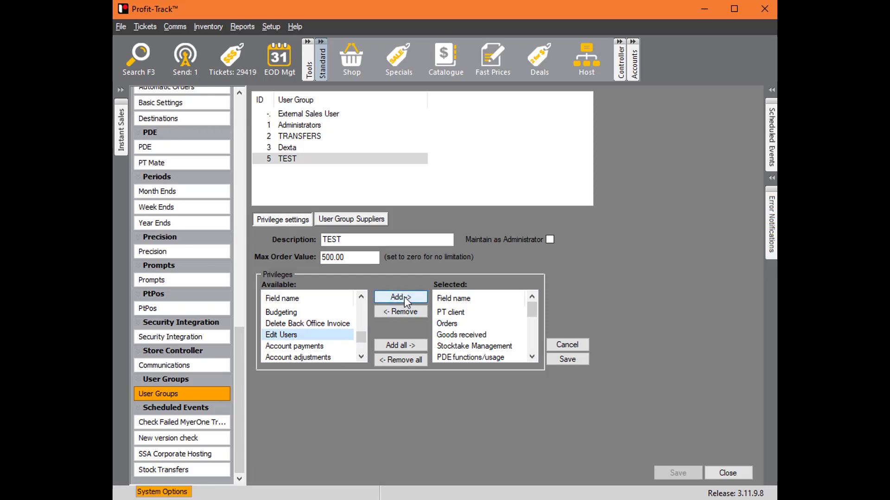
- Add the Auto Orders System options privilege to the TEST group, then save the group and leave the system options
left_click(361, 359)
left_click(361, 359)
left_click(361, 359)
left_click(361, 359)
left_click(360, 359)
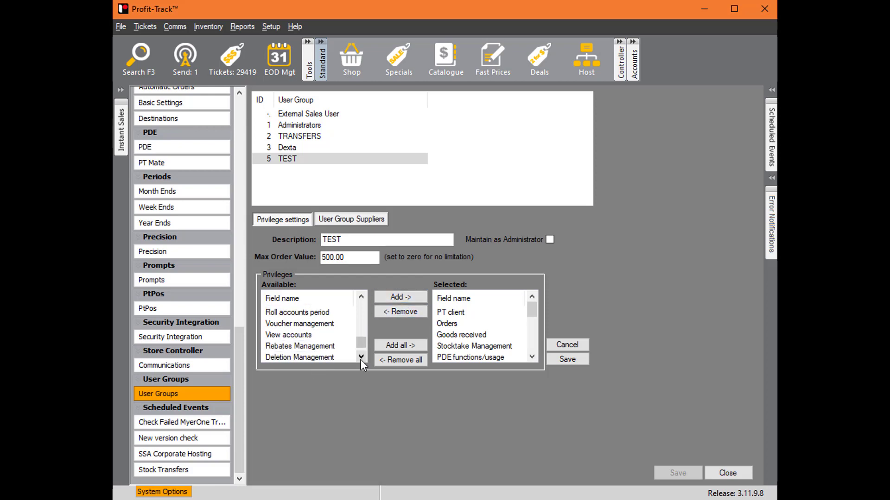
left_click(360, 360)
left_click(361, 359)
left_click(360, 359)
left_click(344, 346)
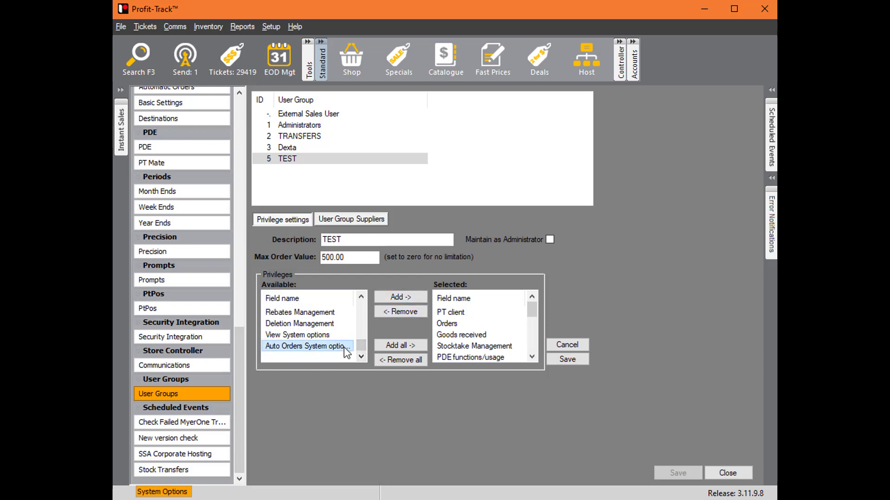
left_click(400, 297)
left_click(572, 363)
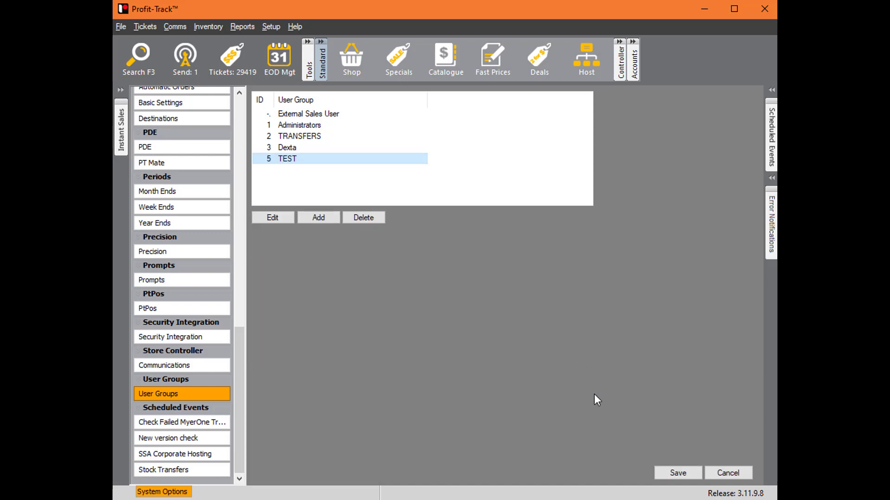
left_click(727, 473)
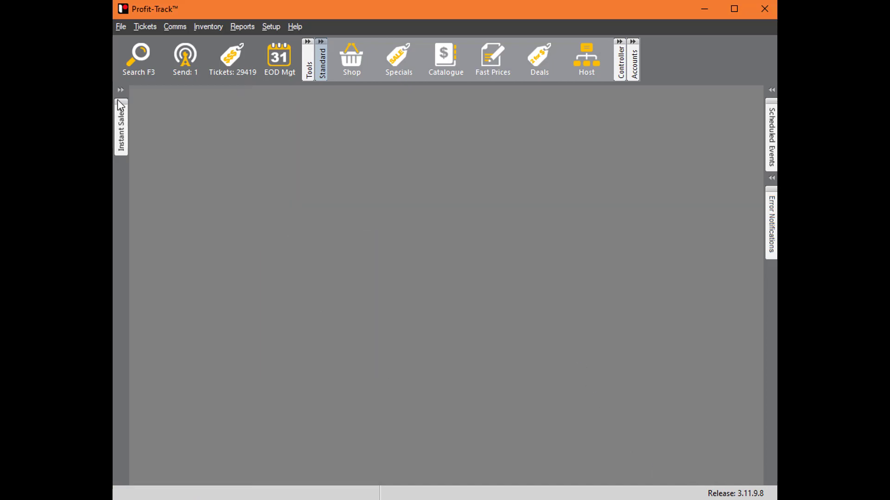
- Log out PTUser and log in as the restricted test user with that account's user name and password
left_click(118, 28)
left_click(121, 65)
left_click(120, 27)
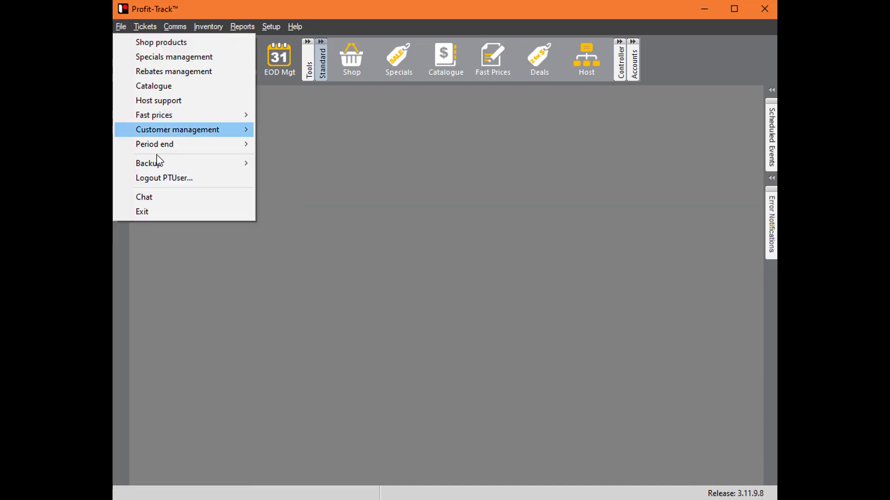
left_click(181, 176)
key("shift+Tab")
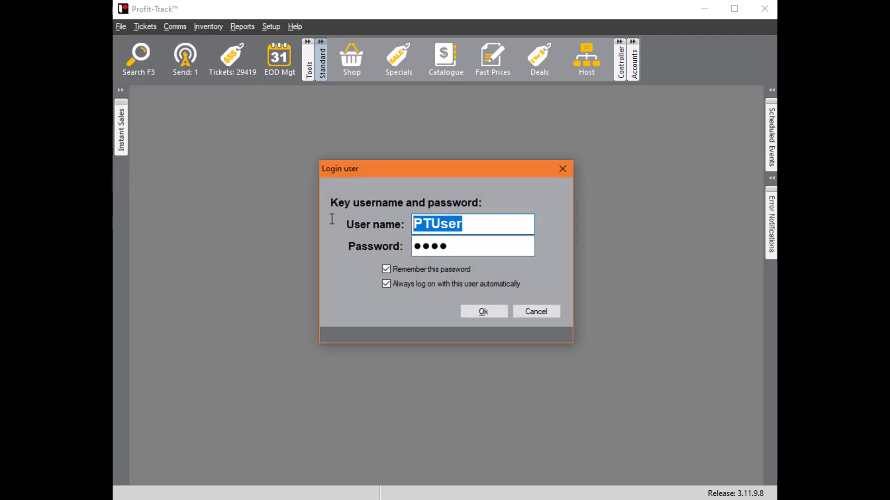
type("Jarrad")
key("Tab")
type("p")
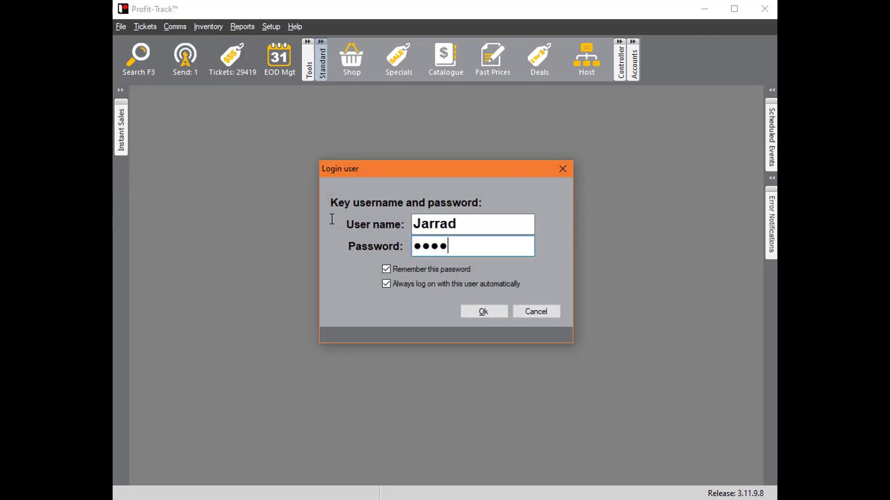
key("Return")
- Create a manual order for the WAREHOUSE HOSTED supplier in Order management, keeping the default order details
left_click(201, 27)
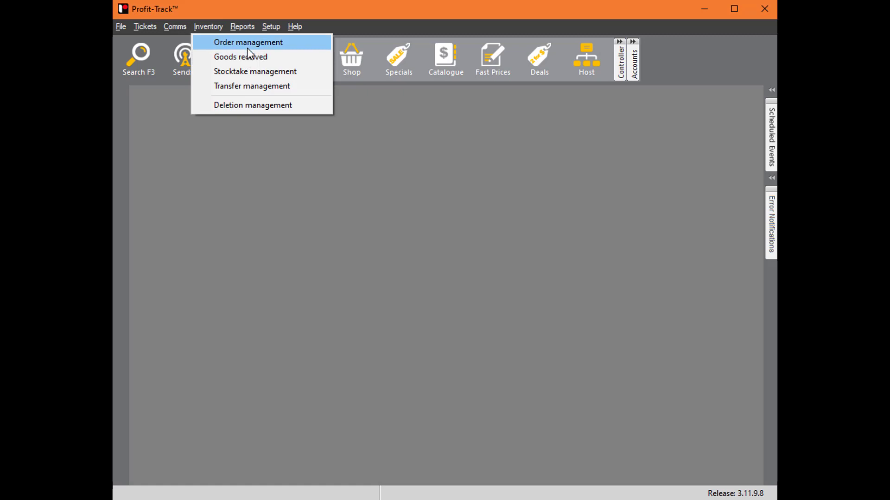
left_click(254, 42)
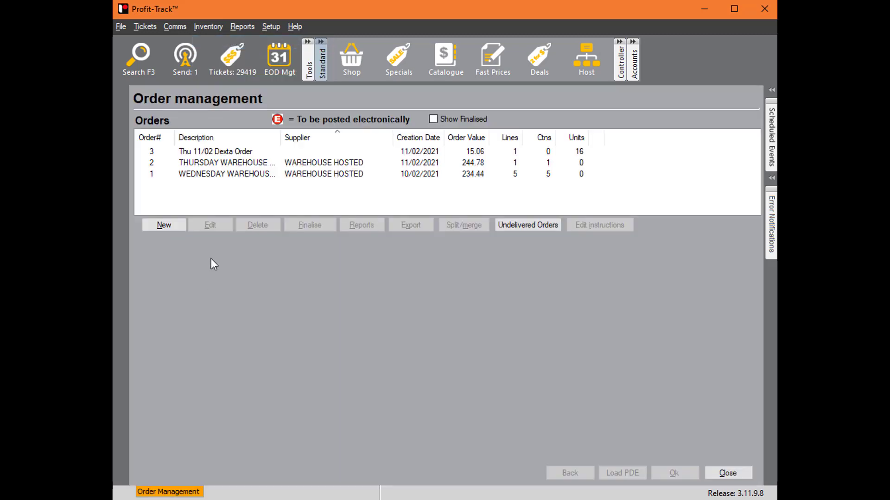
left_click(167, 227)
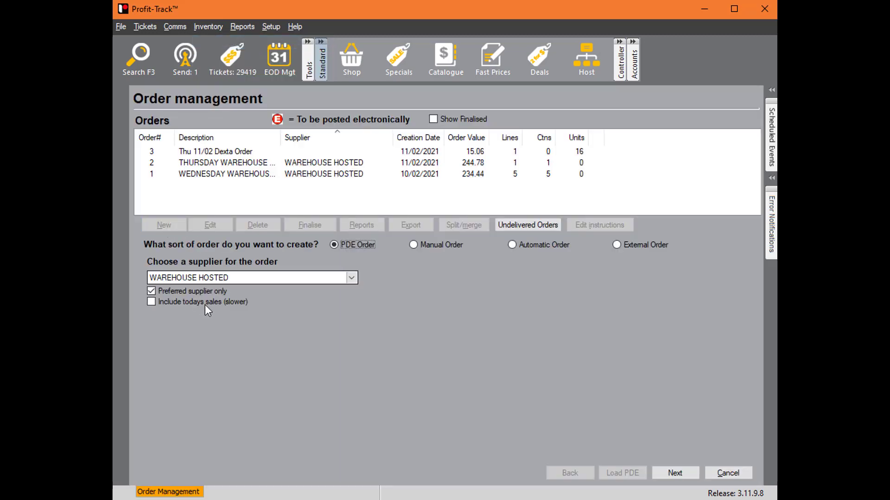
left_click(440, 244)
left_click(685, 469)
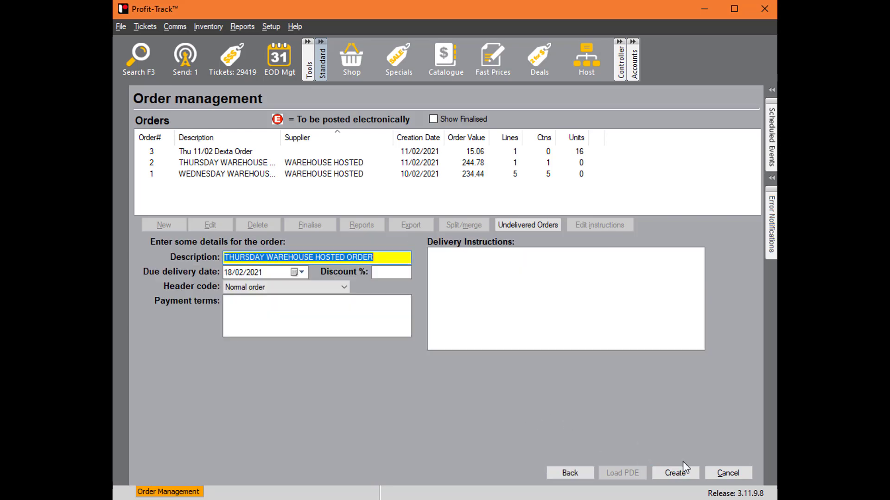
left_click(680, 477)
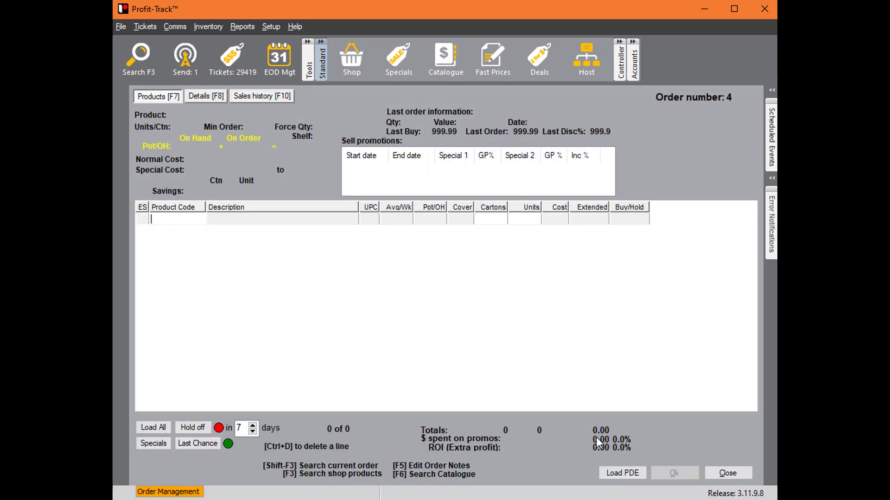
- Find COCA COLA 2L in the shop products search, put it on the order and try to set 500 cartons
key("F3")
type("coca..")
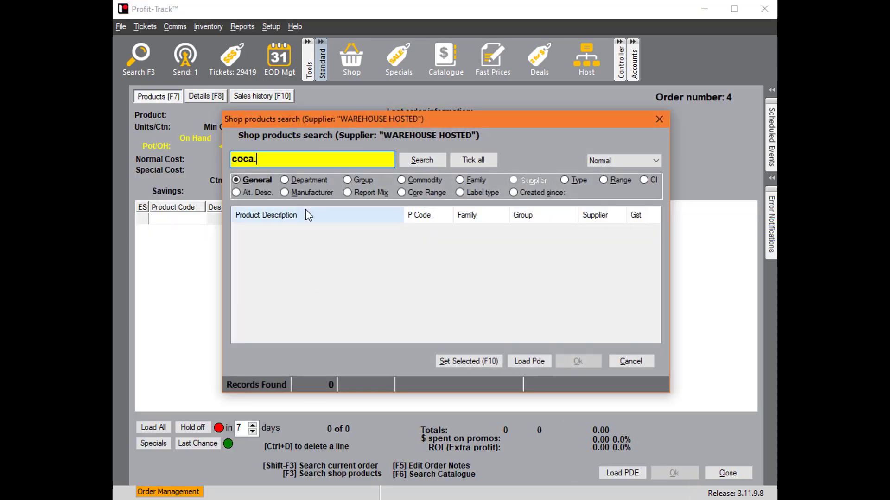
key("Return")
key("Return")
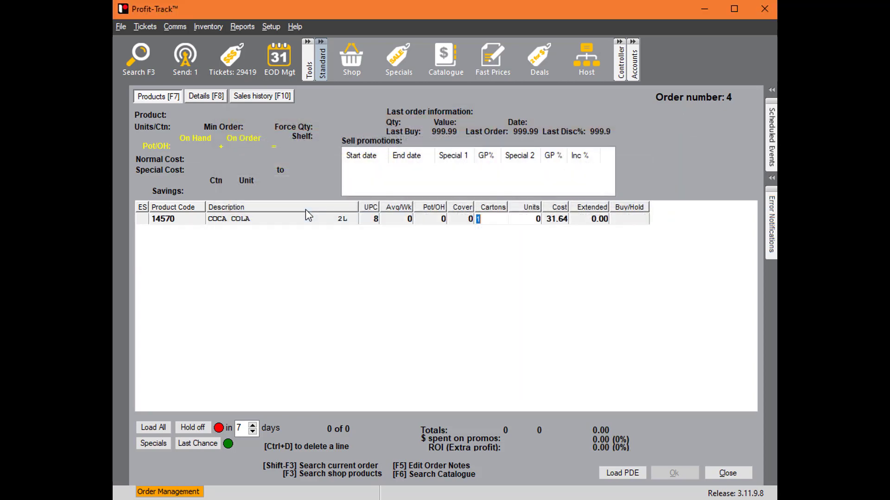
left_click(535, 312)
type("500")
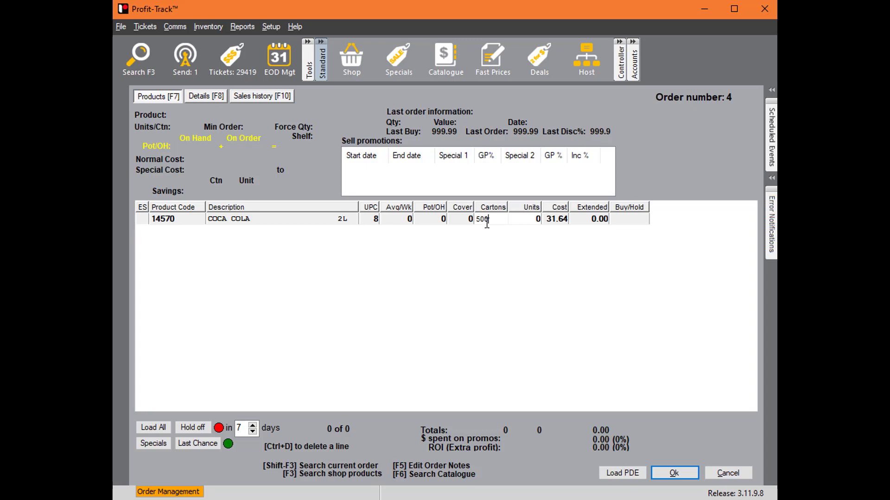
key("Return")
left_click(536, 312)
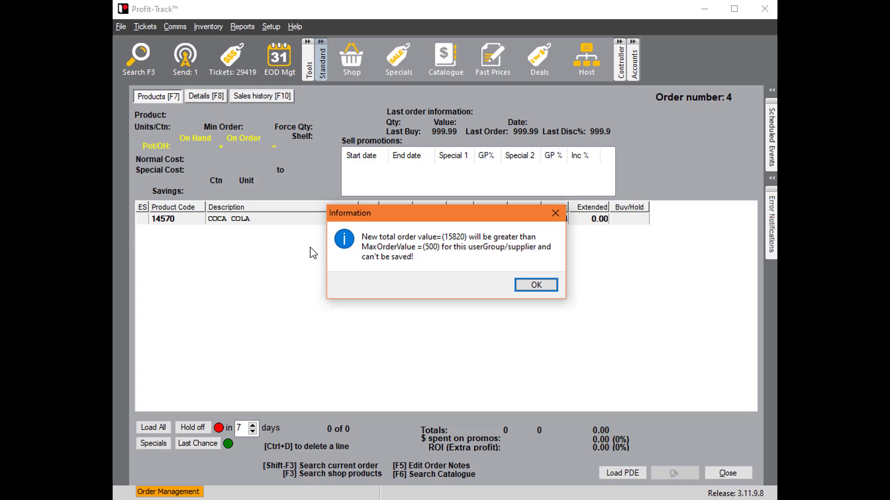
left_click(536, 285)
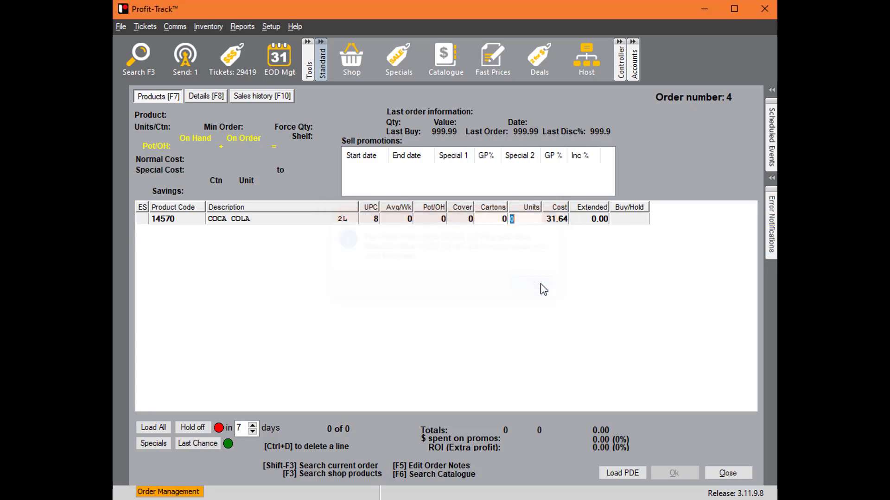
- Close the new order and leave the Order management screen
left_click(727, 474)
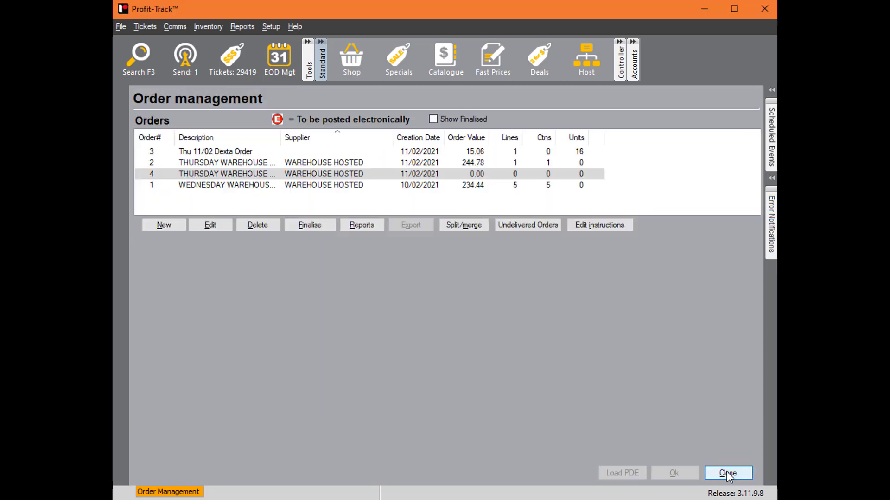
left_click(503, 176)
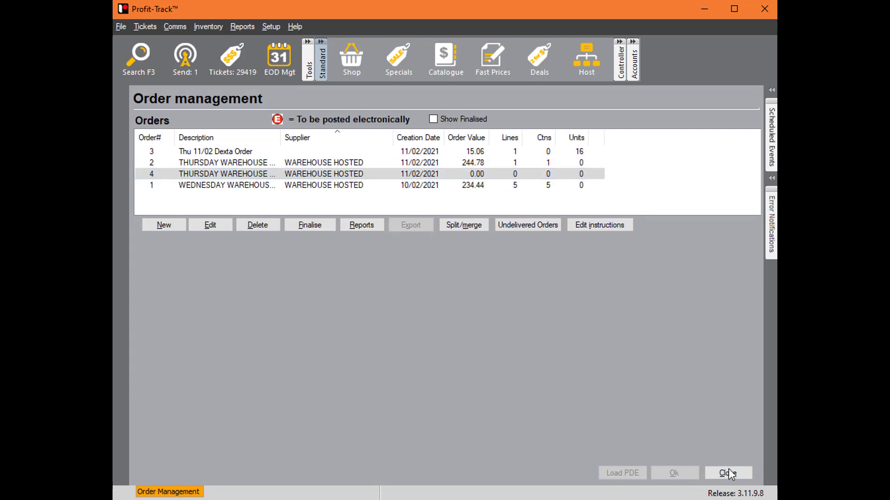
left_click(733, 482)
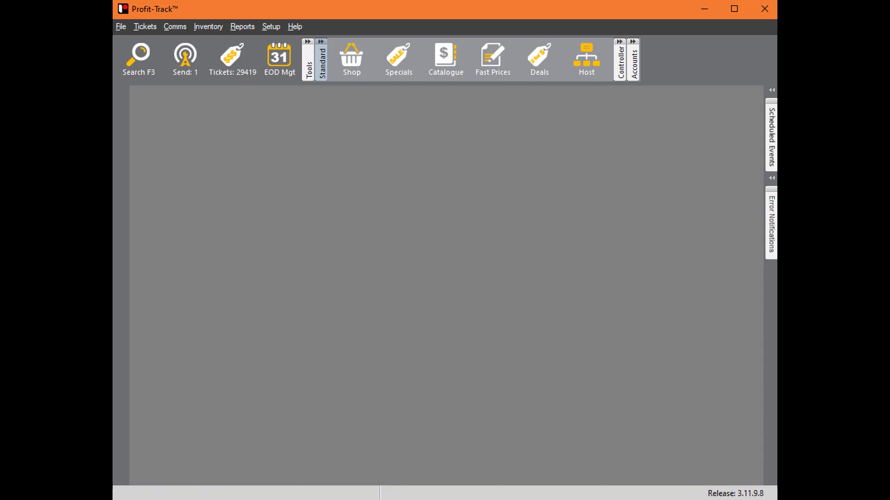
- Log out the restricted test user and log in as PTUser with that account's password
left_click(120, 26)
left_click(199, 182)
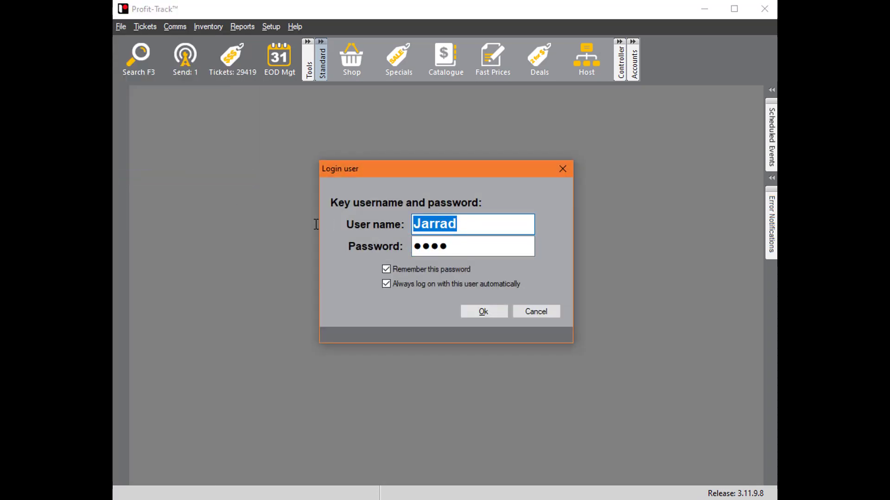
type("PTUser")
key("Tab")
type("1")
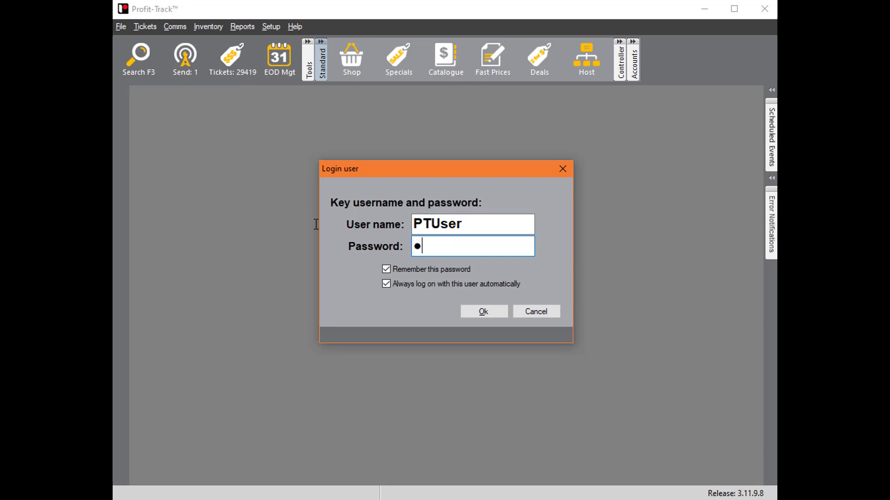
type("234")
key("Return")
- Open the TEST user group for editing in the User Groups section of System options
left_click(271, 26)
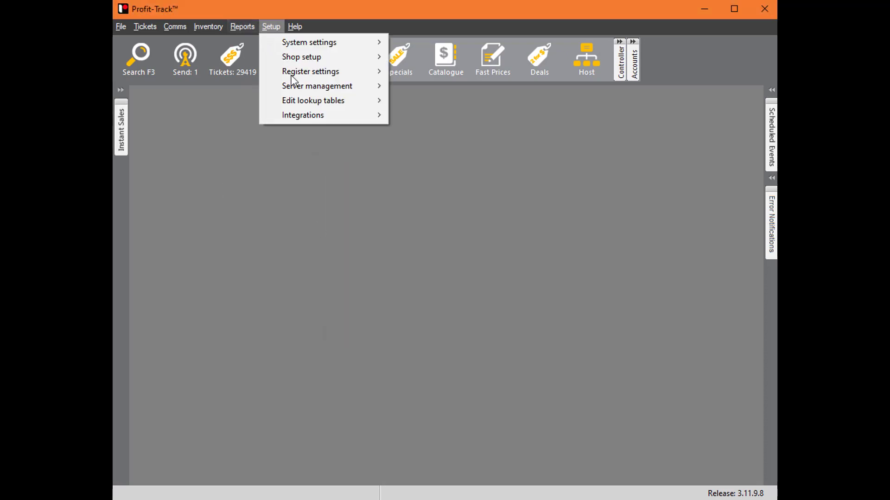
mouse_move(333, 41)
left_click(427, 42)
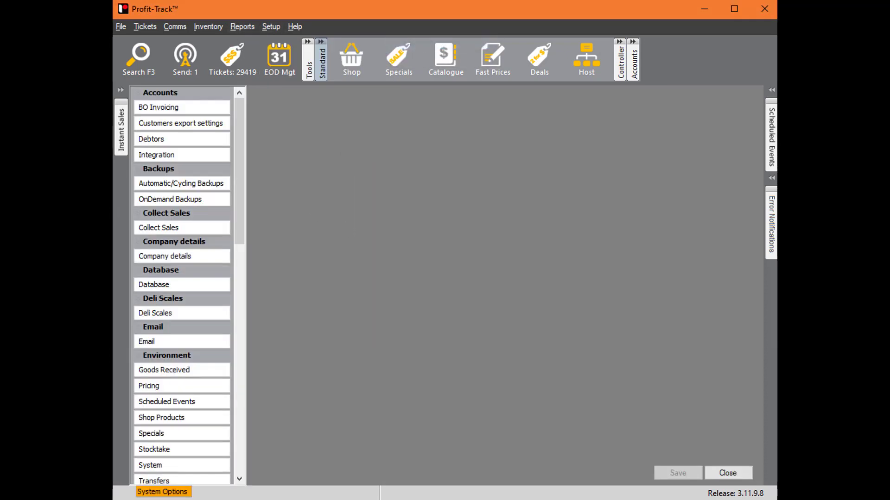
scroll(139, 366, "down", 12)
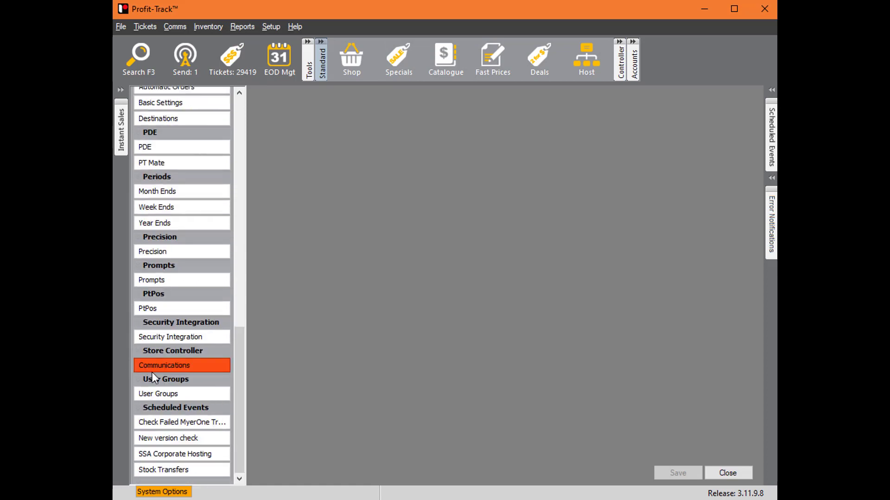
left_click(194, 394)
left_click(309, 162)
double_click(309, 160)
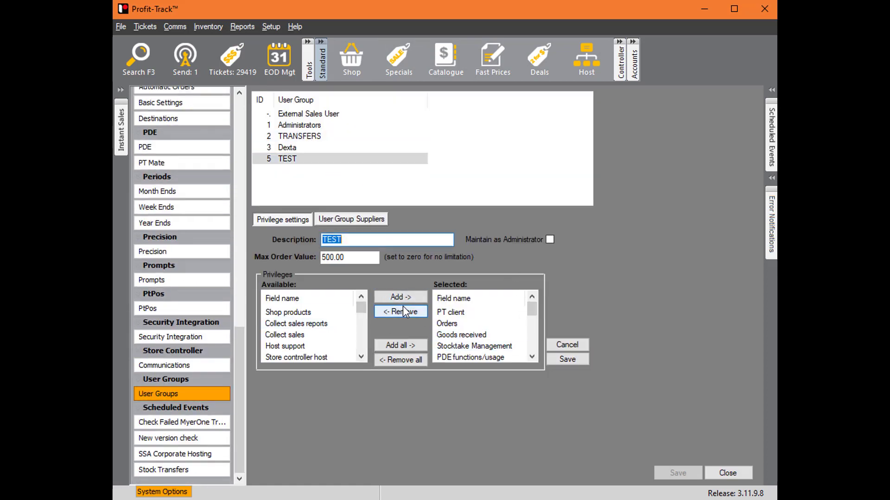
- Remove all selected privileges from the TEST group and grant it Shop products
left_click(400, 360)
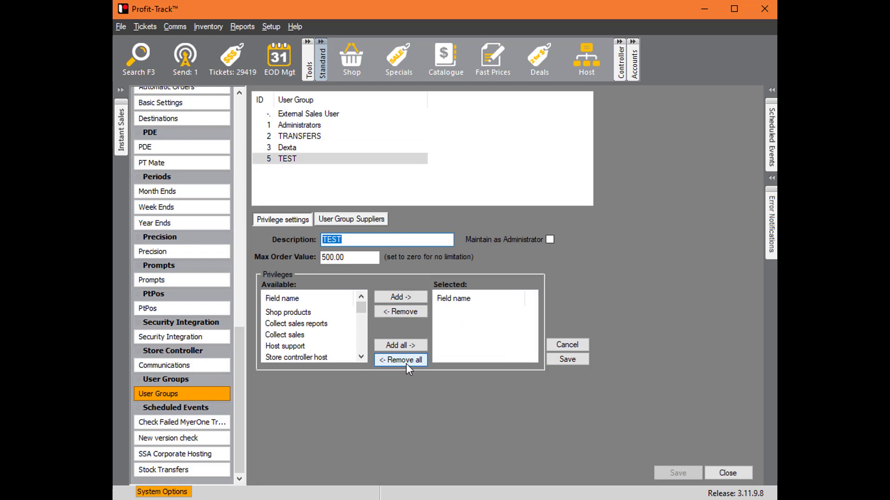
left_click(318, 316)
left_click(400, 297)
- Add the PT client privilege to the TEST group, then save the group and close System options
scroll(329, 345, "down", 6)
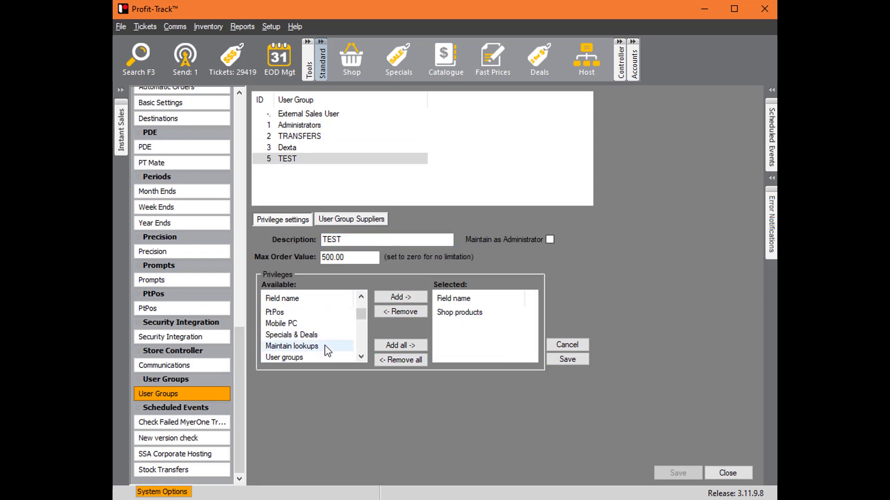
scroll(312, 335, "down", 3)
left_click(361, 357)
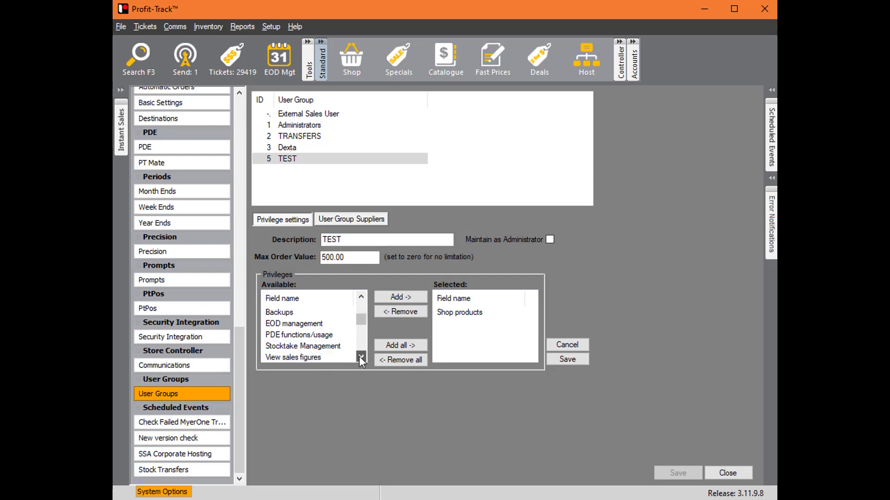
left_click(360, 357)
left_click(361, 357)
left_click(360, 357)
left_click(361, 357)
left_click(361, 356)
left_click(361, 357)
left_click(361, 357)
left_click(361, 356)
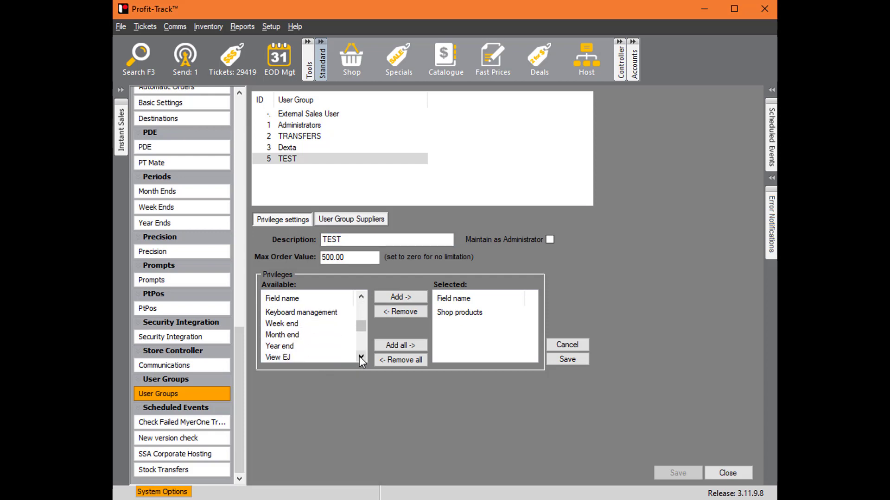
left_click(360, 357)
left_click(361, 356)
left_click(361, 357)
left_click(361, 357)
scroll(361, 357, "down", 3)
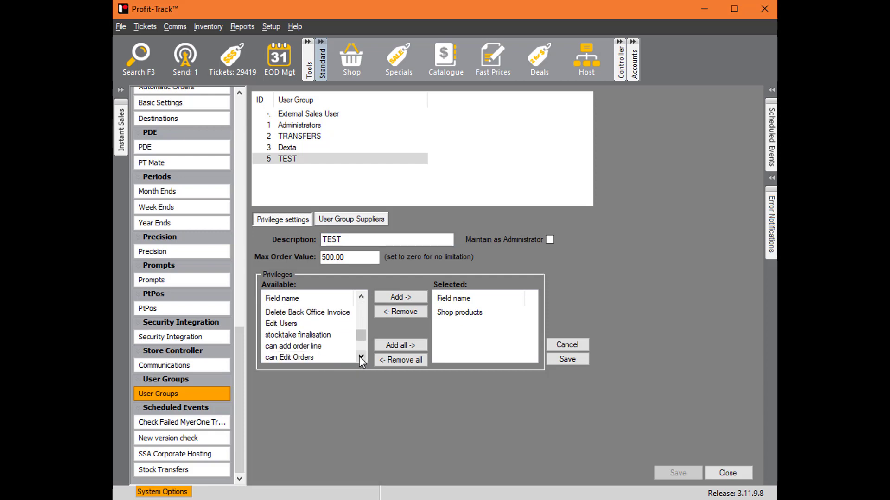
left_click(286, 324)
scroll(286, 326, "down", 2)
left_click(343, 312)
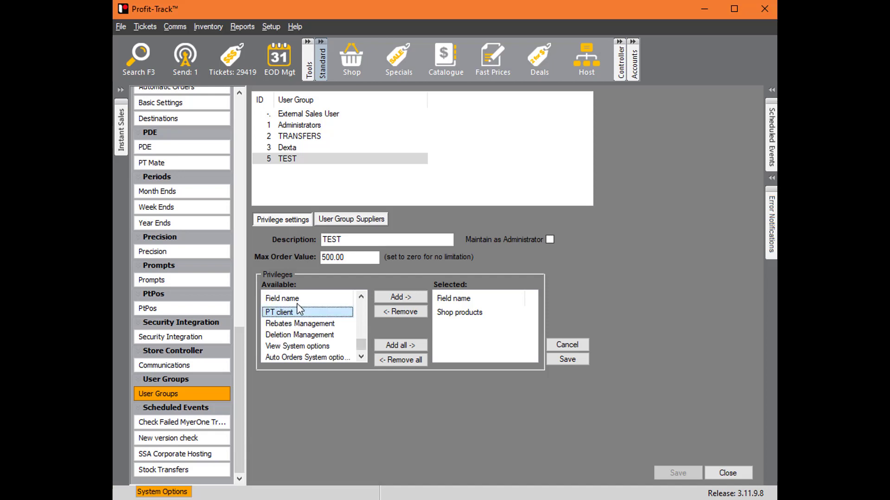
left_click(399, 297)
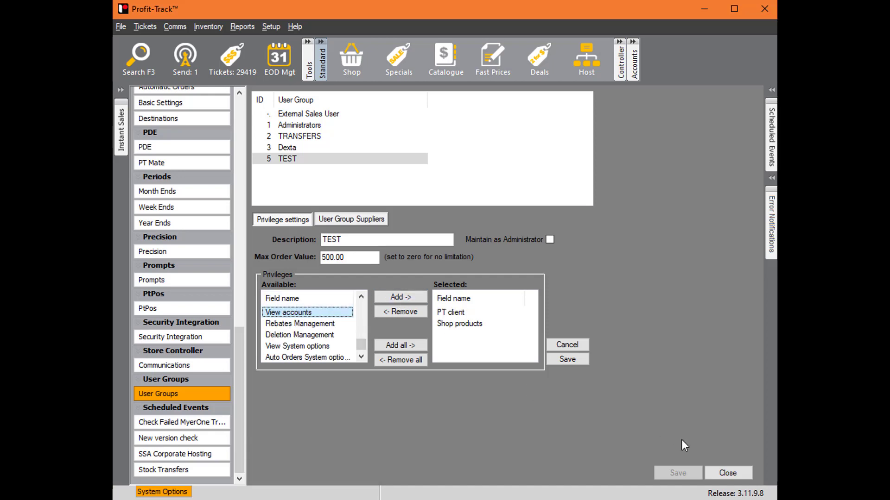
left_click(579, 362)
left_click(684, 472)
left_click(726, 473)
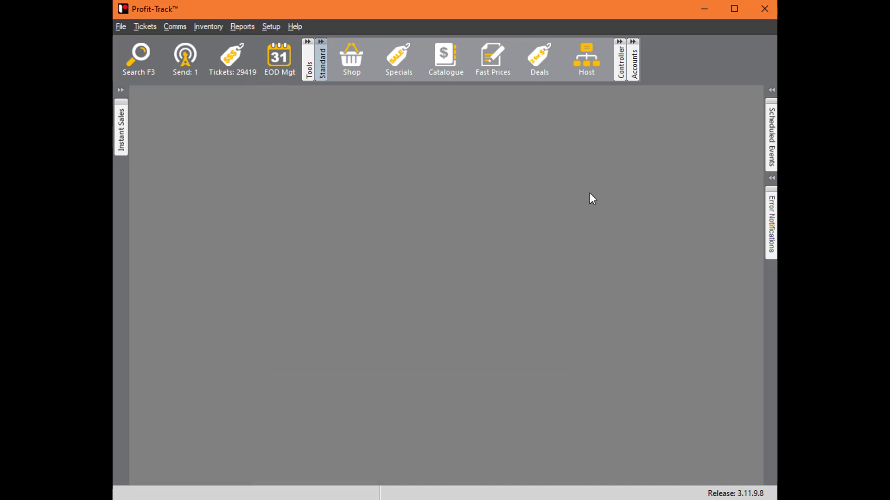
- Log out PTUser and log in as the restricted test user with that account's user name and password
left_click(121, 26)
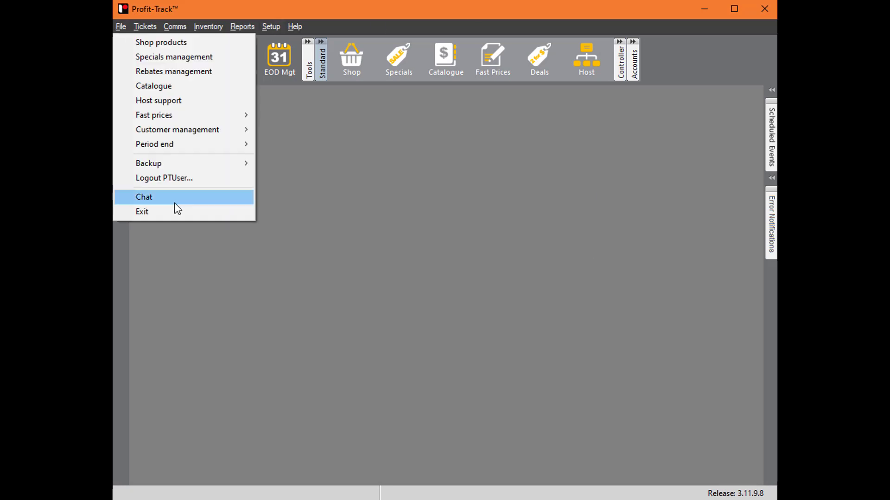
left_click(198, 180)
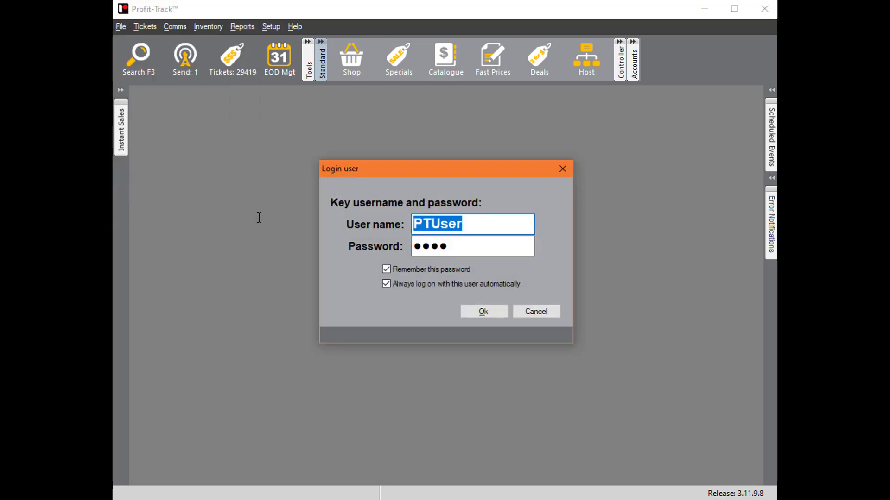
type("Jarrad")
key("Tab")
type("1234")
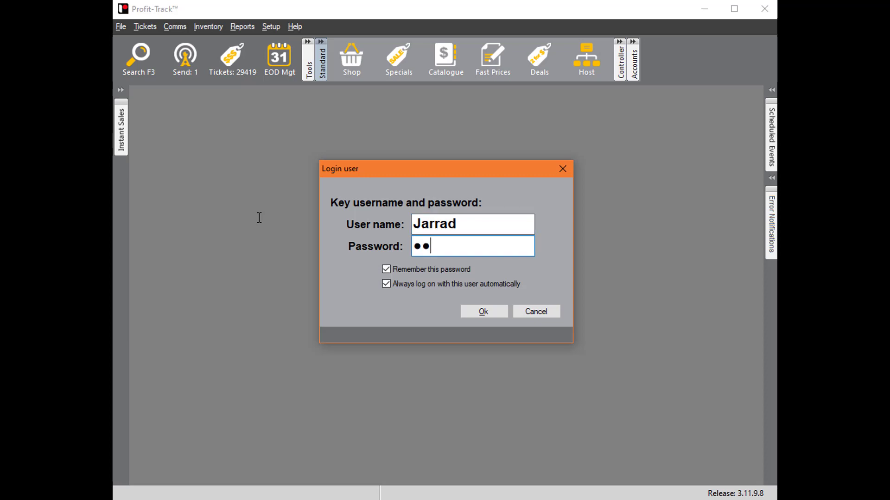
key("Return")
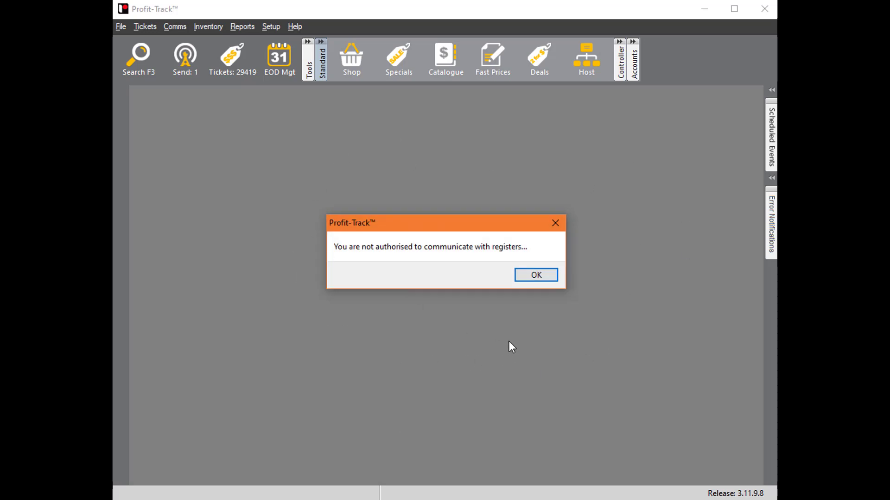
- Dismiss the register communication notice and open COCA COLA 2L from the shop products search
left_click(541, 273)
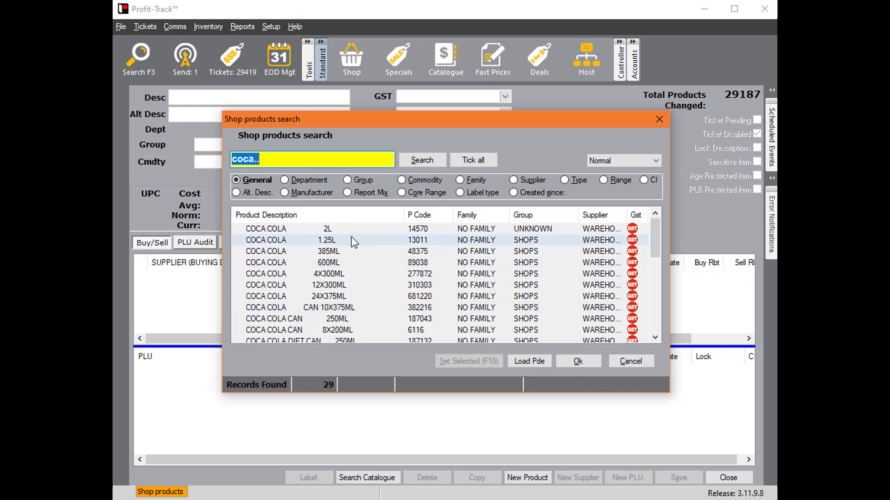
double_click(349, 232)
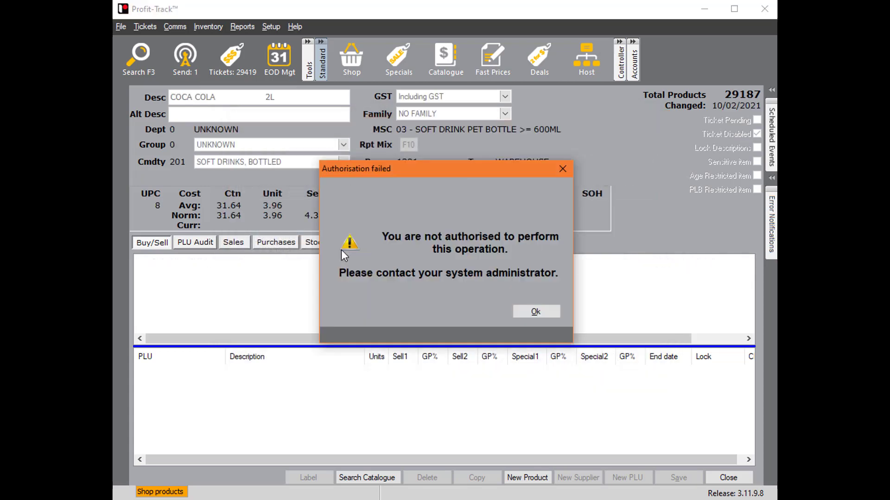
left_click(539, 315)
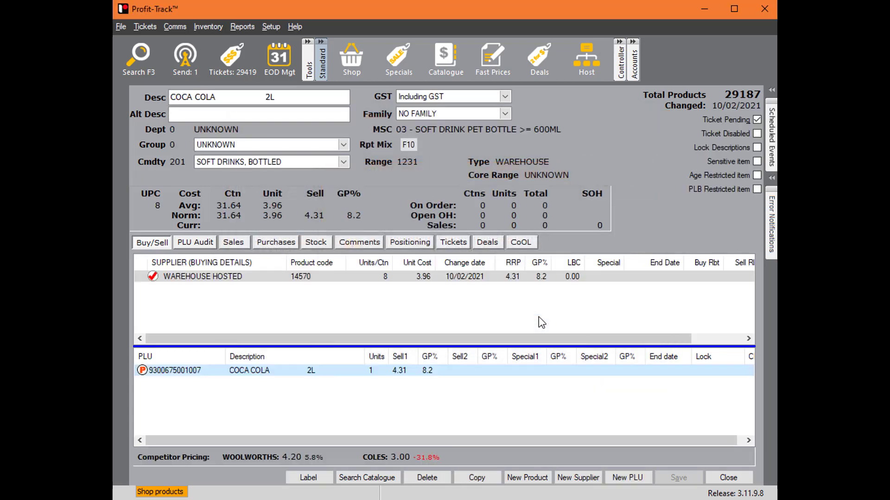
- Try to edit the COCA COLA 2L PLU line and its WAREHOUSE HOSTED supplier details
double_click(413, 372)
left_click(532, 282)
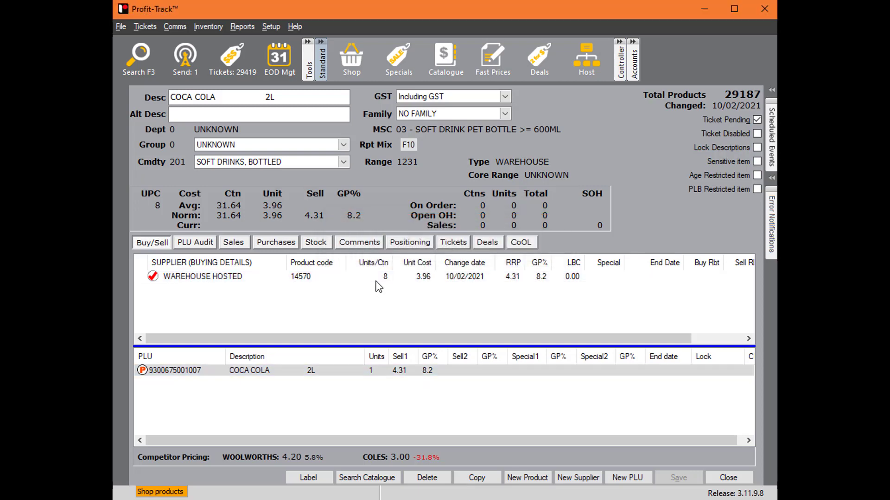
double_click(376, 278)
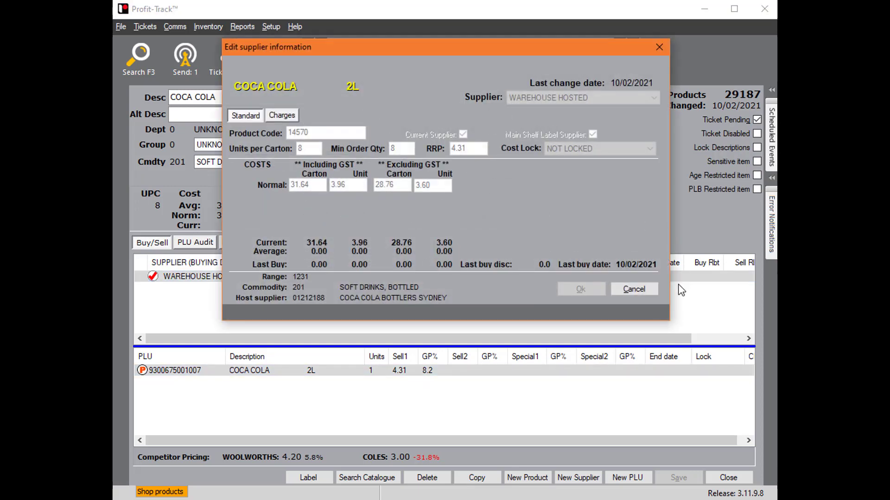
left_click(614, 286)
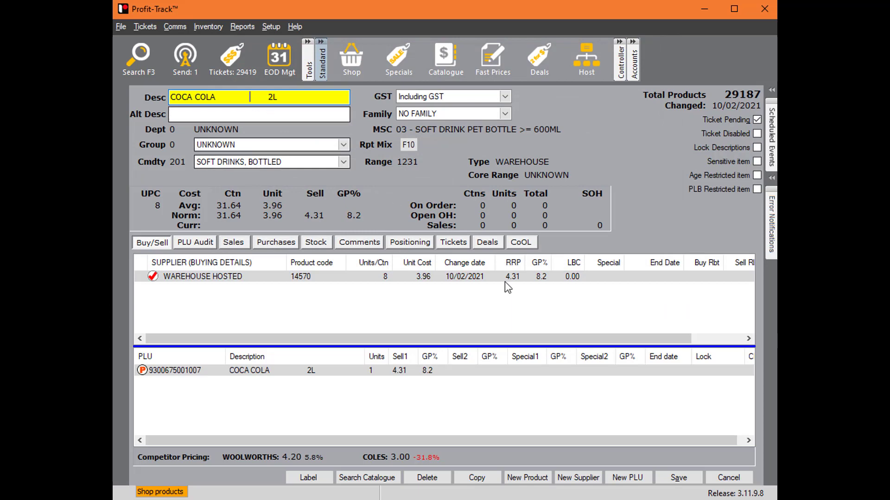
- Try to save an edit to the COCA COLA 2L description, then discard it and close Shop products
left_click(679, 480)
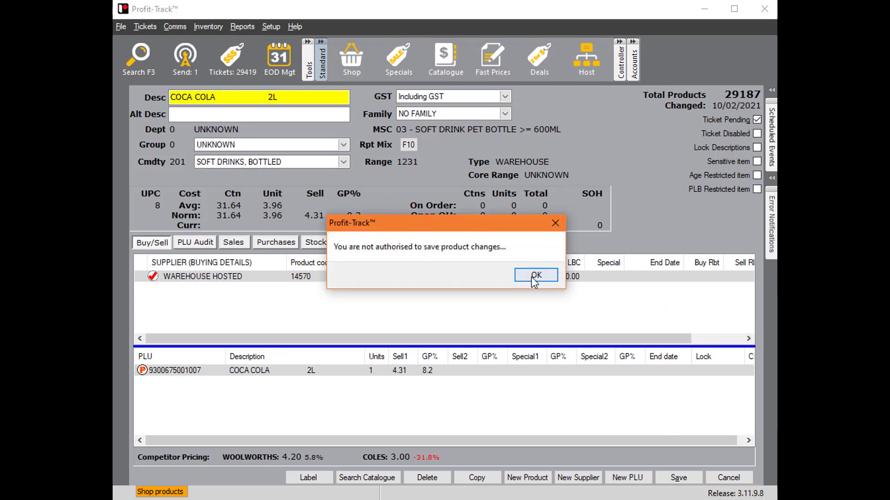
left_click(535, 275)
left_click(678, 478)
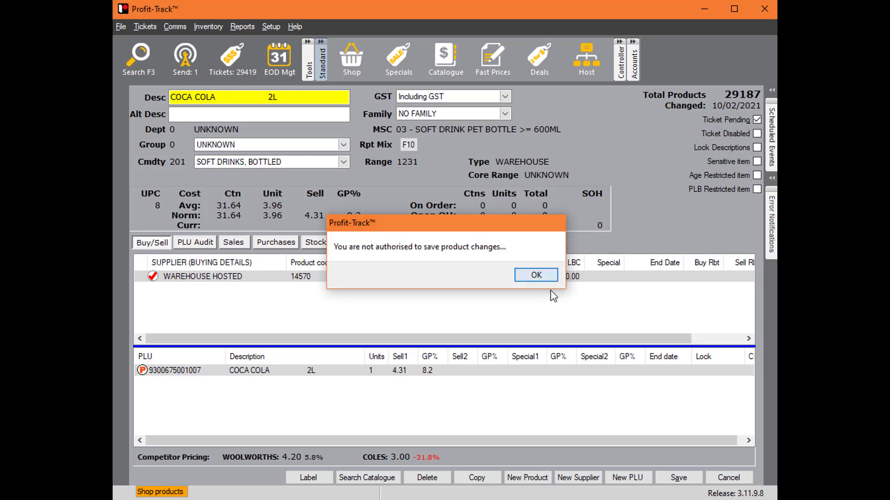
left_click(536, 275)
left_click(729, 477)
left_click(482, 279)
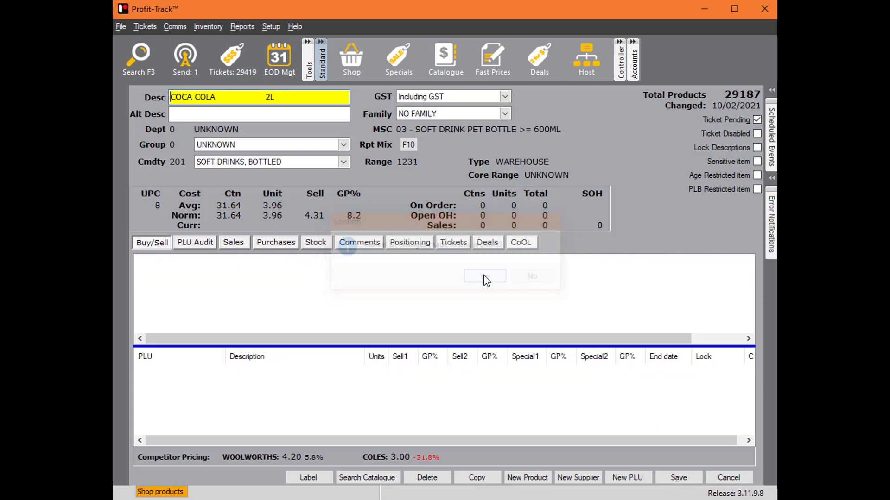
left_click(550, 312)
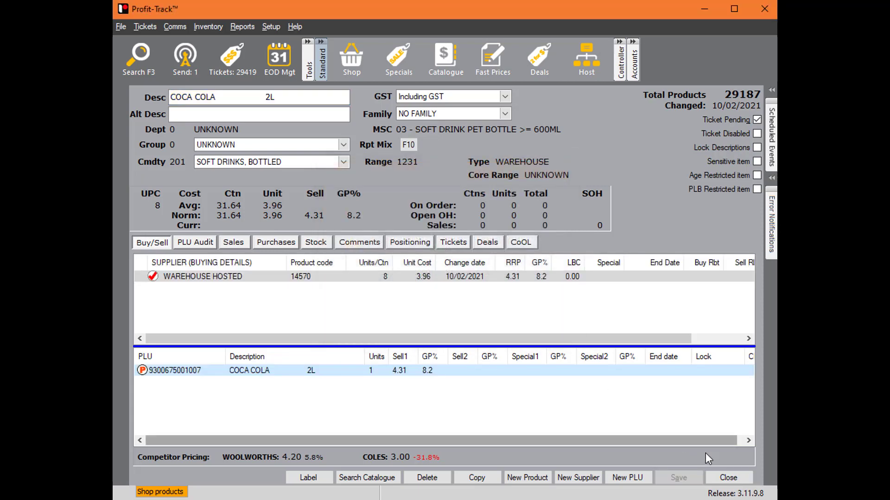
left_click(728, 477)
- Log out the restricted test user and log back in as PTUser with the account password
left_click(123, 26)
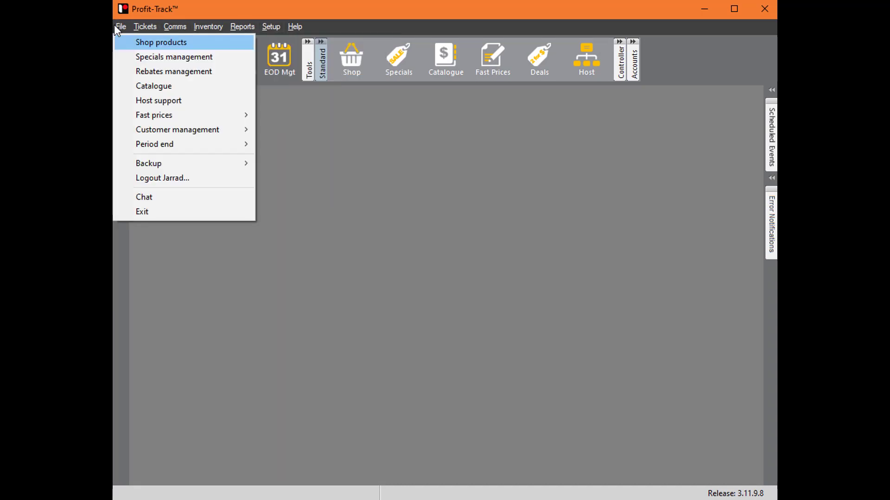
left_click(218, 177)
key("shift+Tab")
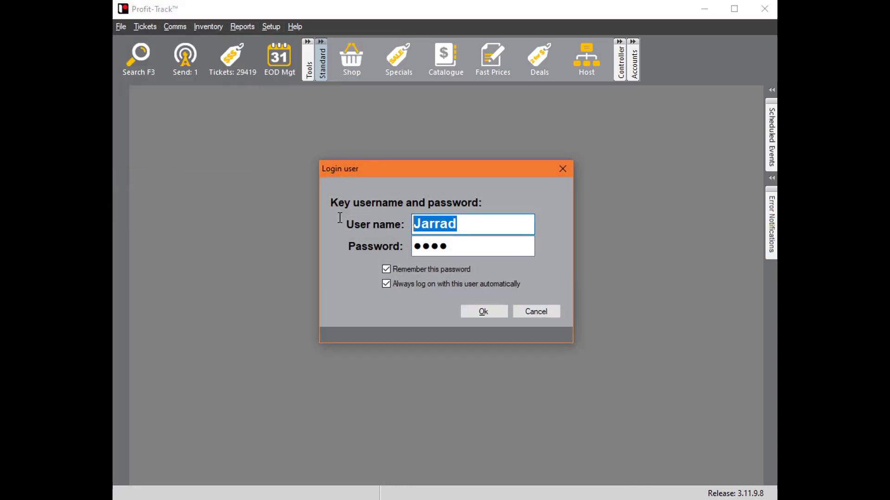
type("PTUser")
key("Tab")
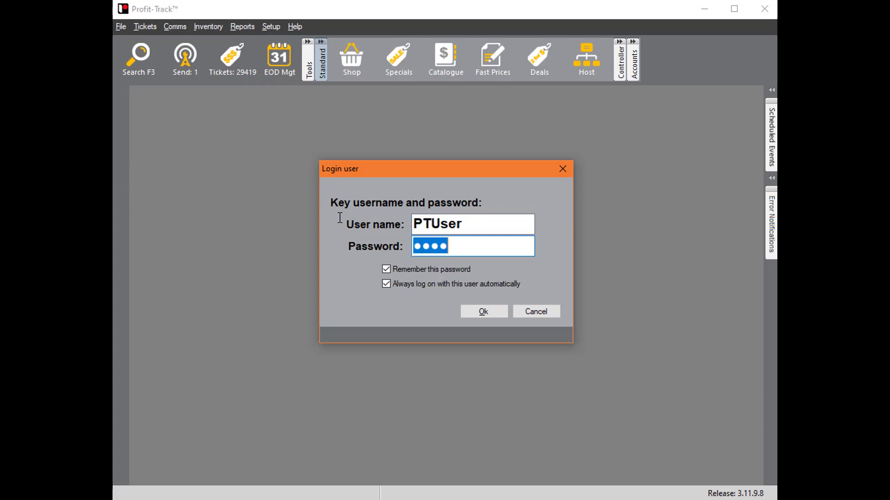
type("●●●●")
key("Return")
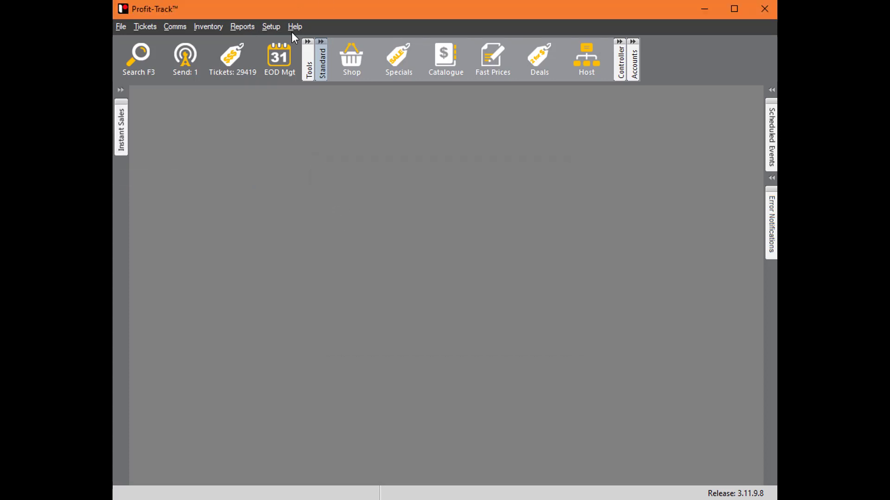
- Open the User Groups section of System options
left_click(280, 26)
mouse_move(377, 88)
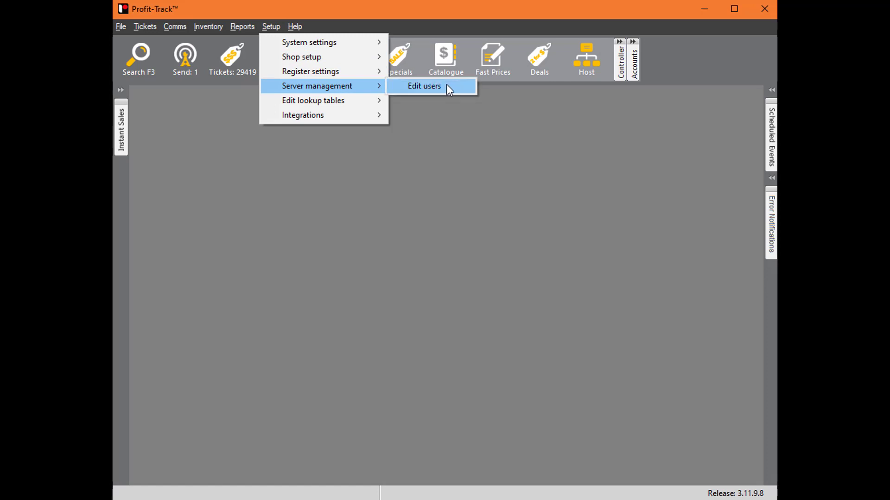
mouse_move(301, 41)
left_click(408, 45)
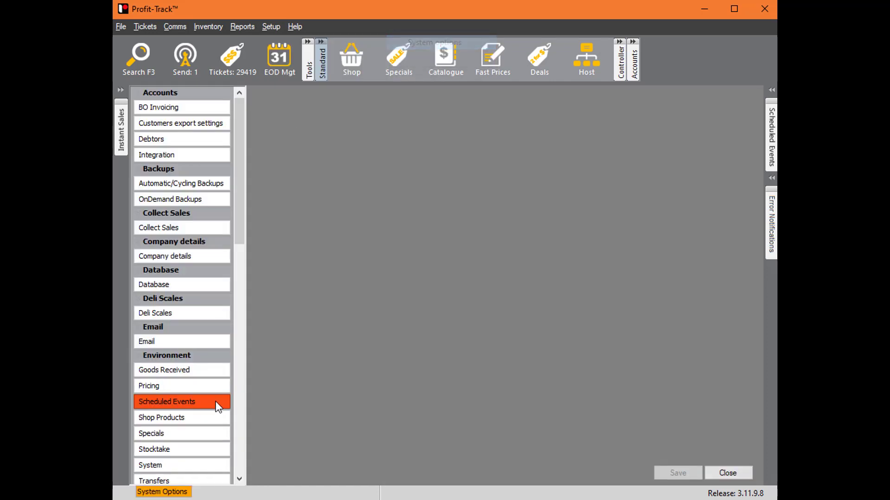
scroll(216, 401, "down", 10)
left_click(188, 397)
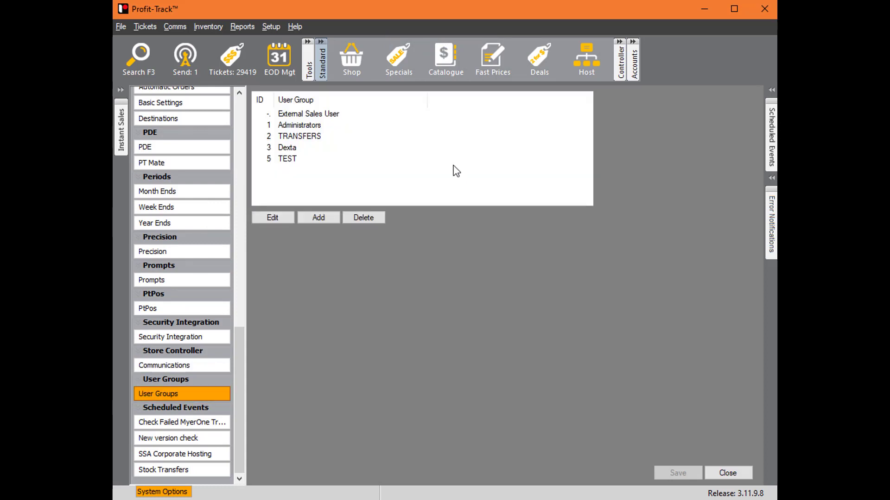
- Rename the TEST user group as Shop User and save the group
left_click(344, 125)
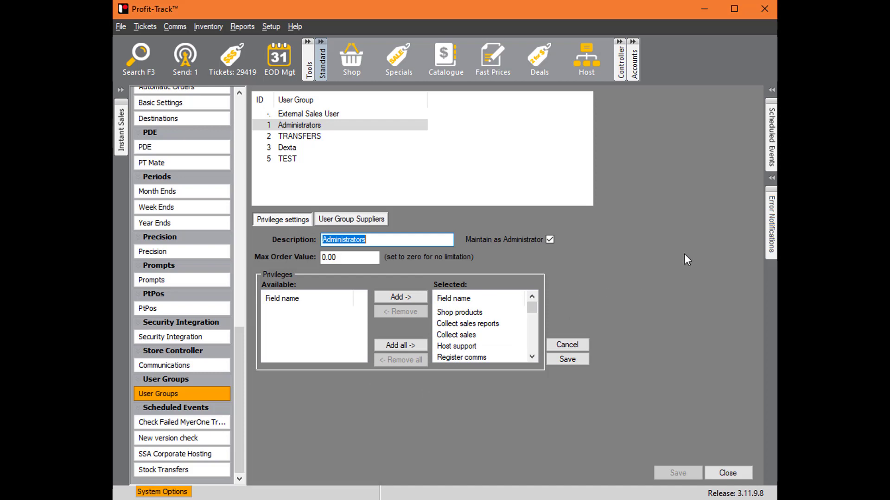
left_click(566, 345)
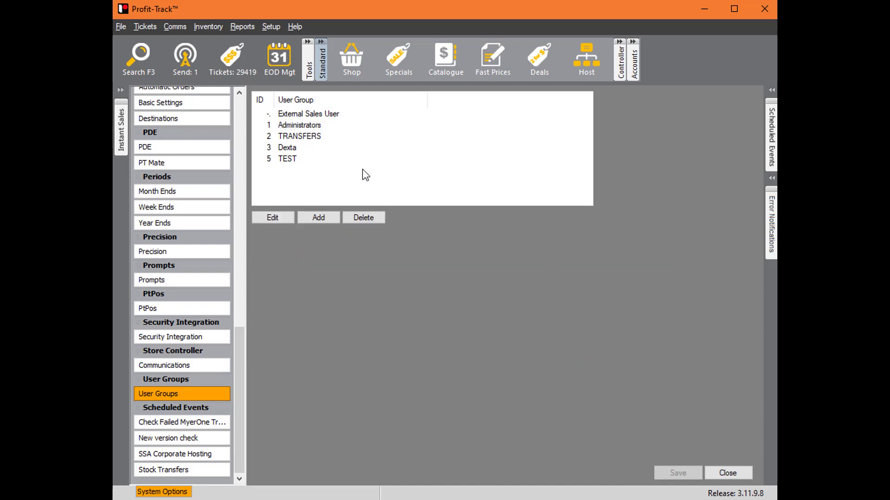
double_click(311, 163)
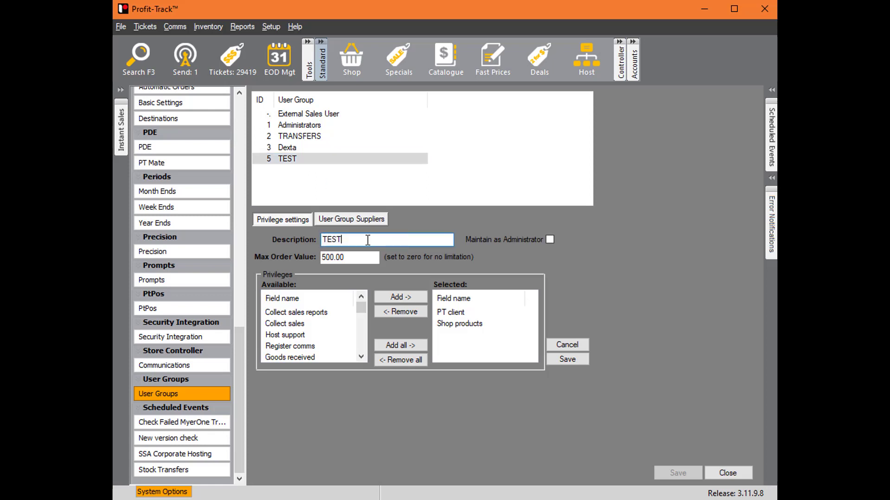
type("Shop User")
left_click(582, 360)
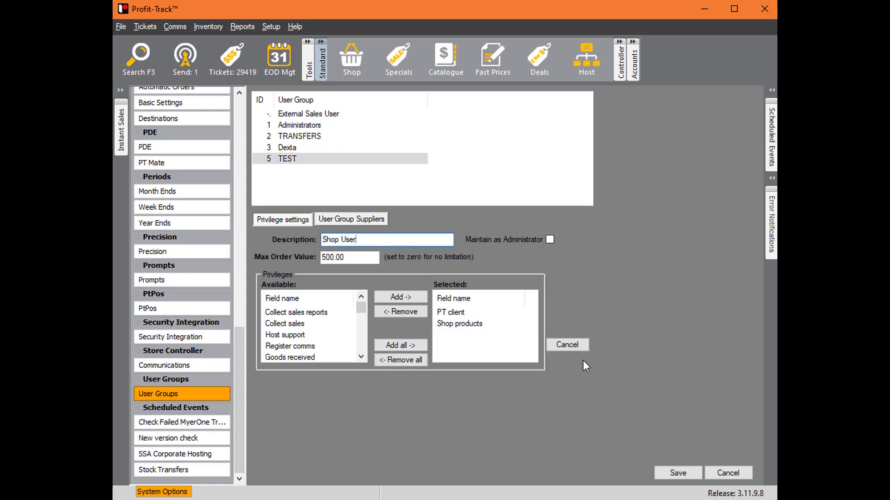
- Reopen the Shop User group and add the Register comms privilege to its selected privileges
double_click(315, 159)
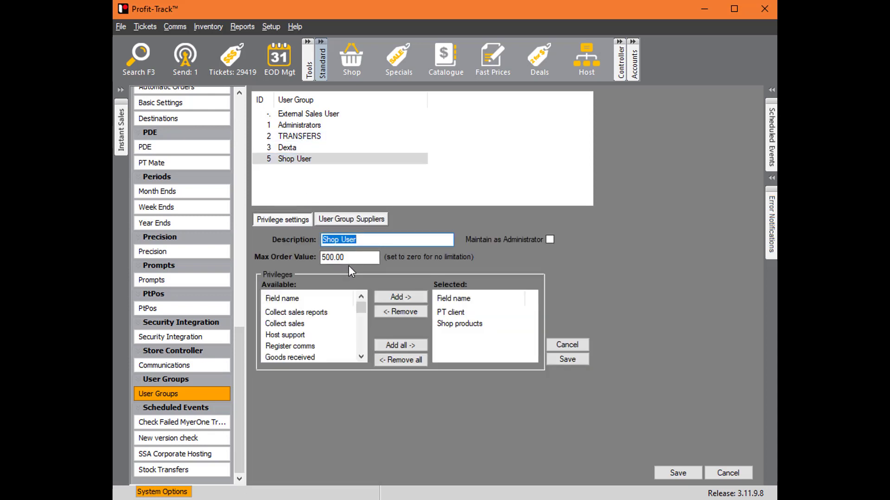
left_click_drag(355, 256, 292, 253)
left_click(348, 256)
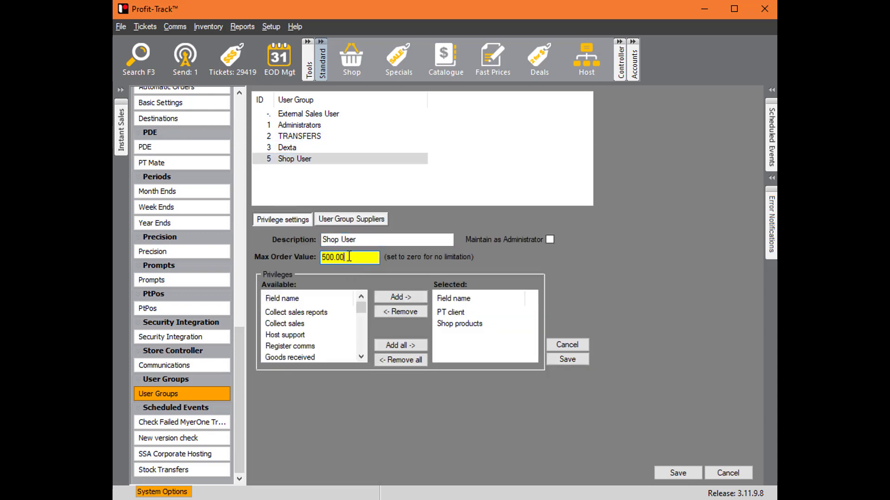
left_click(327, 348)
left_click(425, 298)
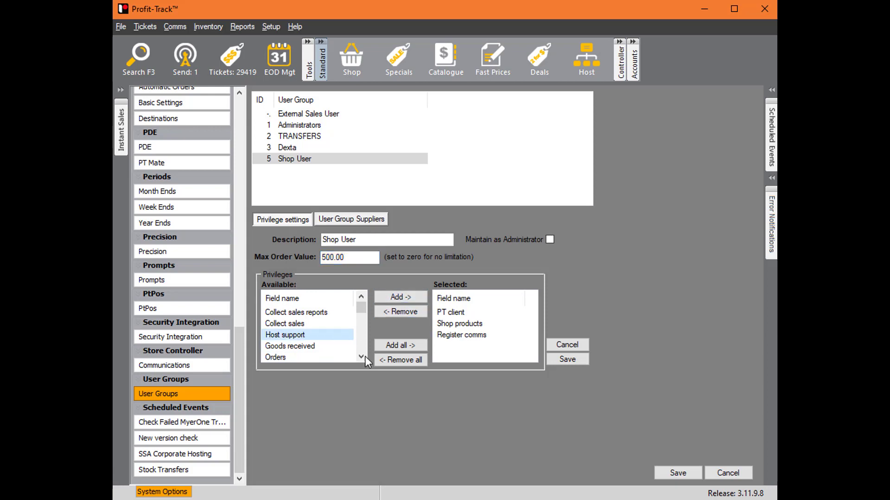
- Add the Edit sell prices and Edit shop products privileges to Shop User, then save the group and the system options
scroll(364, 355, "down", 3)
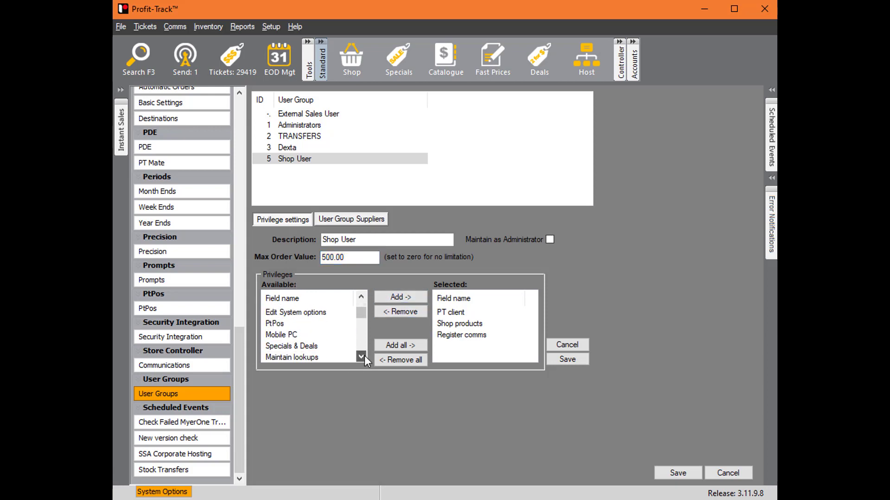
scroll(364, 355, "down", 3)
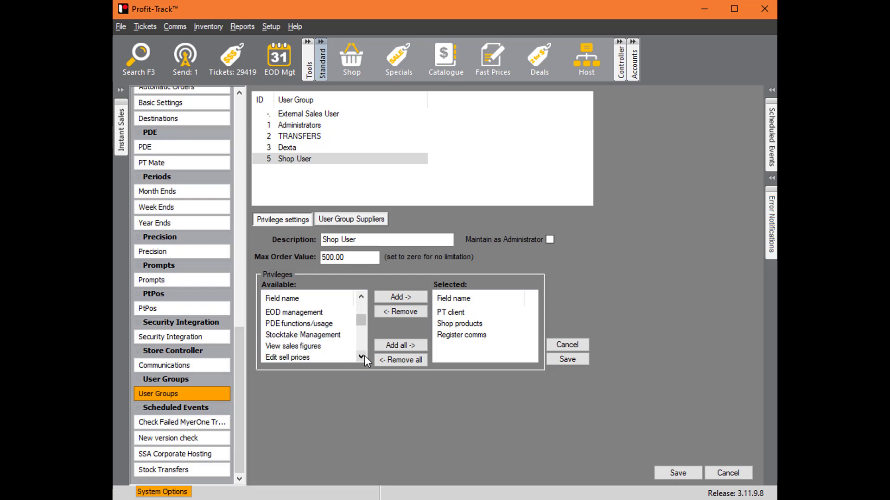
left_click(294, 323)
left_click(399, 297)
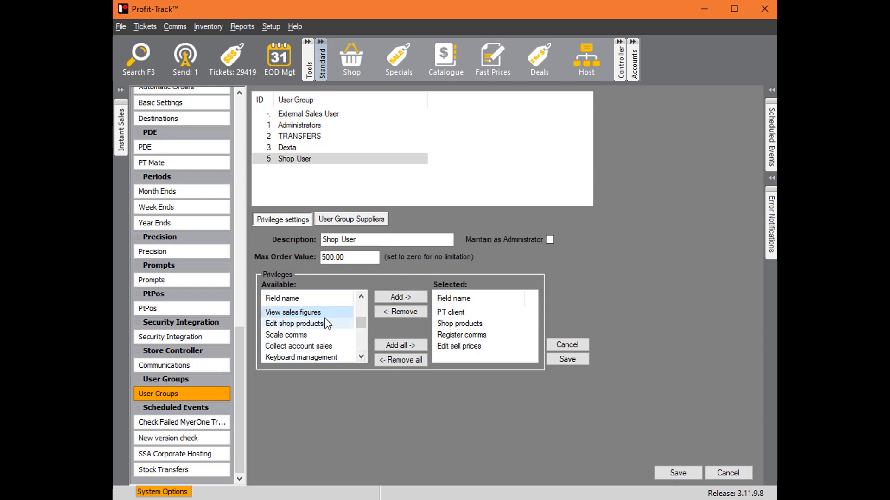
left_click(401, 297)
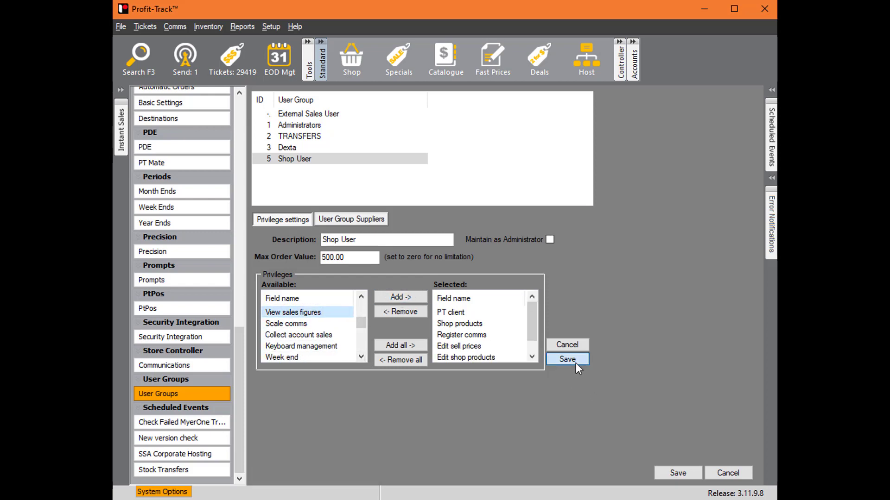
left_click(574, 360)
left_click(681, 467)
left_click(709, 473)
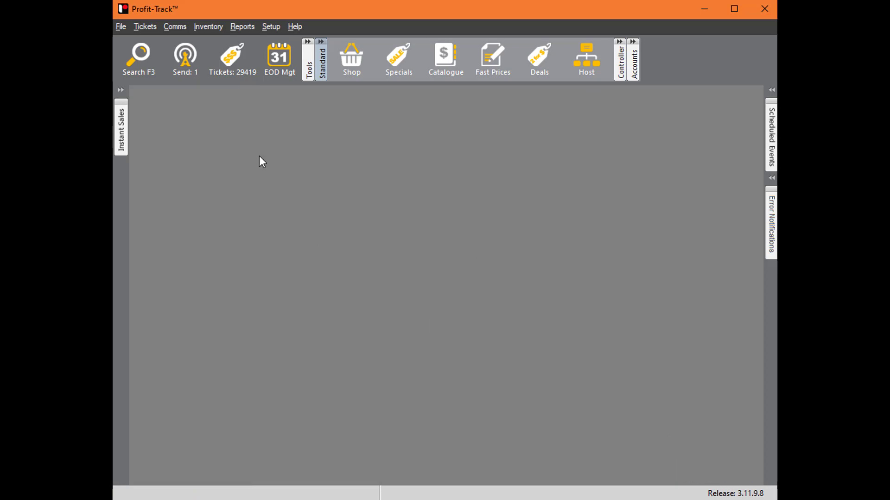
- Switch the login to the restricted test user by entering that user's name and account password
left_click(121, 26)
left_click(184, 179)
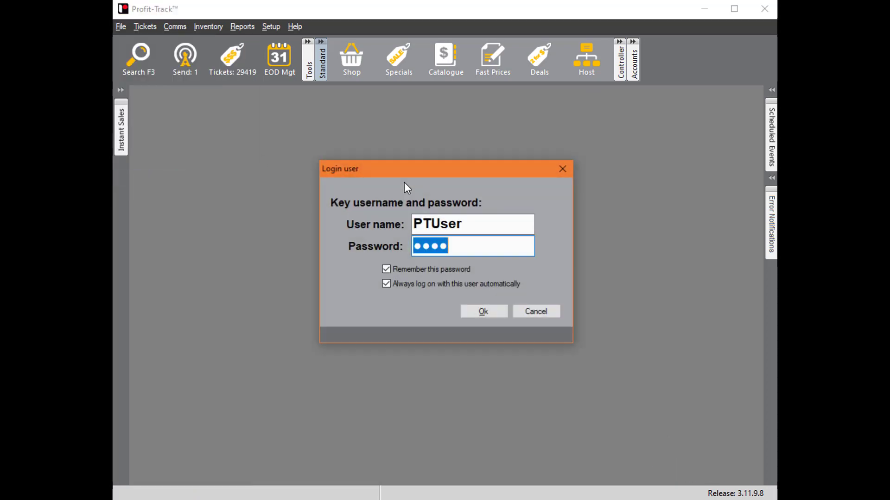
double_click(482, 219)
type("Jarrad")
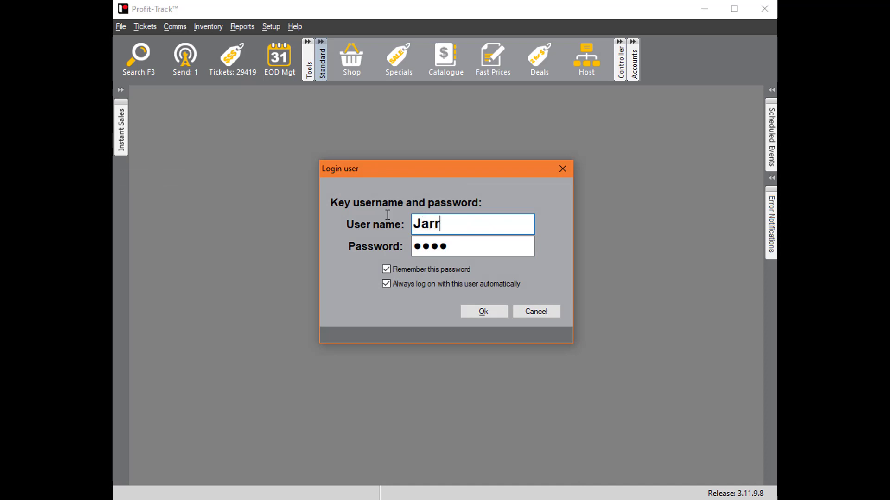
key("Tab")
type("****")
key("Return")
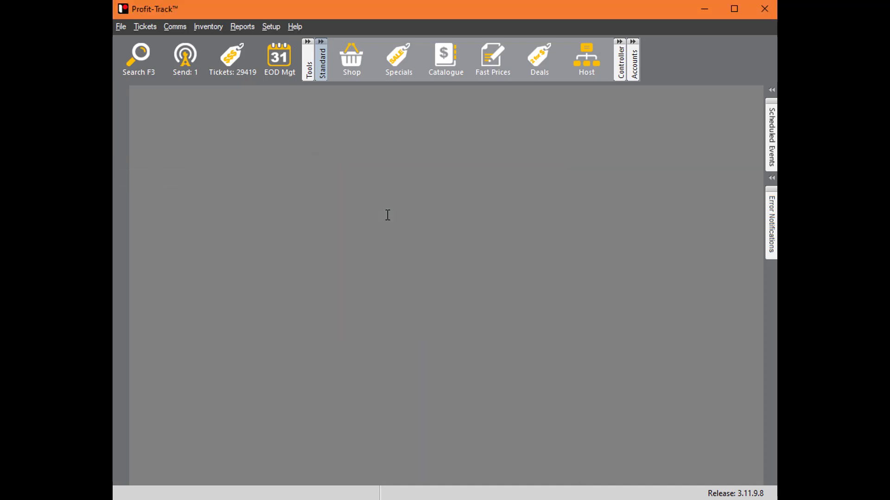
- Open COCA COLA 2L in Shop products and set its PLU's Sell 1 price to 4.30
left_click(353, 57)
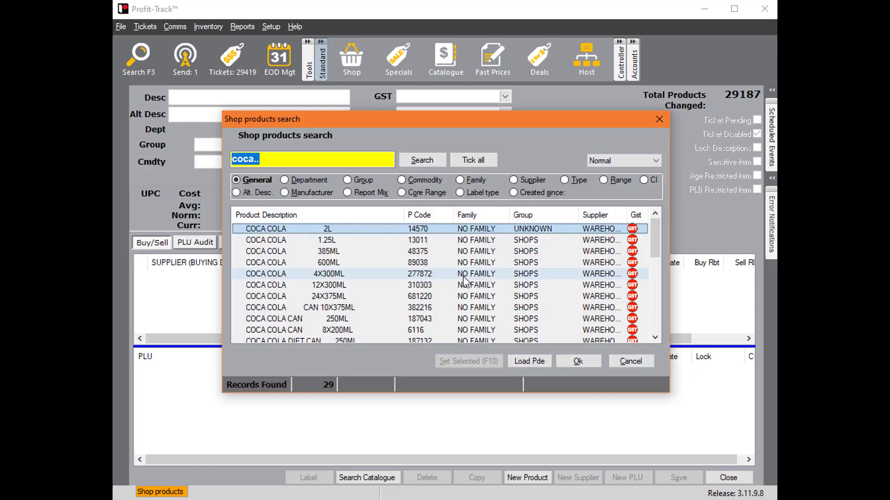
double_click(407, 228)
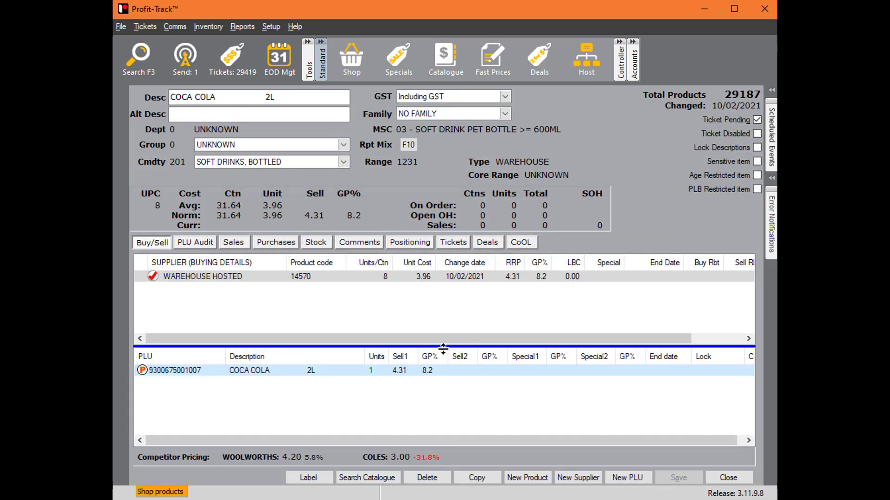
double_click(397, 371)
type("4.30")
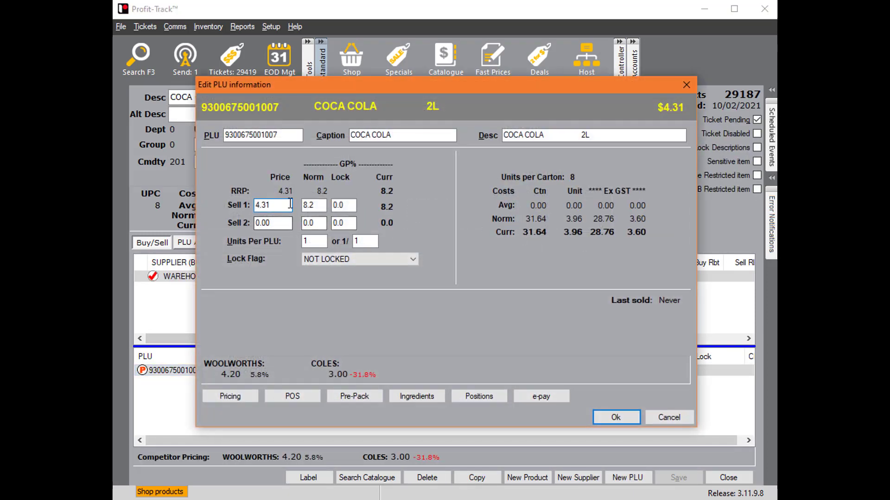
left_click(613, 419)
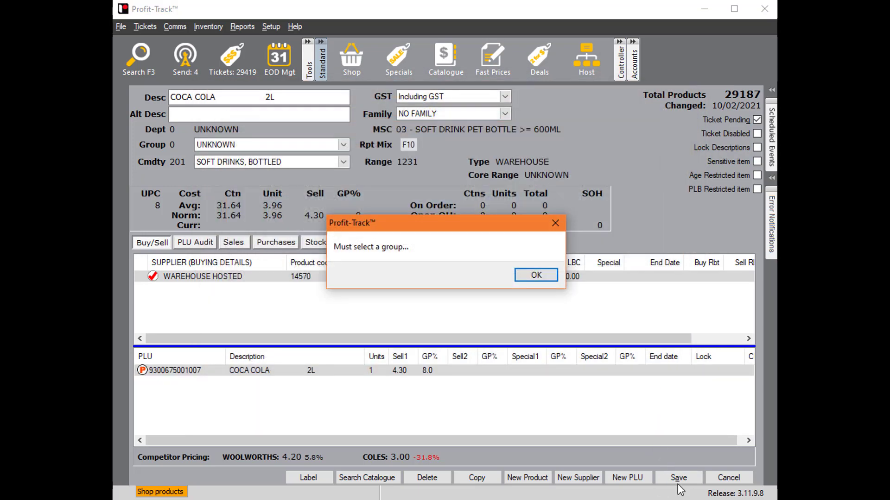
- Assign COCA COLA 2L to the TEST product group, save the product and close Shop products
left_click(546, 274)
left_click(676, 477)
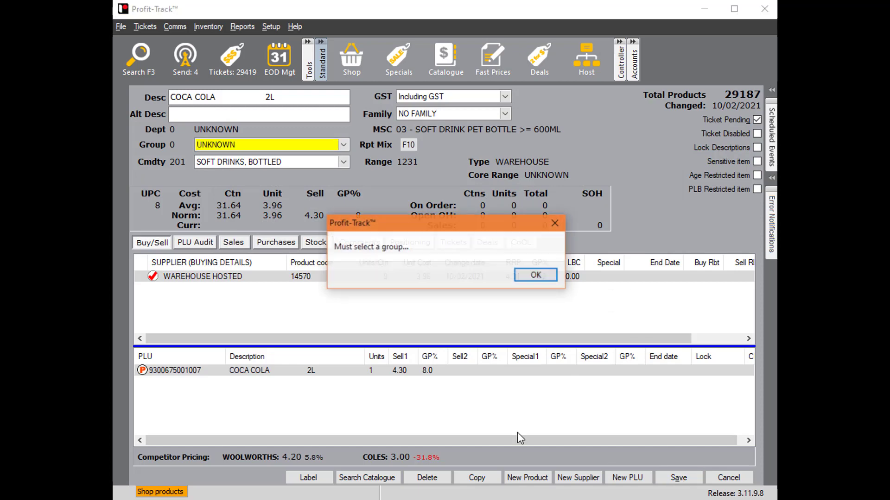
left_click(533, 276)
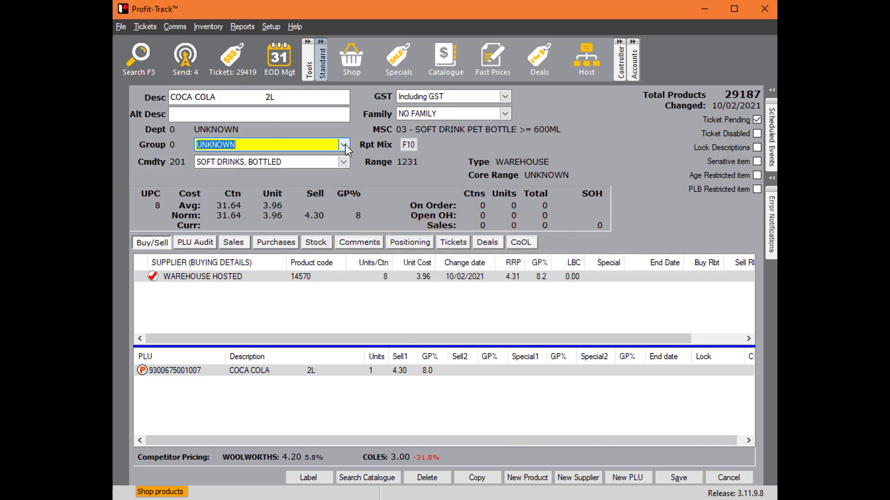
left_click(344, 145)
left_click(224, 183)
left_click(679, 479)
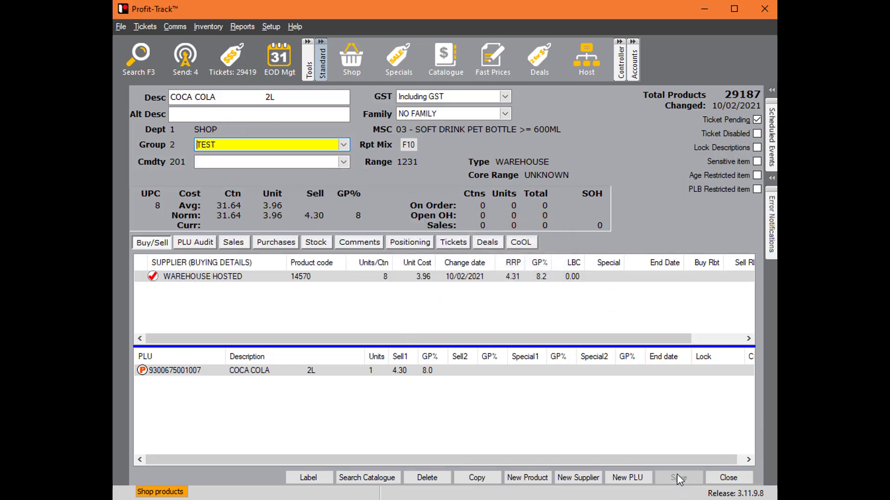
left_click(729, 478)
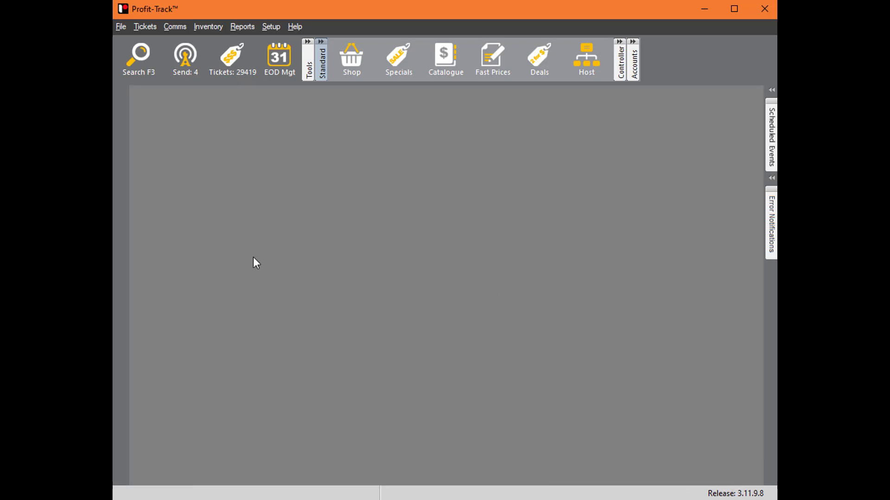